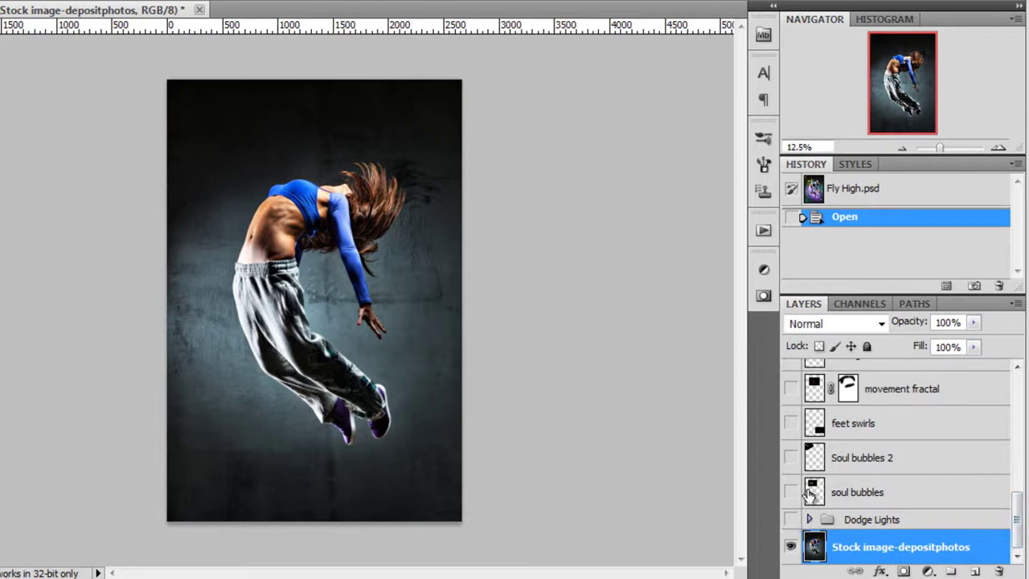
Show the Dodge Lights group above the stock image and expand it to list its layers.
click(860, 523)
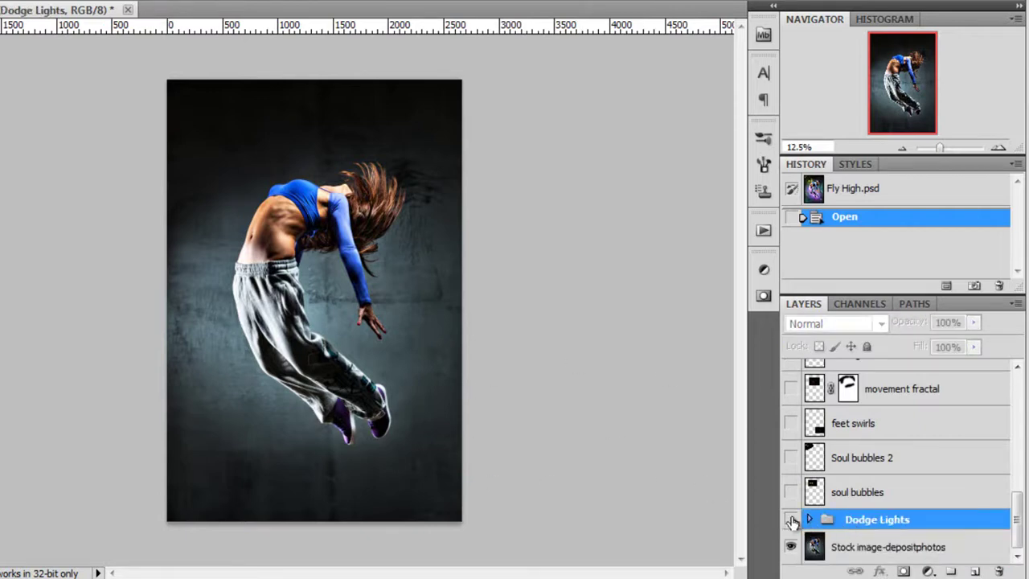
click(792, 520)
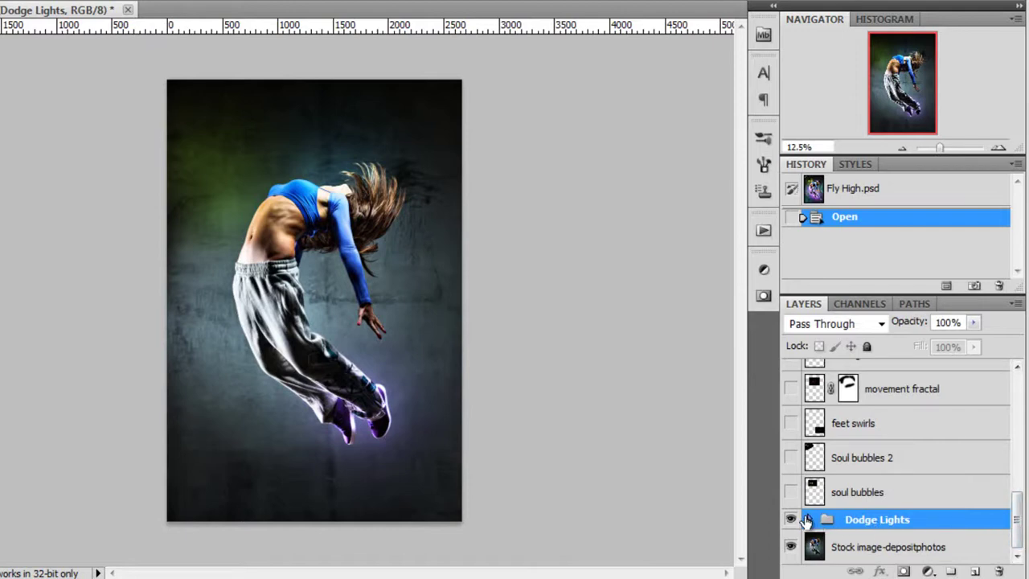
click(807, 521)
scroll(892, 531, down, 2)
Examine the blending modes of the 8eac17, 411c67 1500px and 187687 layers and the brush's size and hardness settings.
click(897, 502)
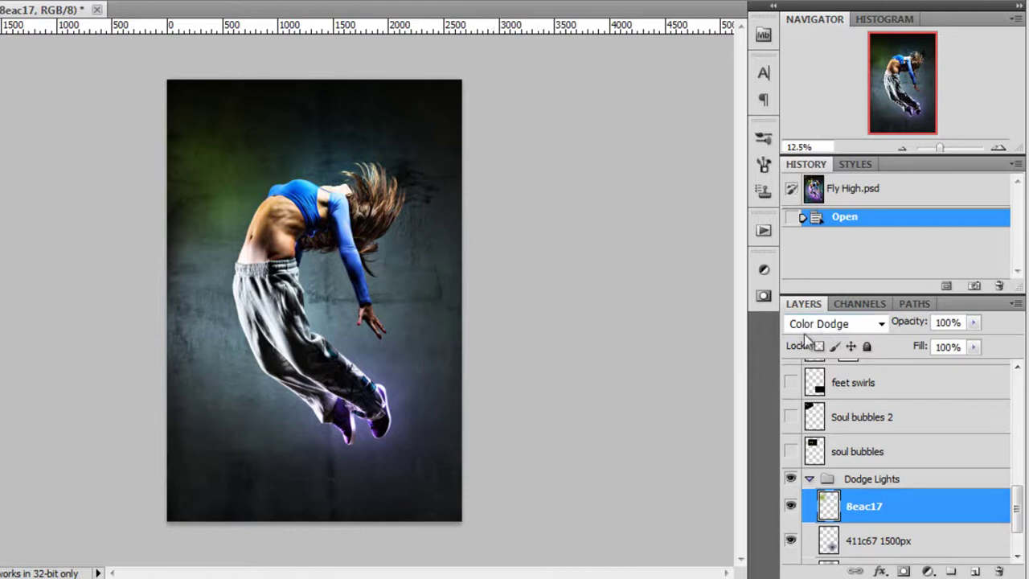
scroll(872, 474, down, 1)
scroll(872, 474, down, 1)
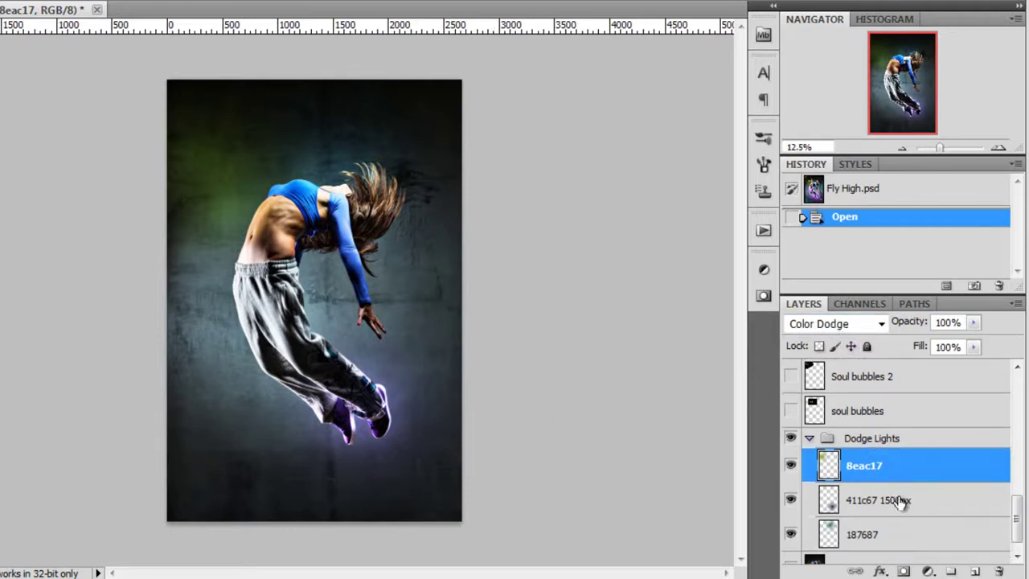
click(896, 500)
click(897, 534)
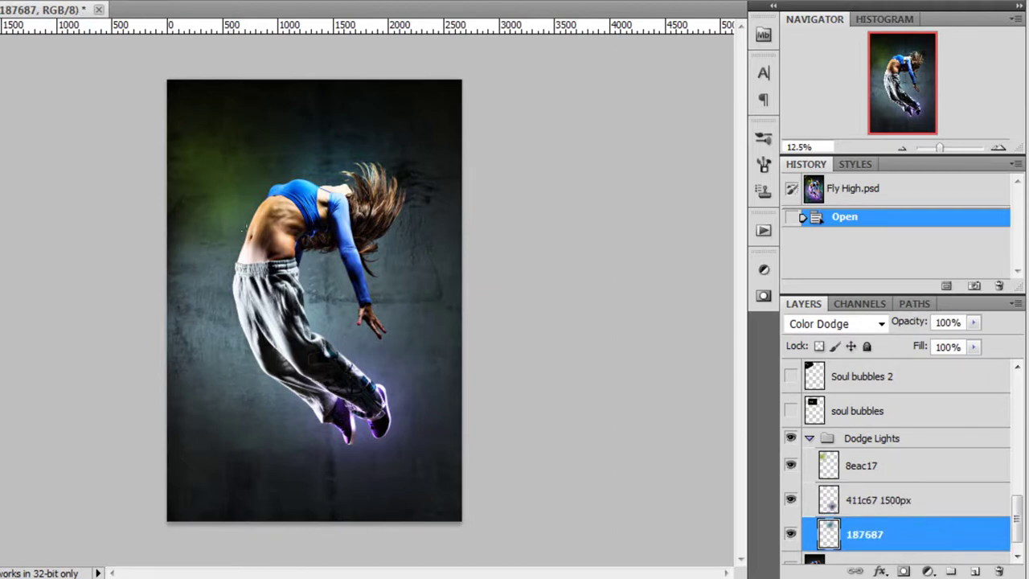
right_click(264, 230)
click(908, 502)
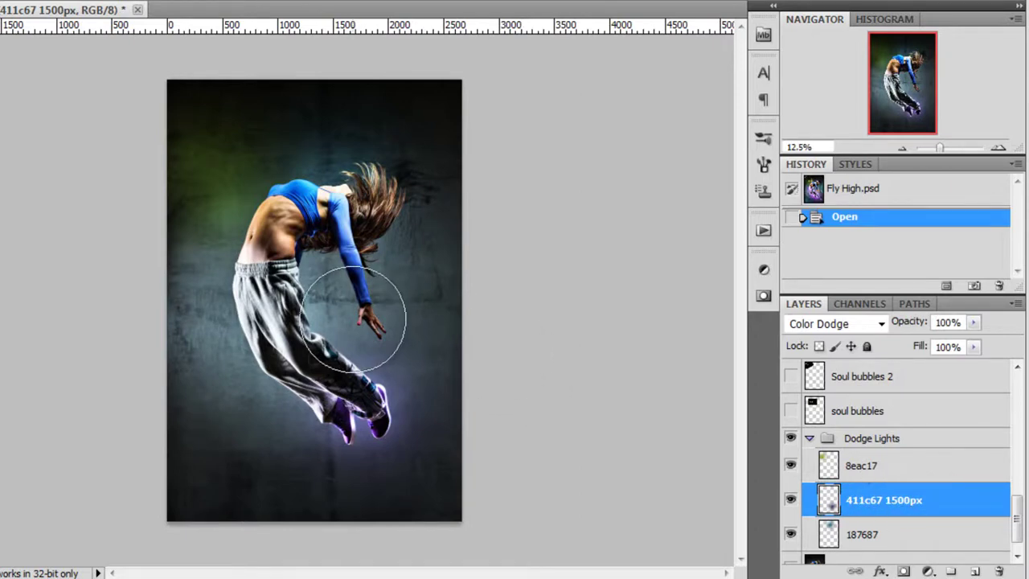
right_click(372, 352)
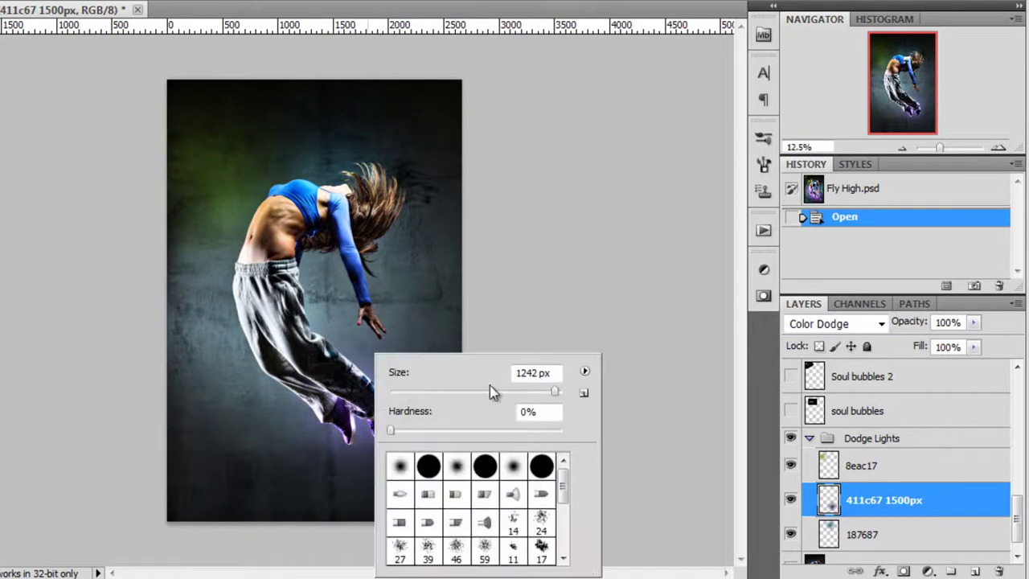
click(946, 511)
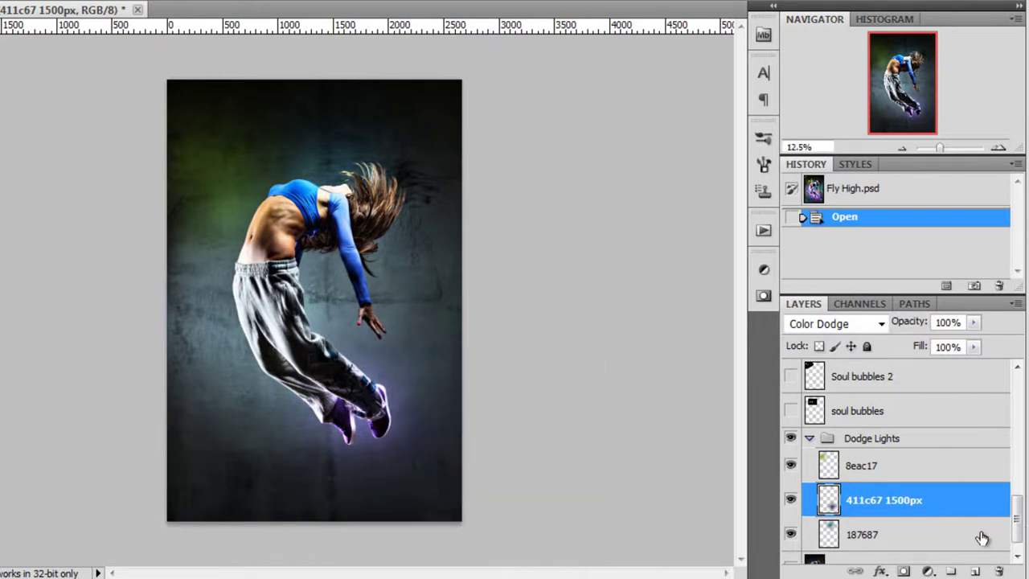
click(905, 537)
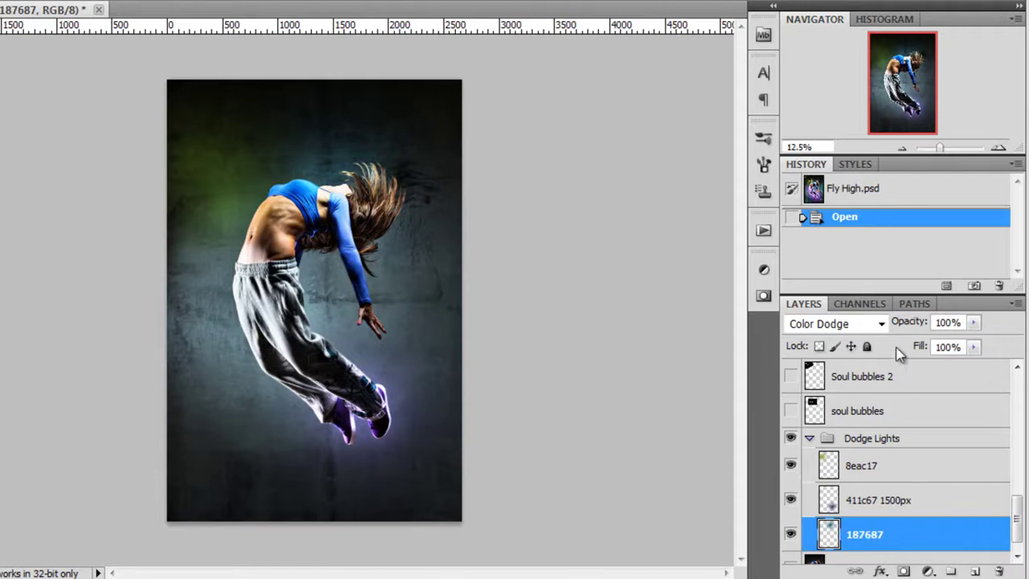
Switch the 187687 layer's blending mode to Normal and back to Color Dodge.
click(852, 324)
click(835, 6)
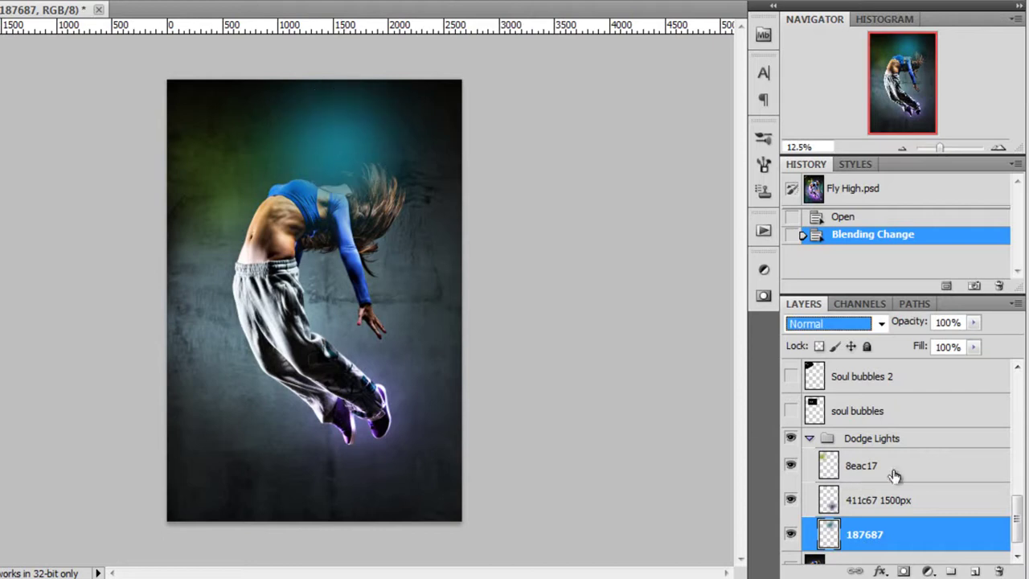
click(838, 324)
click(834, 104)
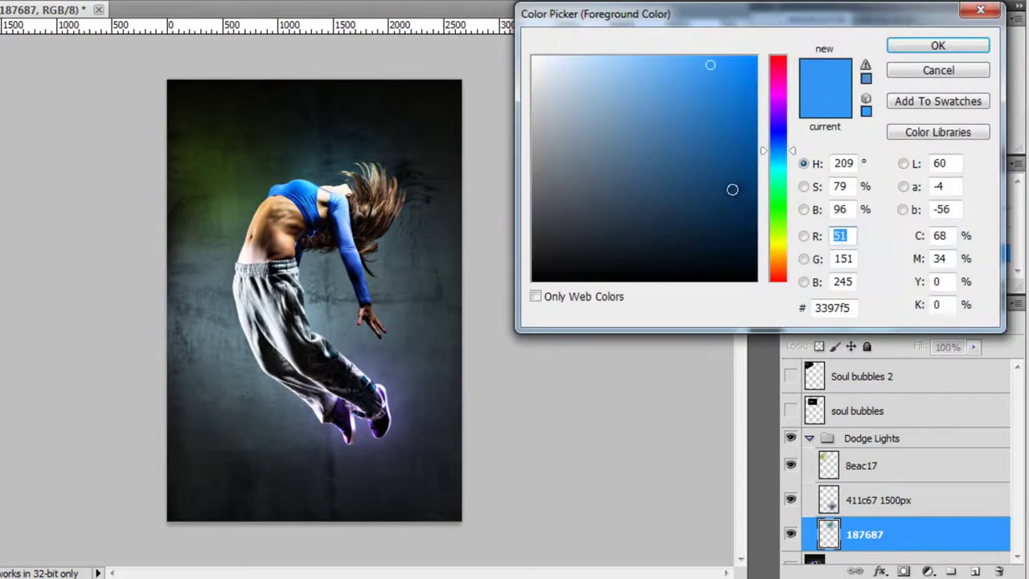
Try painting a bright yellow #f1ef32 glow over the dancer's torso on the 187687 layer, and undo the stroke.
click(726, 173)
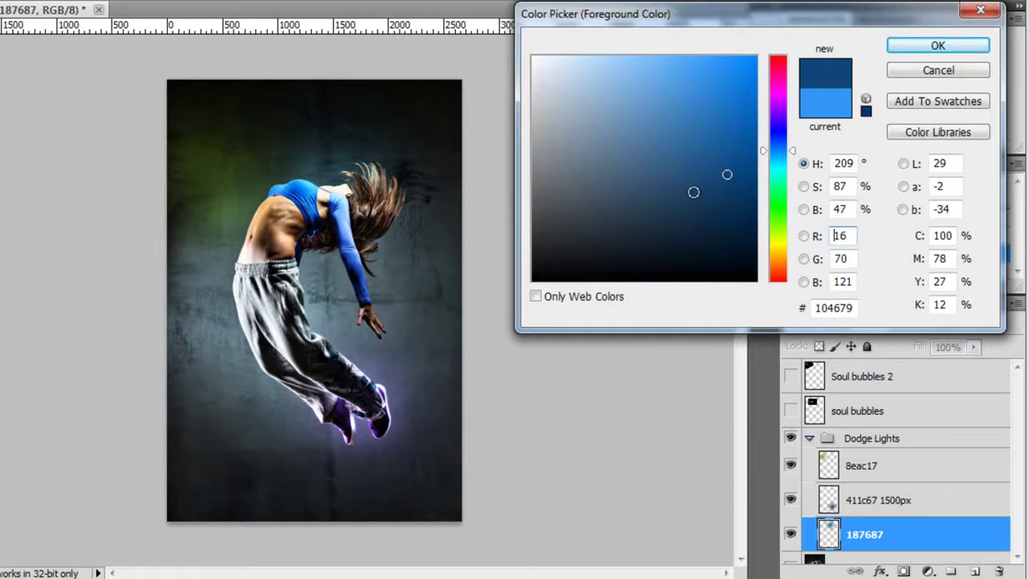
click(709, 69)
click(780, 246)
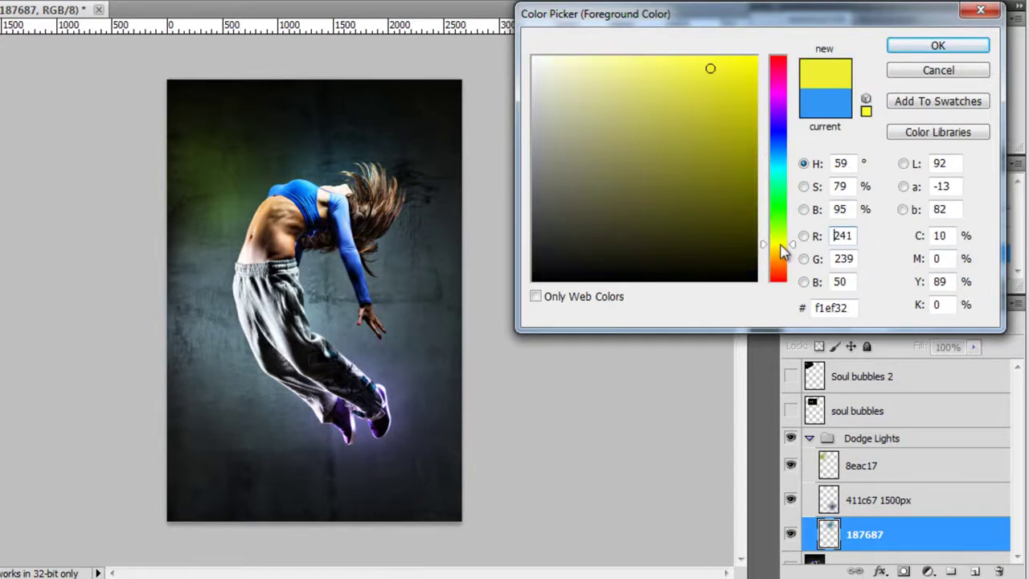
click(949, 46)
drag(281, 197, 277, 249)
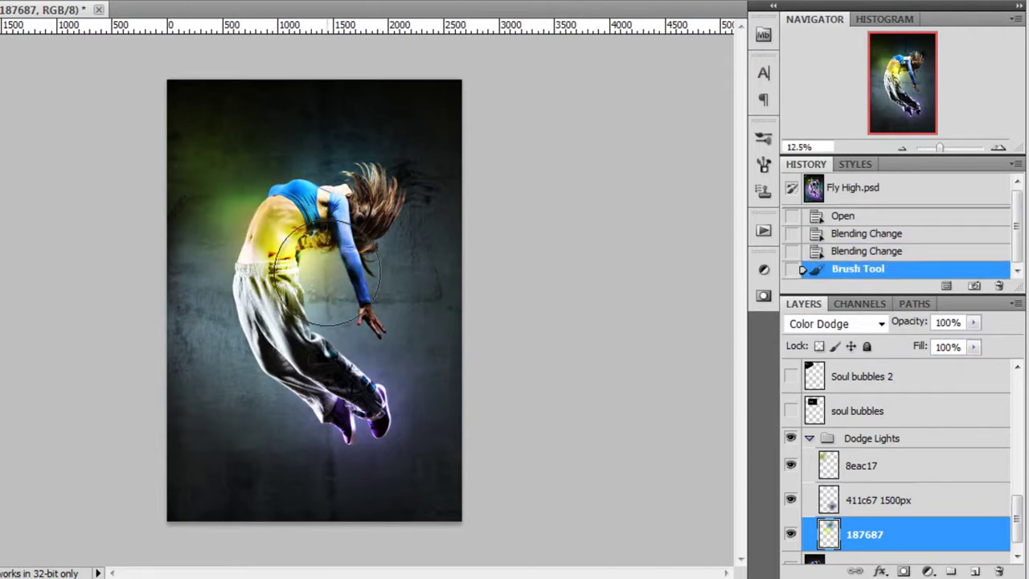
key(v)
key(ctrl+z)
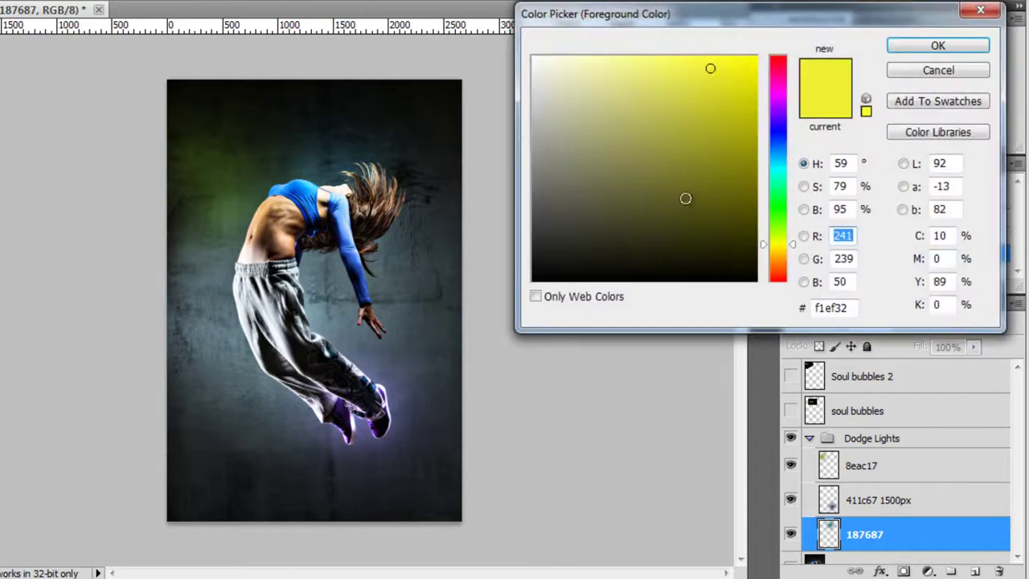
Try painting a darker blue #166488 glow below the dancer's legs on the 187687 layer, and undo the stroke.
click(696, 180)
click(721, 161)
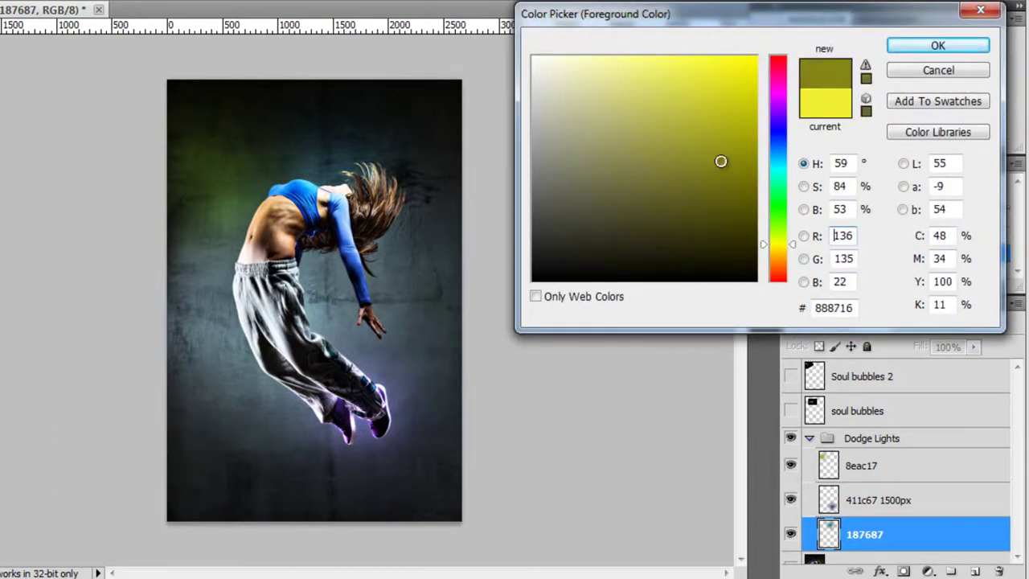
click(777, 157)
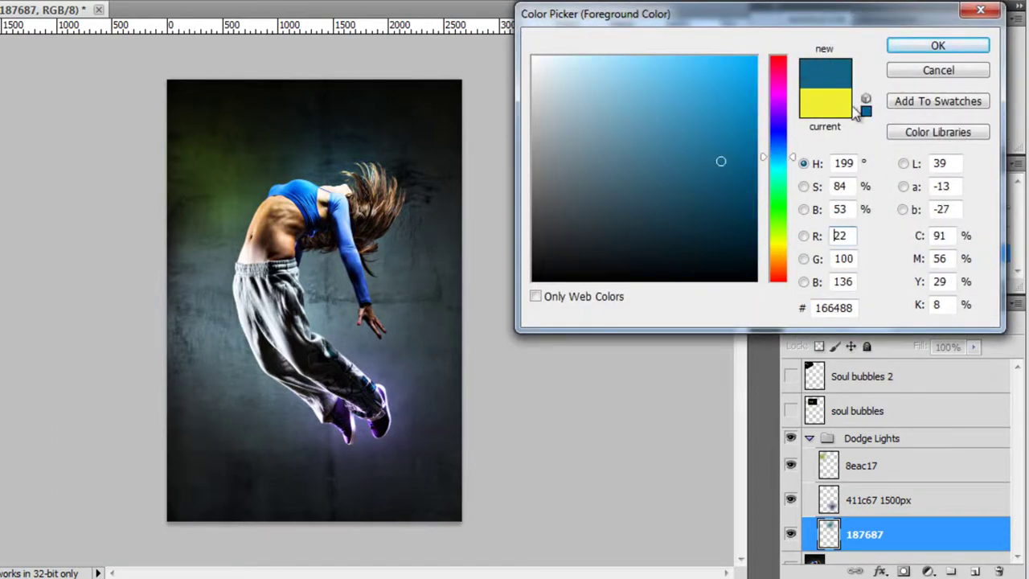
click(937, 45)
drag(287, 382, 281, 443)
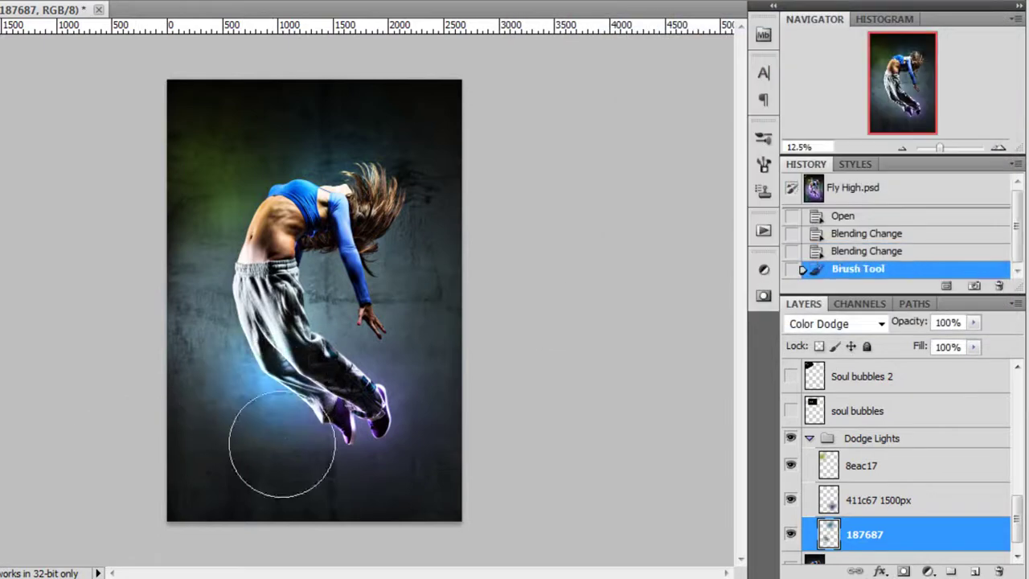
key(v)
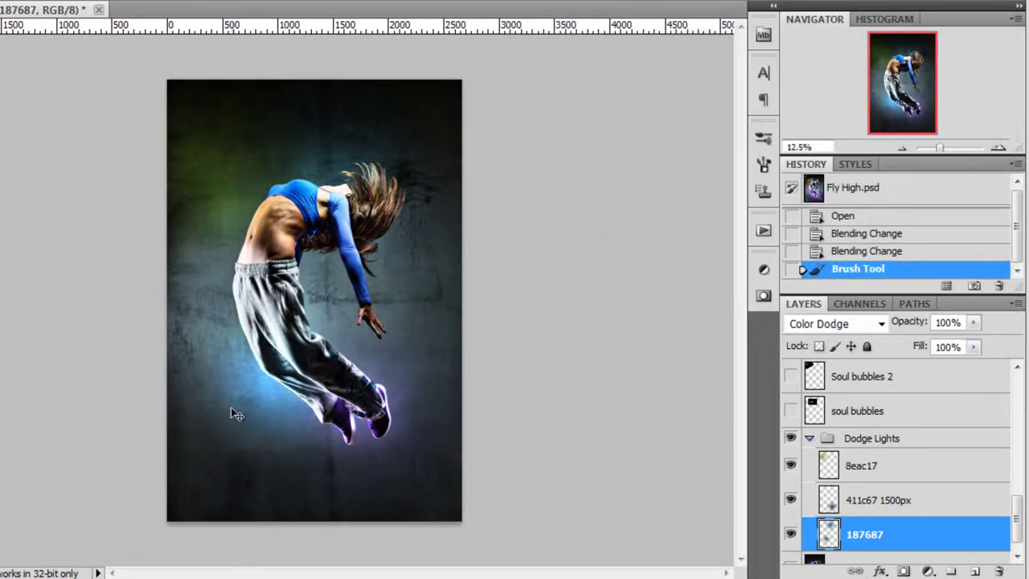
key(ctrl+z)
Compare the image with the 187687 light layer hidden and shown.
click(942, 457)
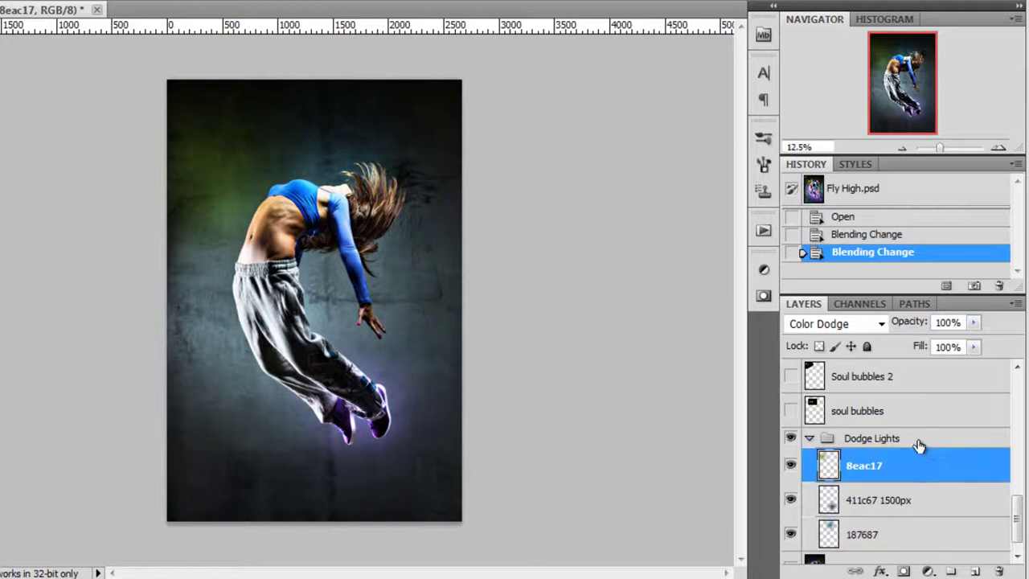
click(919, 441)
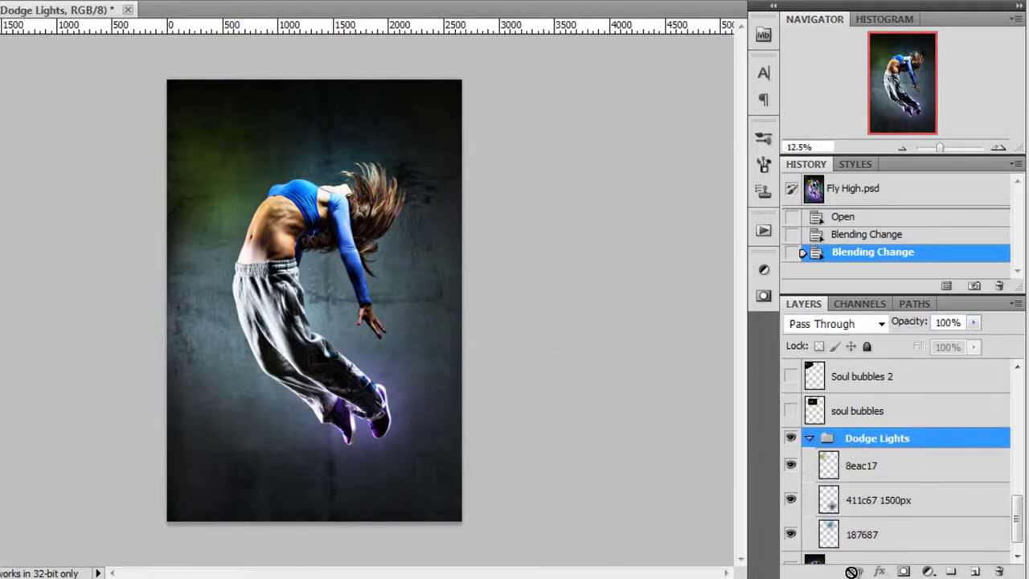
click(878, 536)
click(790, 532)
click(790, 532)
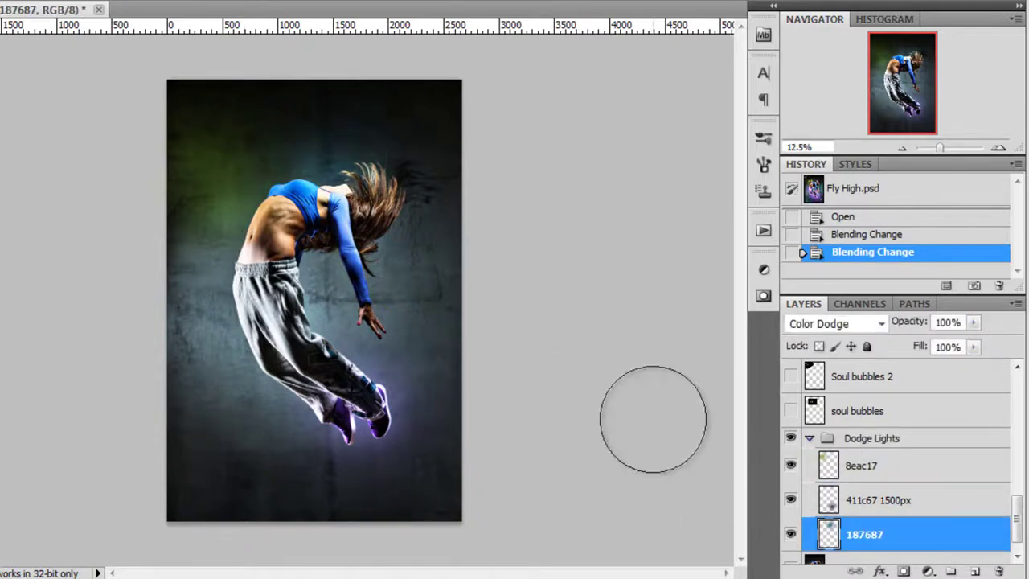
Compare the glow around the shoes with the 411c67 1500px layer hidden and shown, and collapse the Dodge Lights group.
click(790, 499)
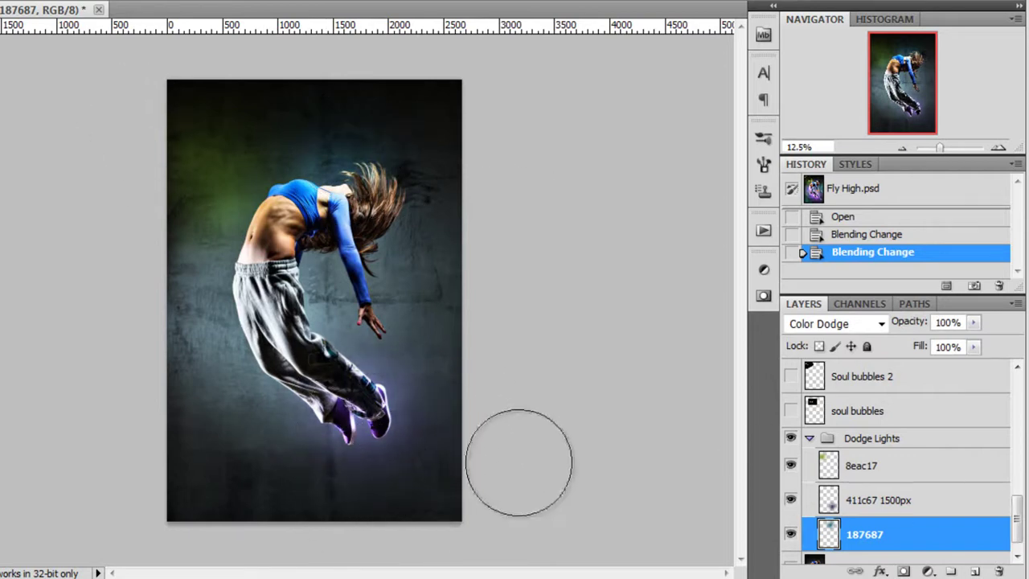
click(805, 500)
click(790, 499)
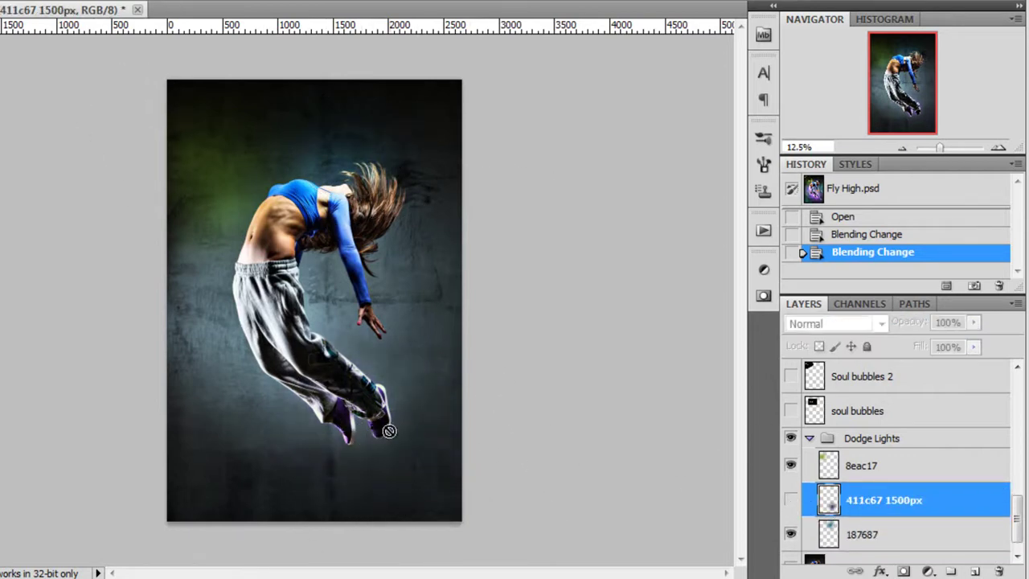
click(790, 499)
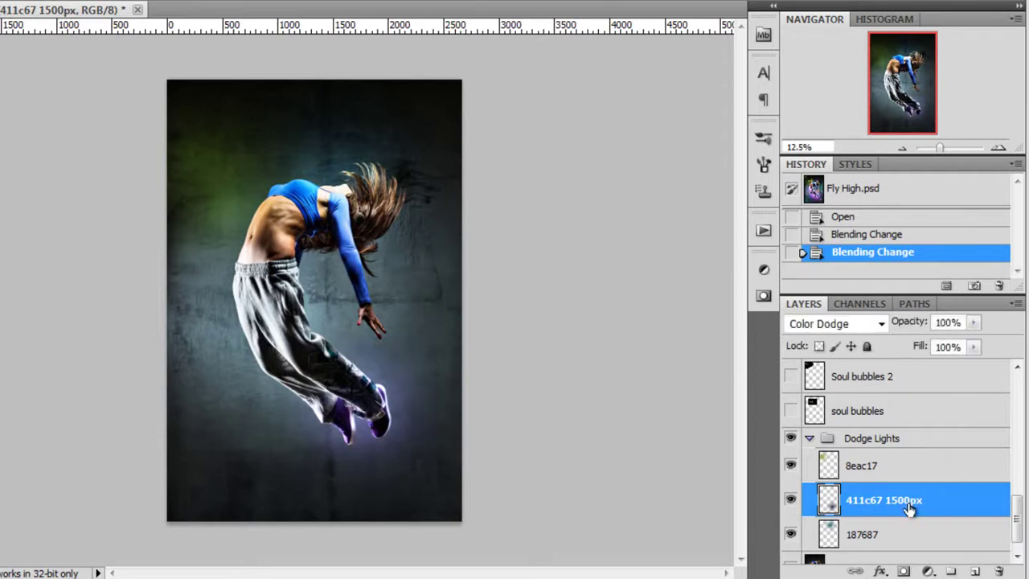
click(809, 438)
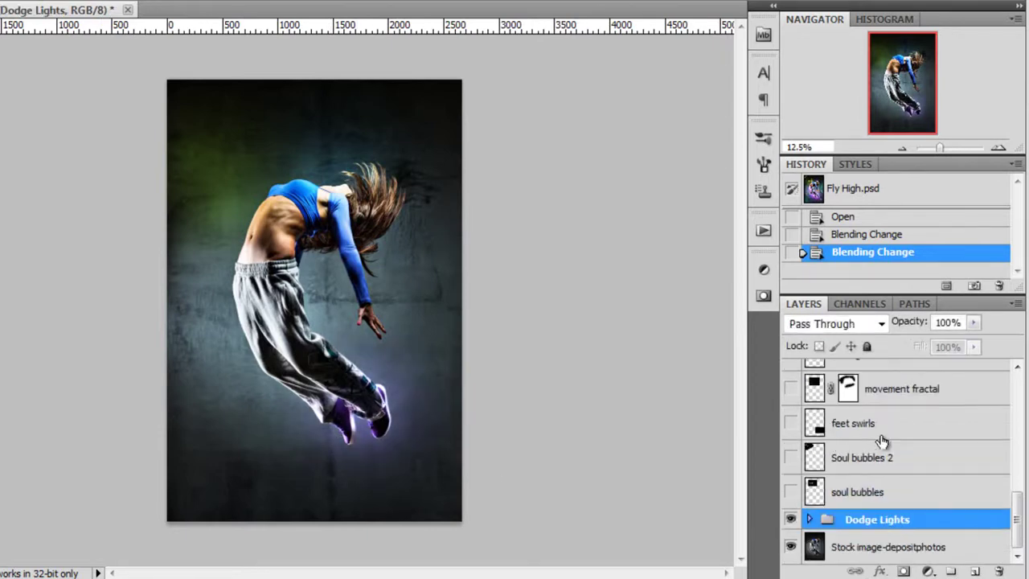
Show the soul bubbles and Soul bubbles 2 layers, keeping the feet swirls layer hidden.
click(889, 497)
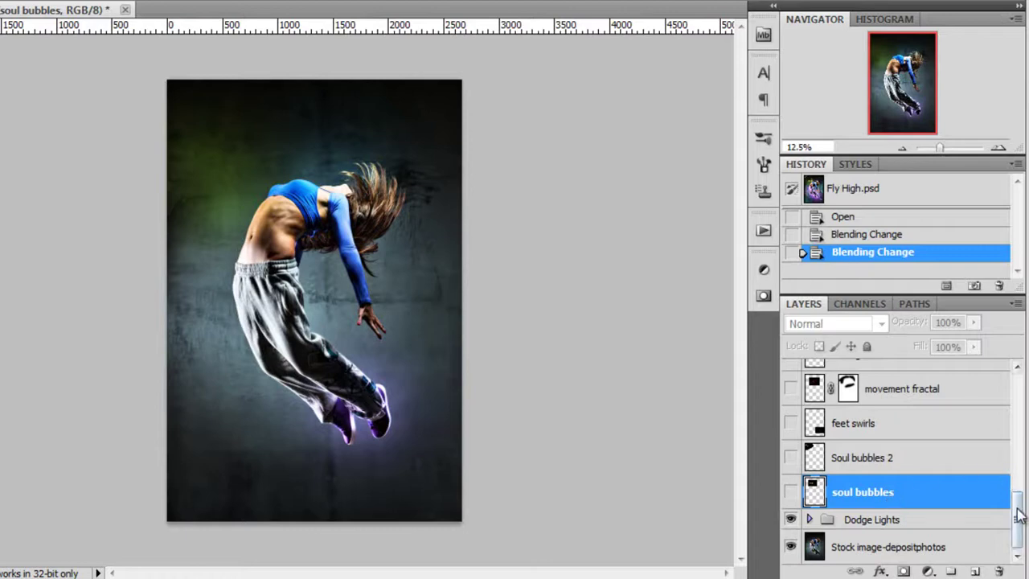
scroll(1017, 510, up, 1)
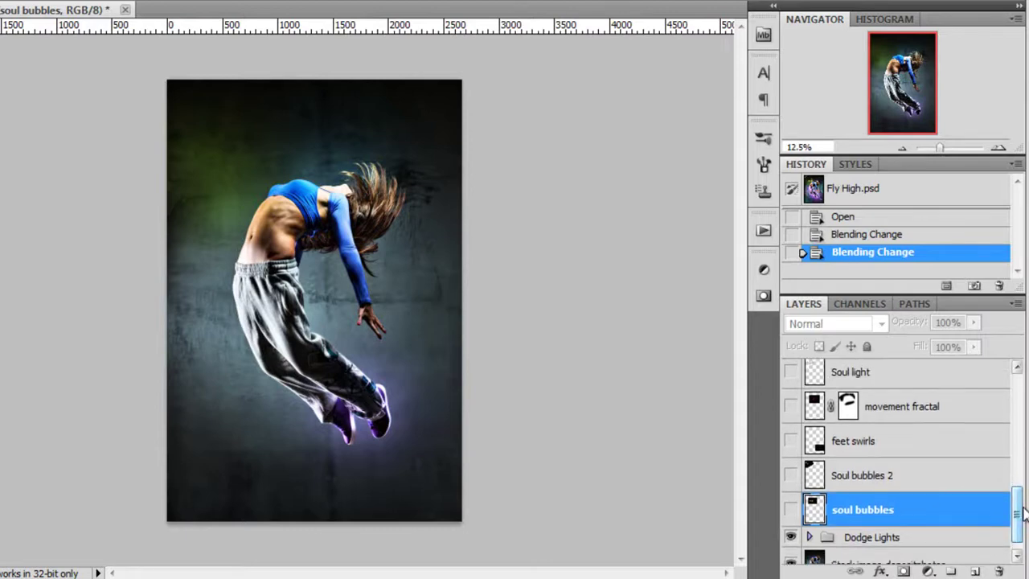
drag(1017, 510, 1019, 522)
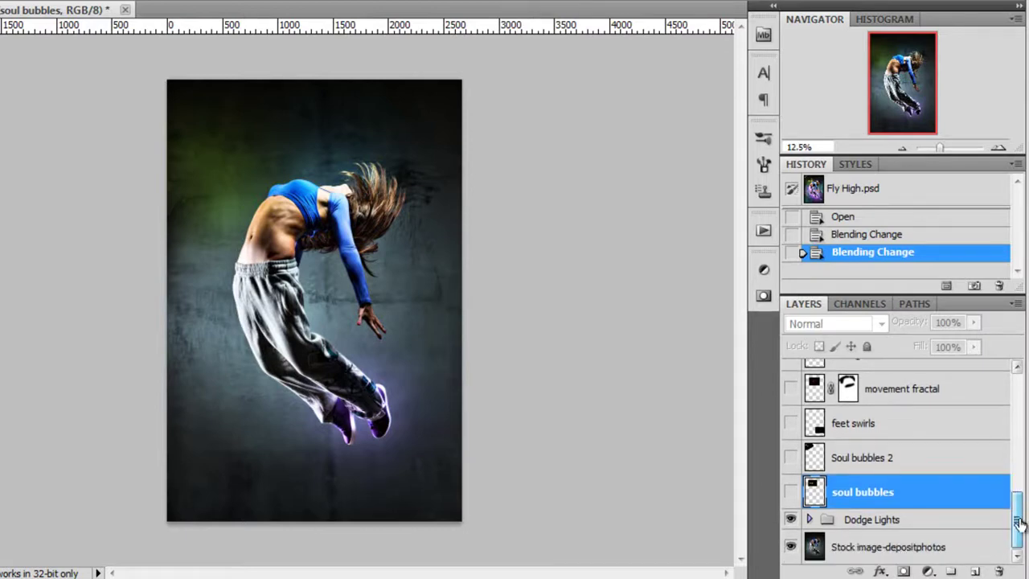
click(793, 493)
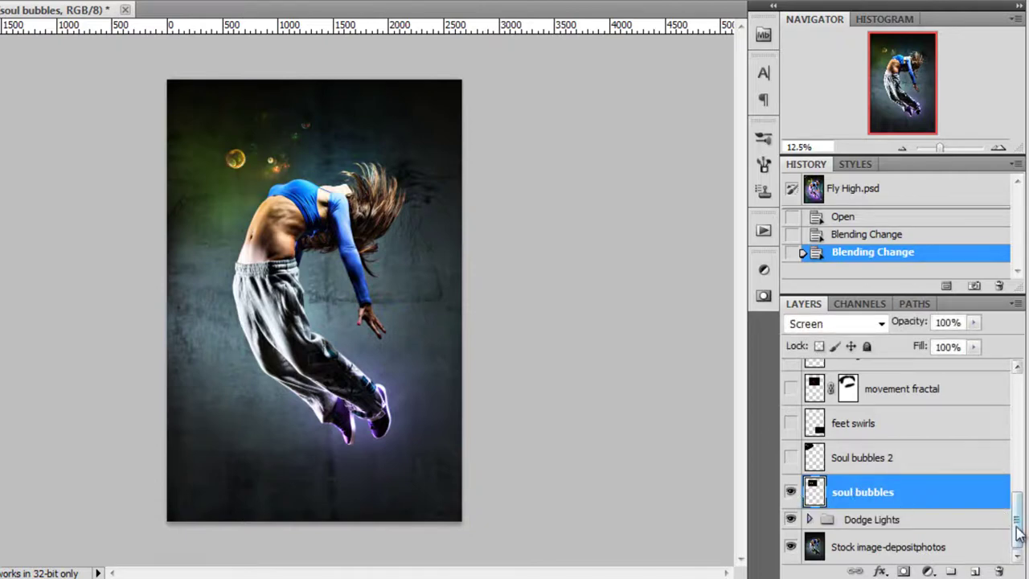
mouse_move(1017, 519)
mouse_down()
mouse_move(1017, 500)
mouse_move(1017, 520)
mouse_up()
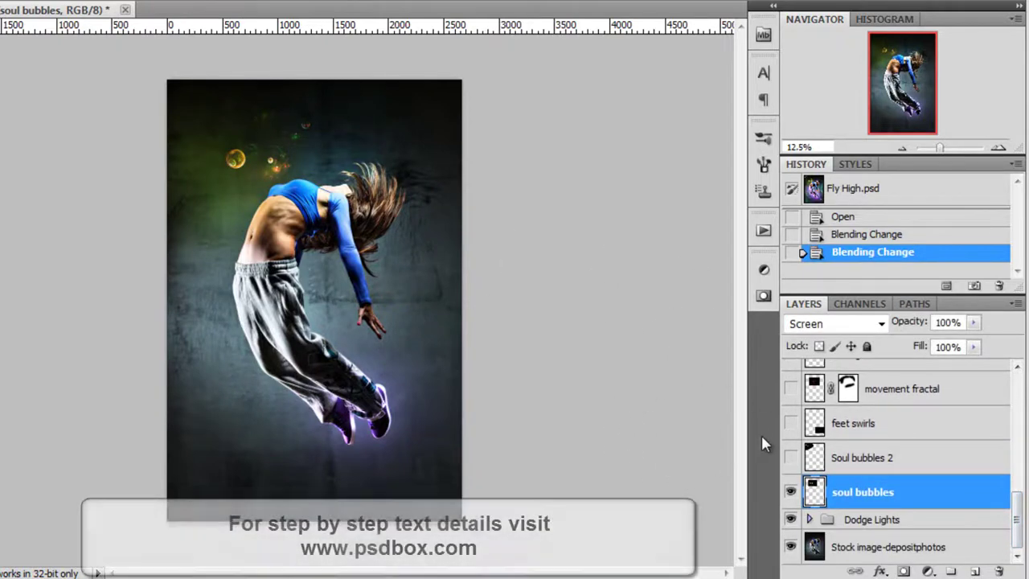
click(791, 458)
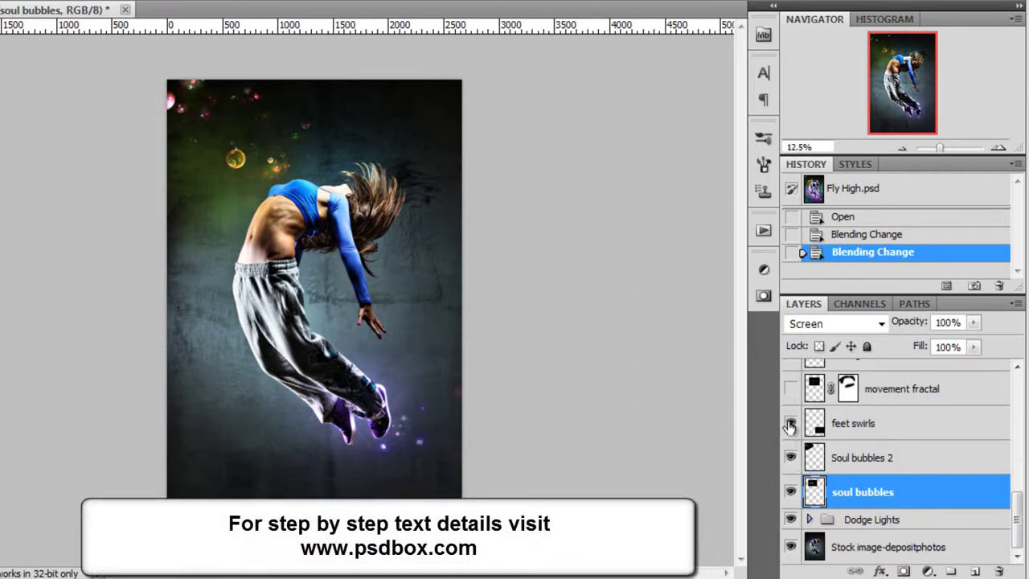
click(790, 425)
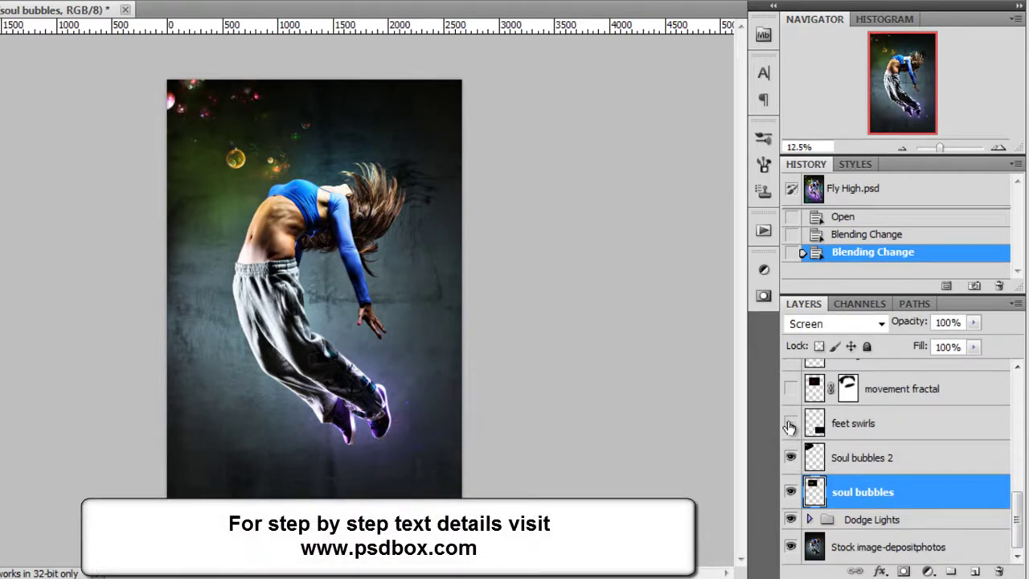
Set the soul bubbles layer's blending mode to Normal.
click(869, 321)
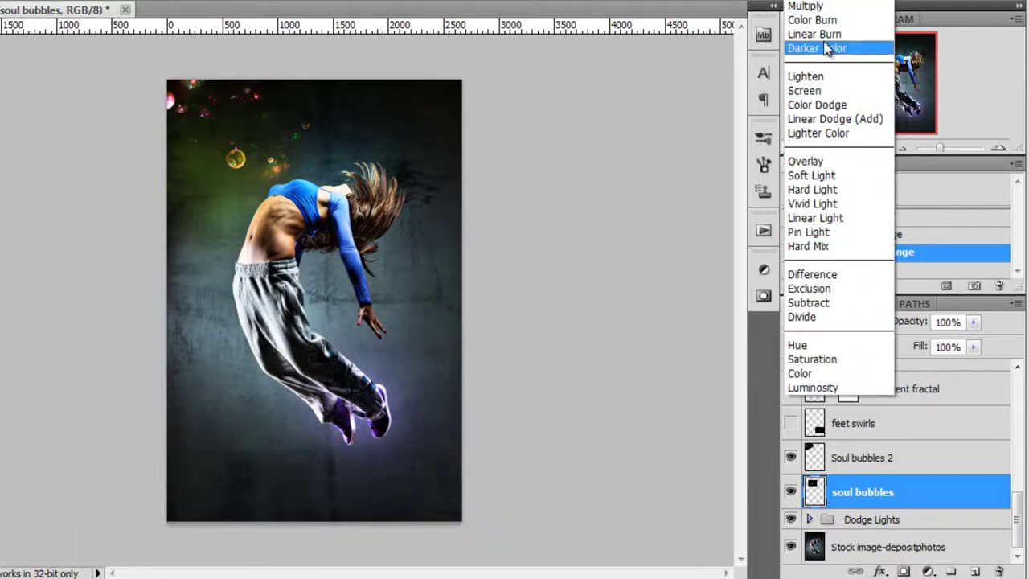
click(812, 1)
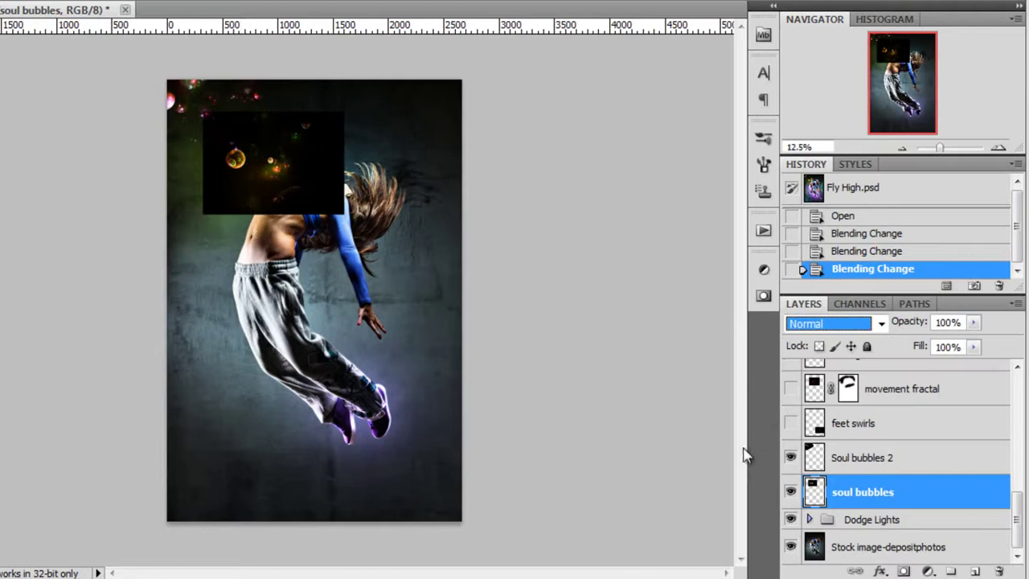
Set the soul bubbles layer's blending mode to Screen and show the feet swirls layer.
click(818, 324)
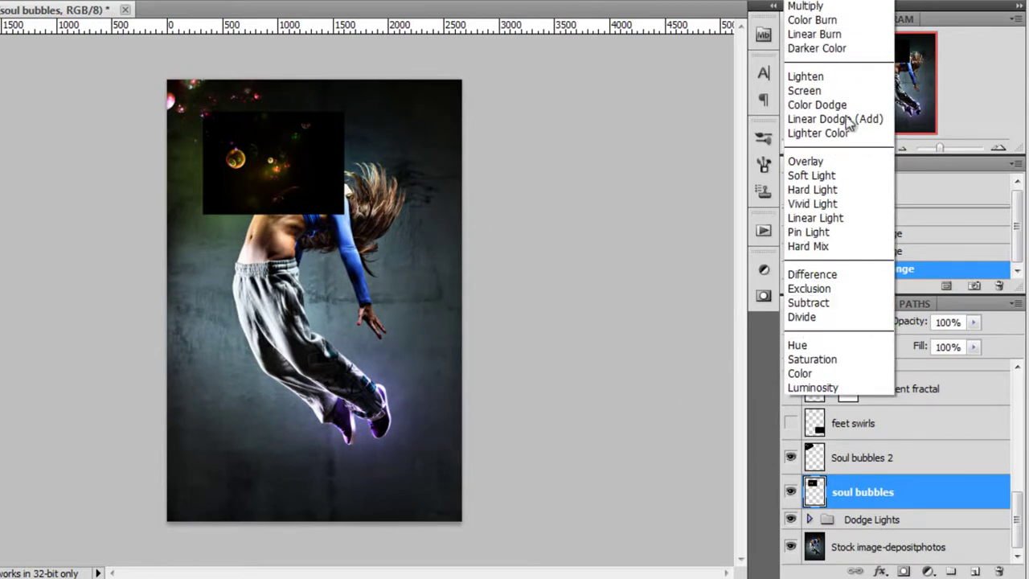
click(807, 91)
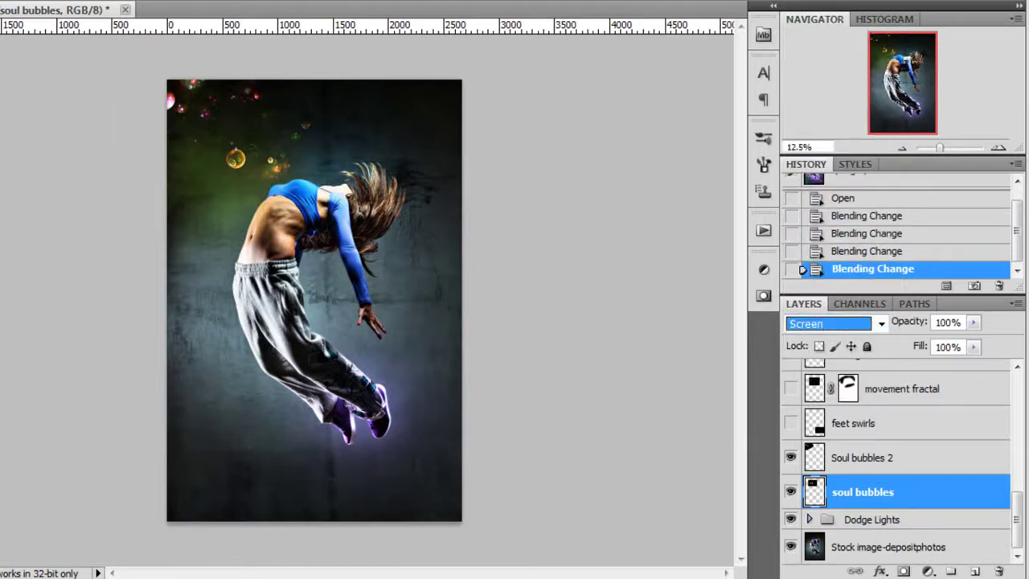
click(876, 465)
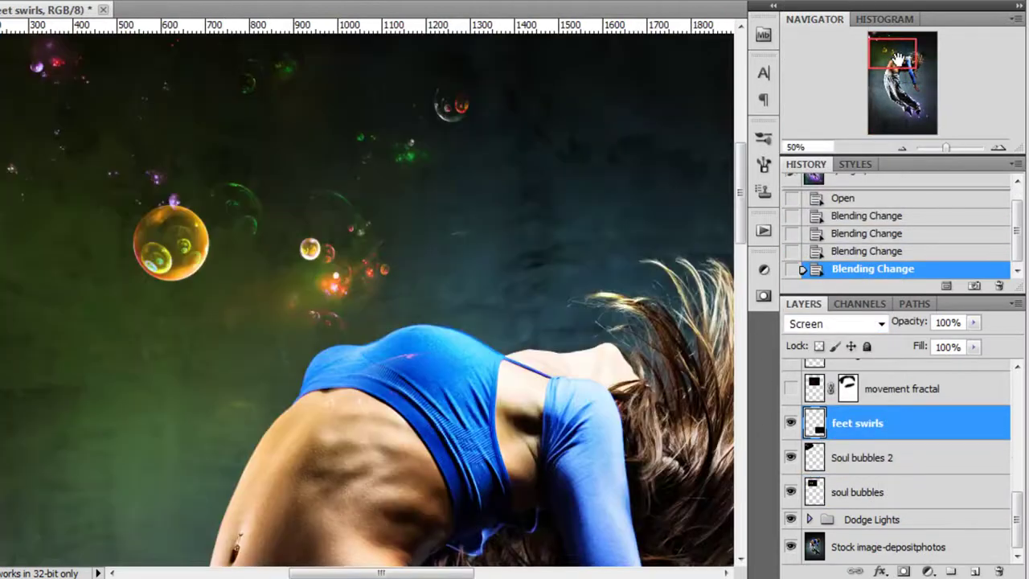
drag(899, 65, 890, 40)
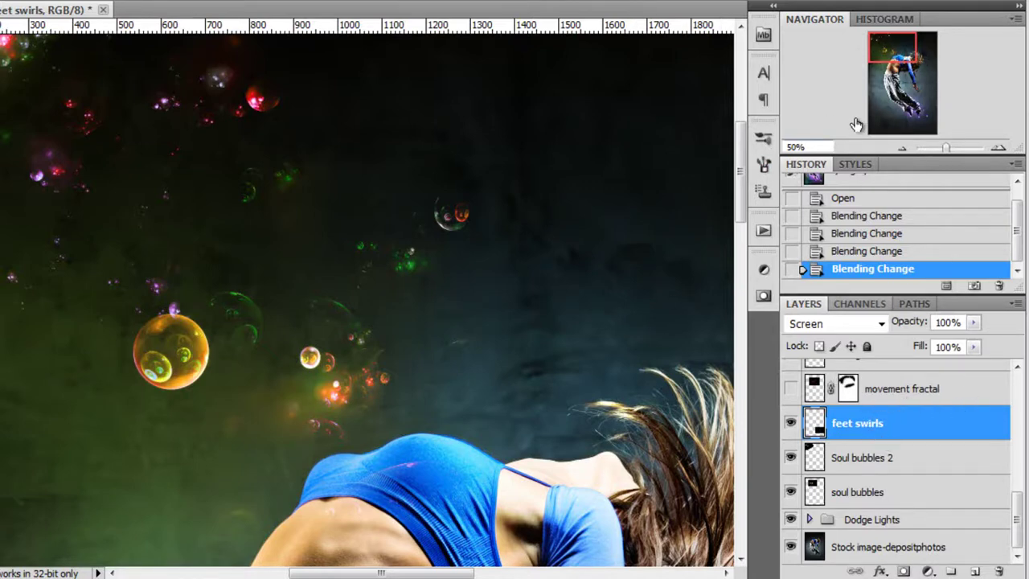
drag(907, 53, 905, 58)
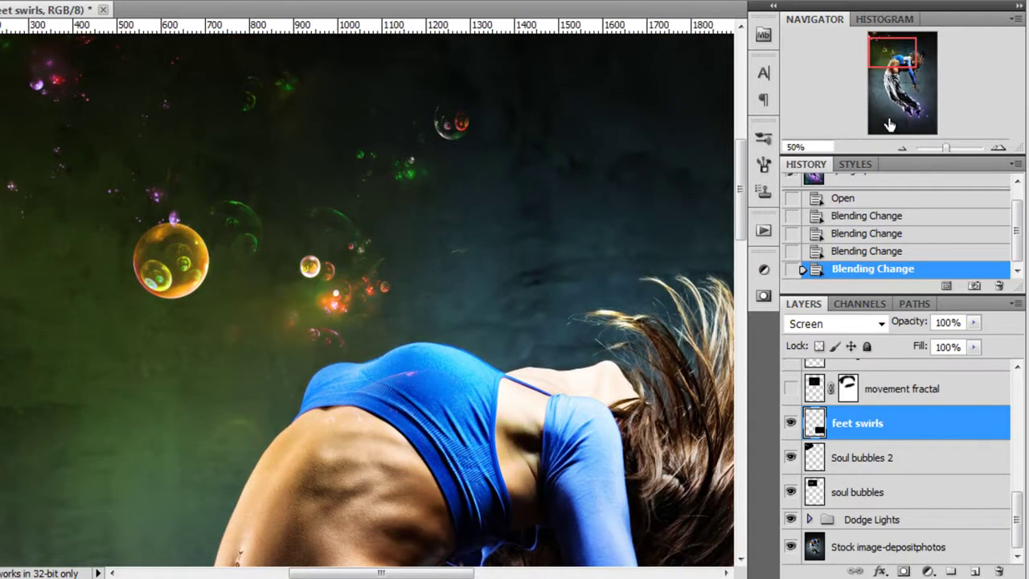
Show the movement fractal layer and bring the dancer's torso into view.
click(908, 393)
click(791, 389)
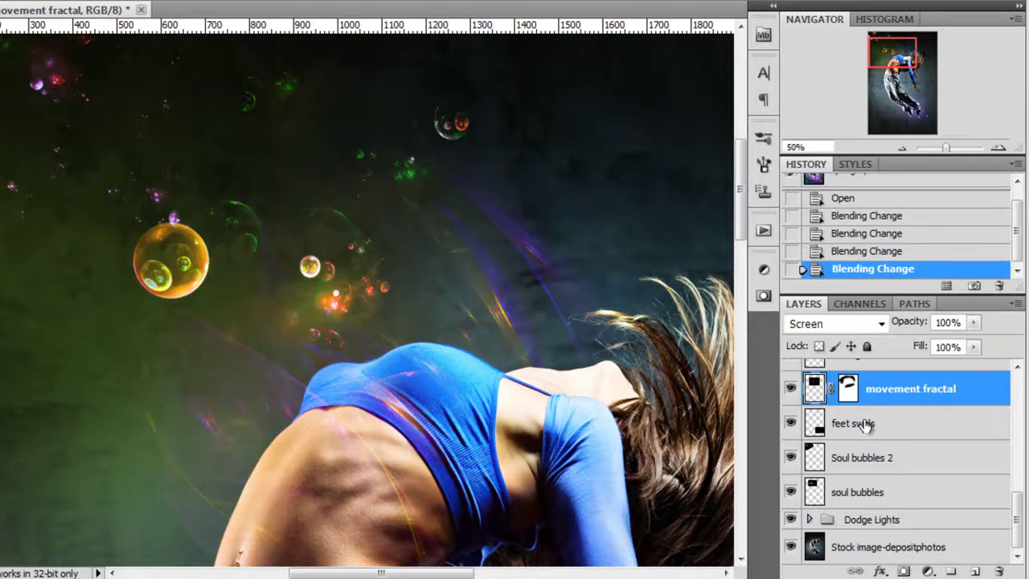
drag(907, 63, 910, 66)
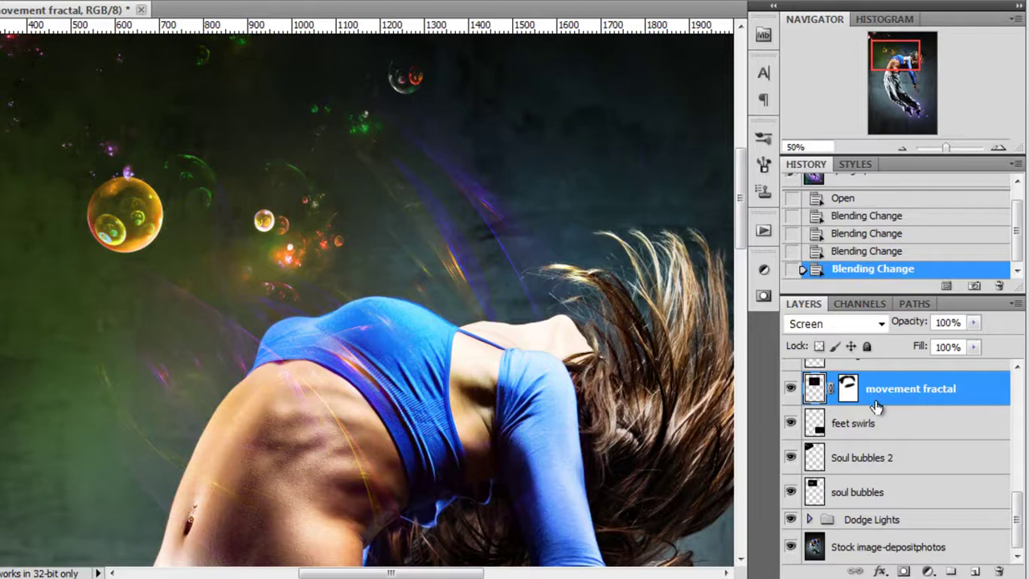
Try a Hue/Saturation adjustment with hue -92 and saturation +60 on the movement fractal layer, then cancel it.
key(ctrl+u)
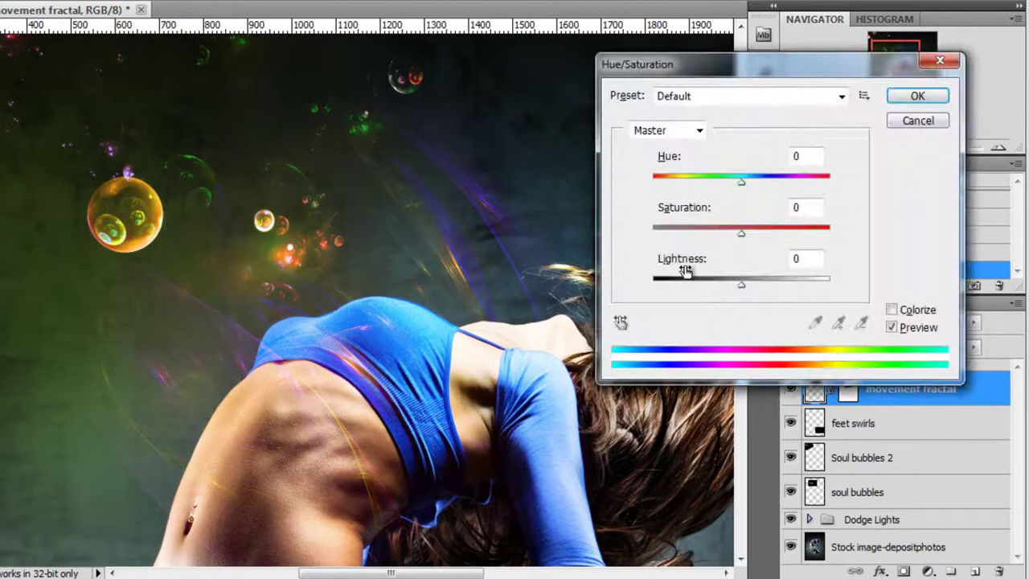
drag(734, 232, 794, 234)
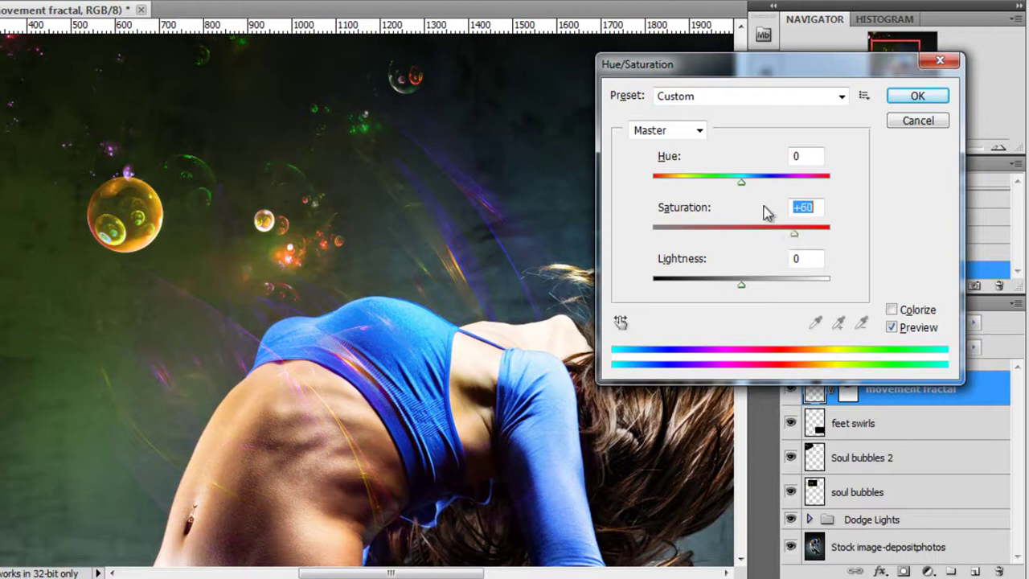
drag(745, 188, 684, 181)
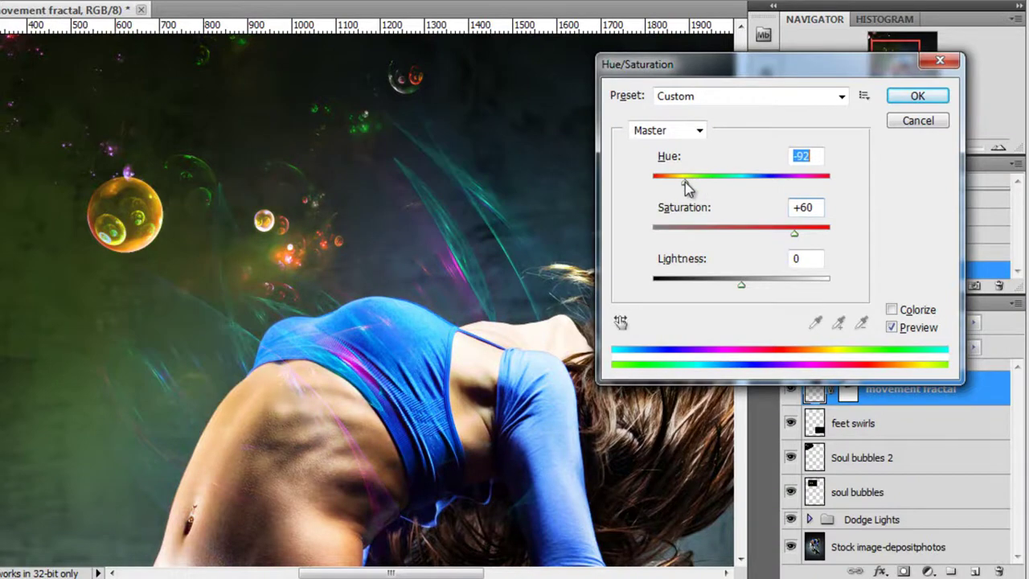
click(916, 120)
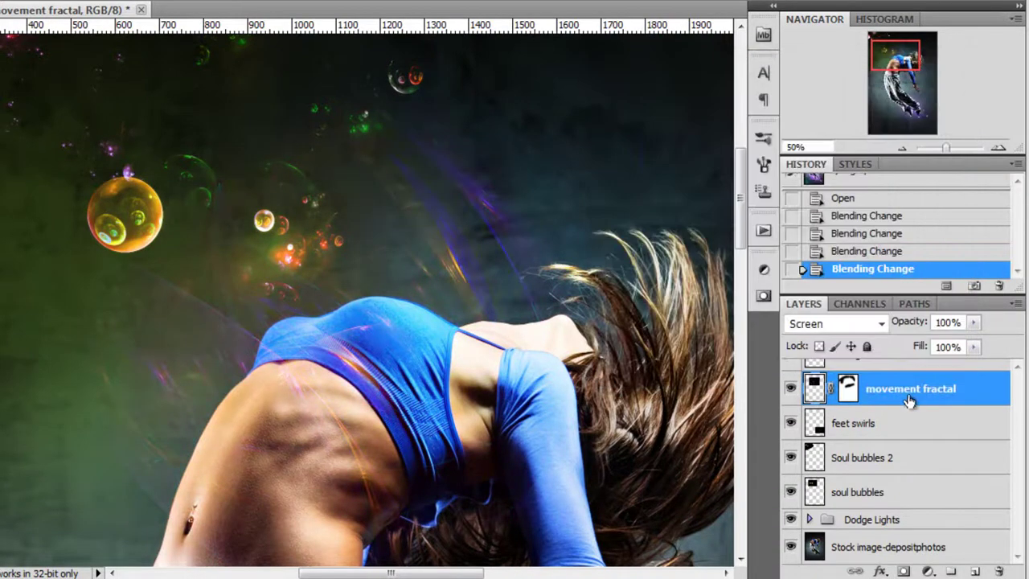
Try a Levels adjustment on the movement fractal layer with midtones at 1.27 and black input at 15, then cancel it.
key(ctrl+l)
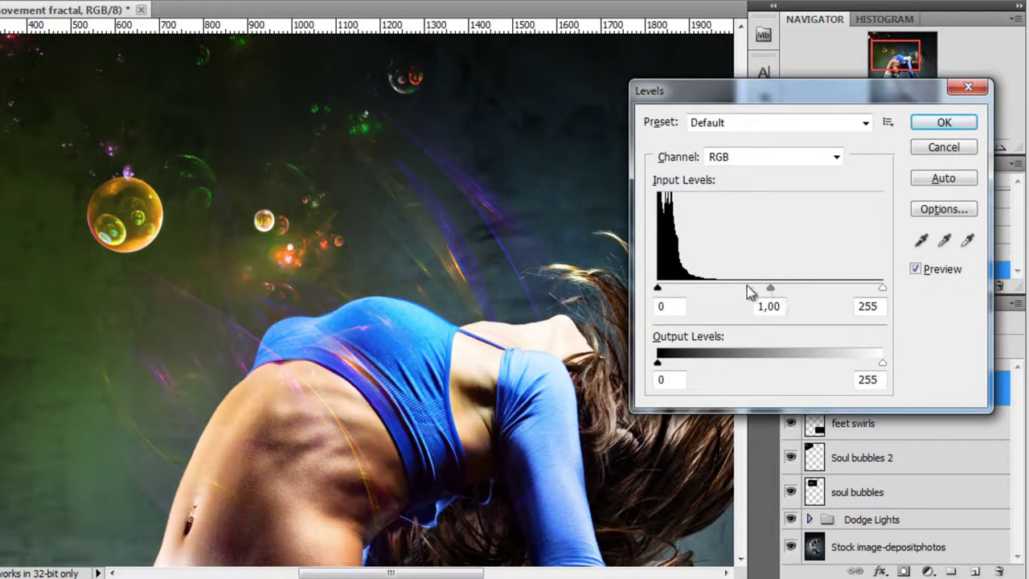
drag(770, 288, 752, 290)
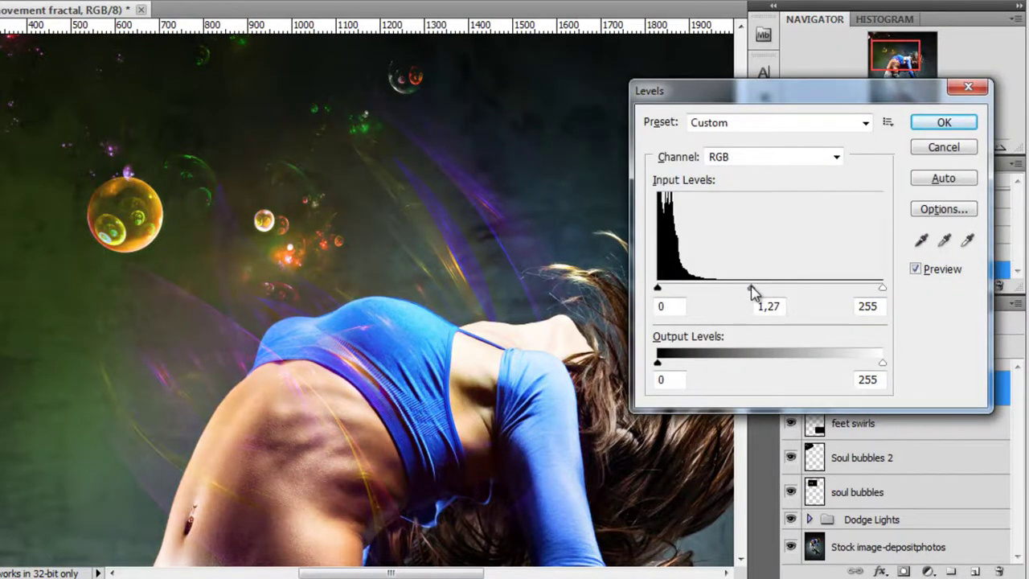
mouse_move(658, 288)
mouse_down()
mouse_move(670, 291)
mouse_move(615, 293)
mouse_move(671, 289)
mouse_up()
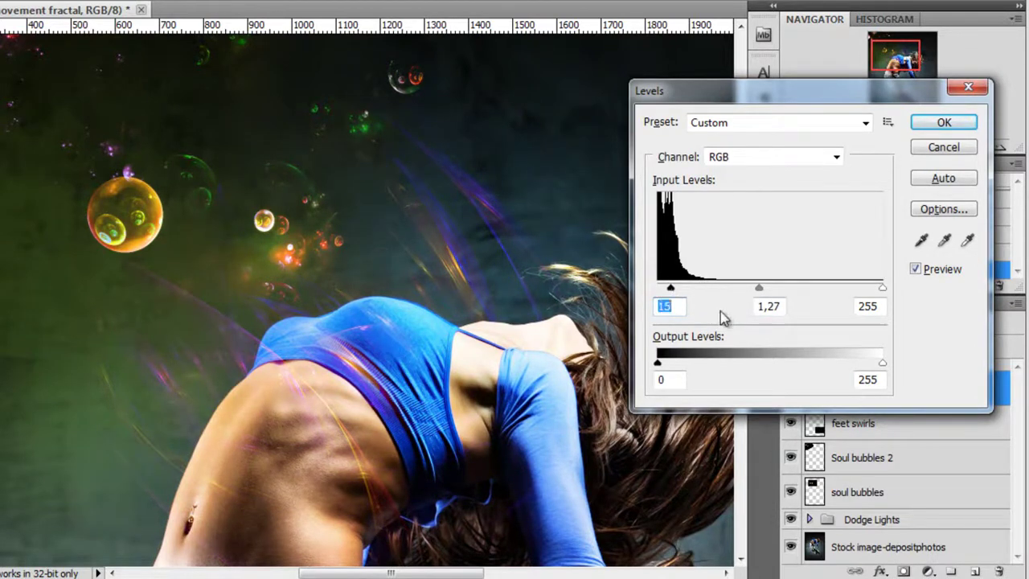
drag(676, 286, 633, 294)
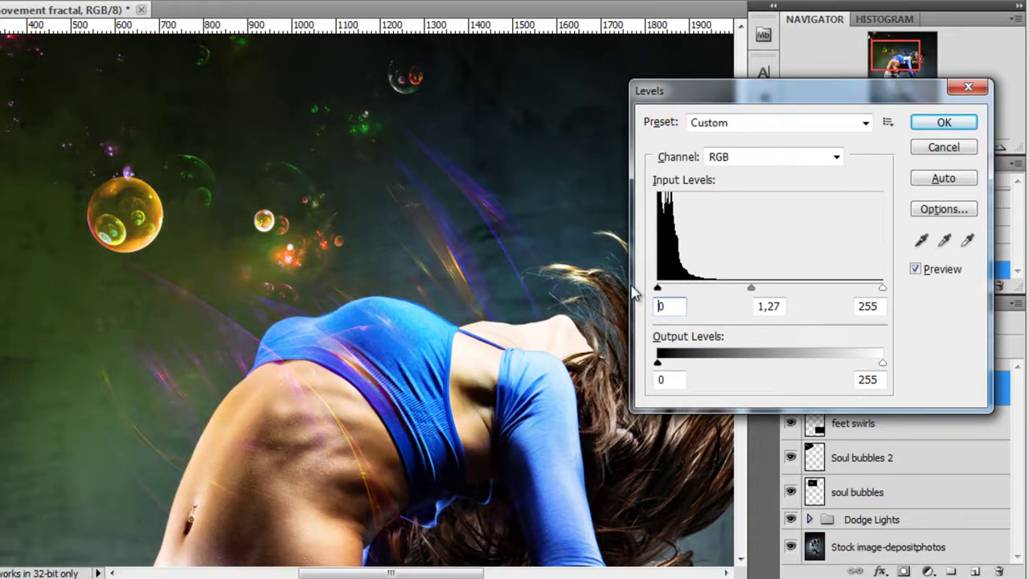
click(952, 149)
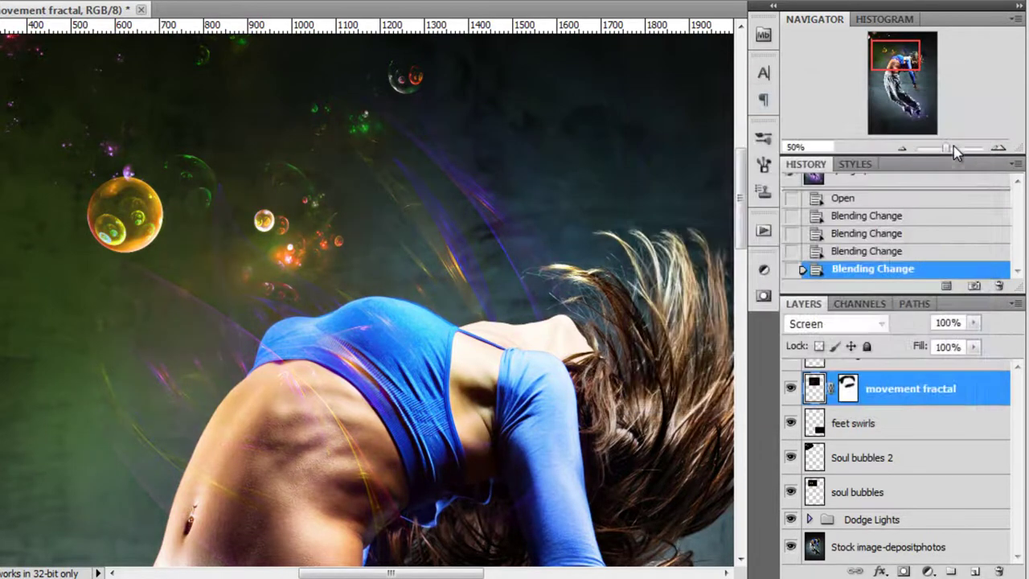
Show the Soul light layer above the movement fractal layer.
scroll(962, 451, up, 2)
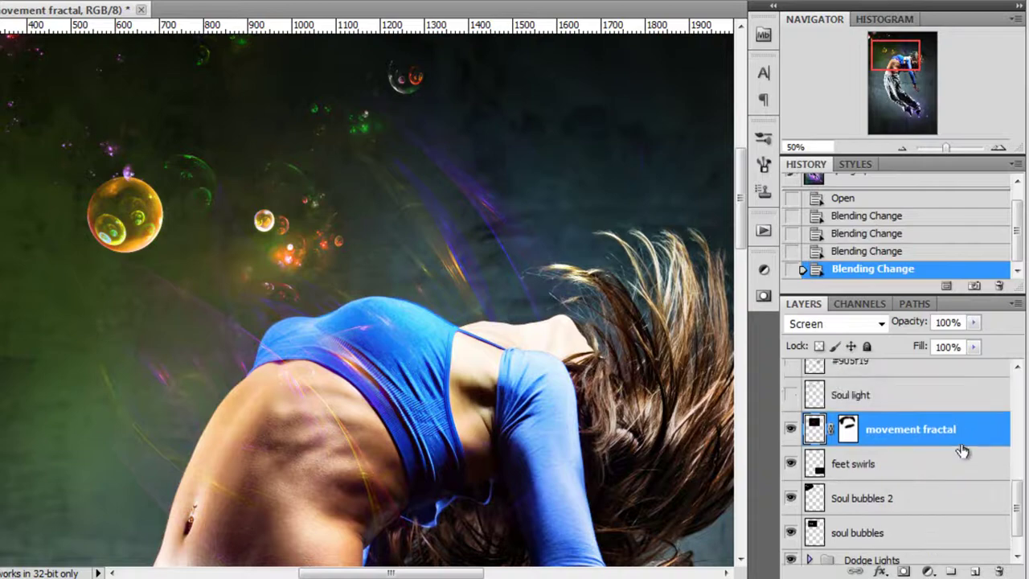
scroll(389, 336, up, 1)
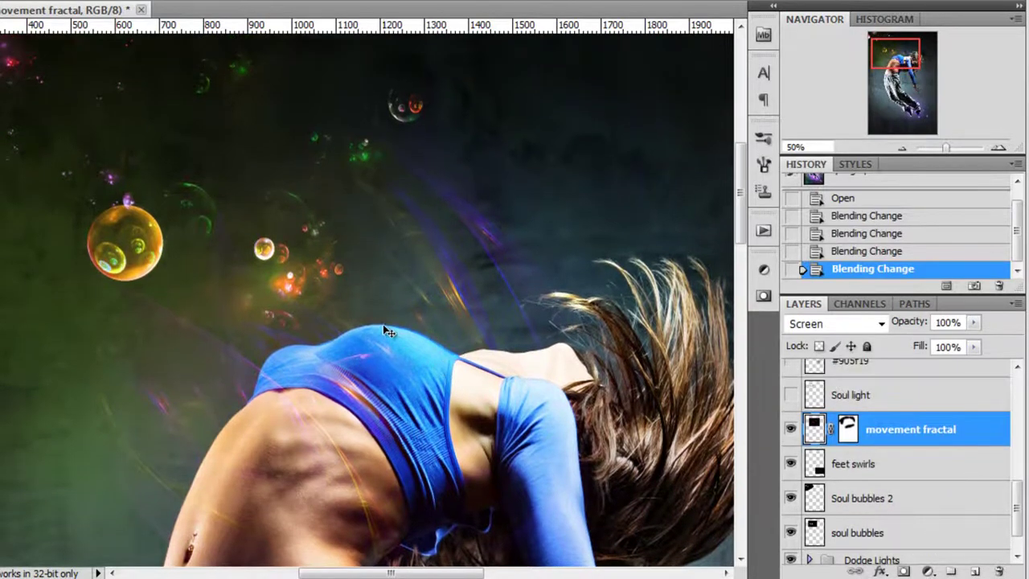
scroll(382, 329, down, 1)
drag(894, 58, 882, 48)
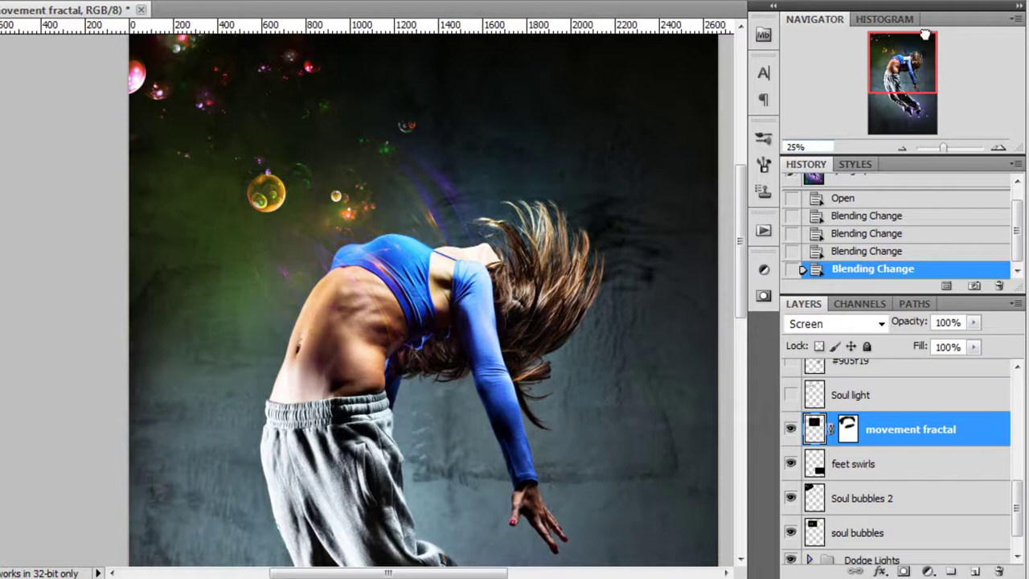
scroll(693, 119, left, 1)
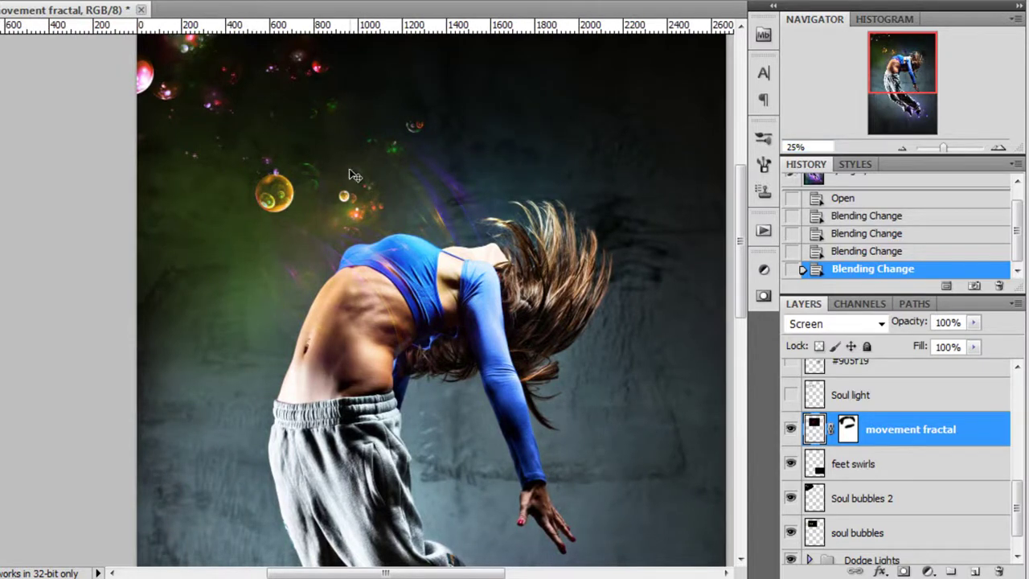
click(869, 400)
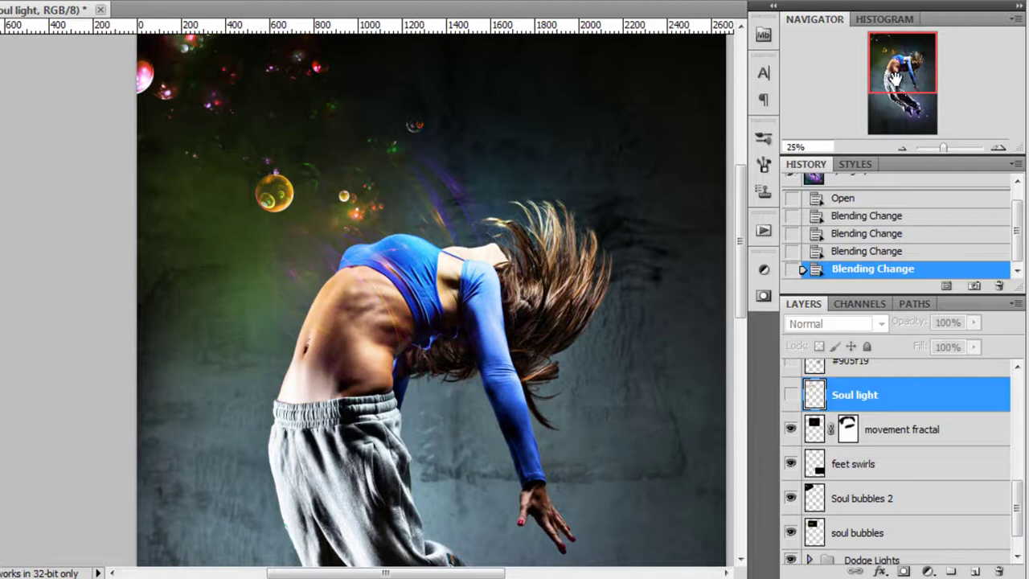
drag(891, 74, 882, 51)
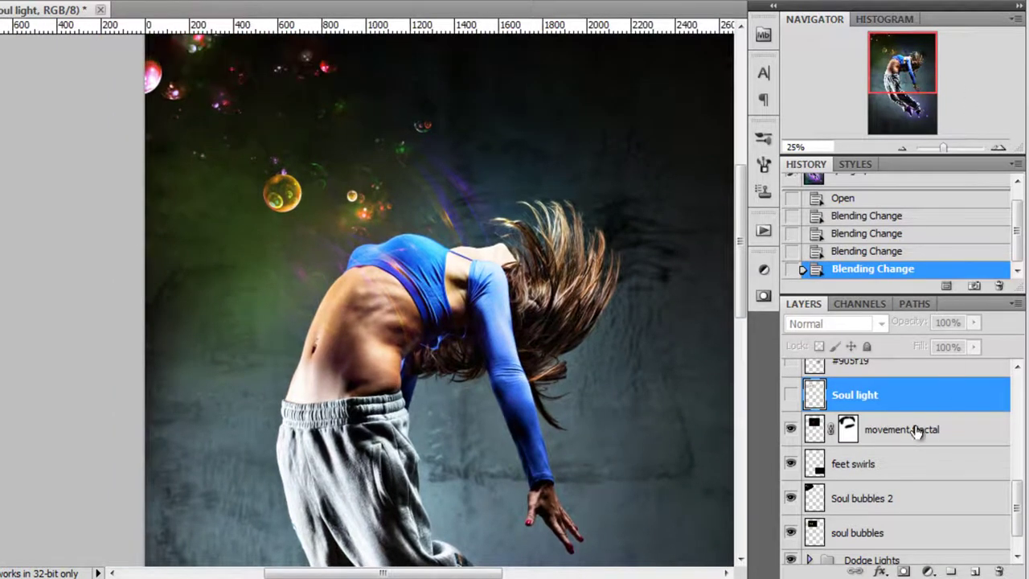
click(792, 394)
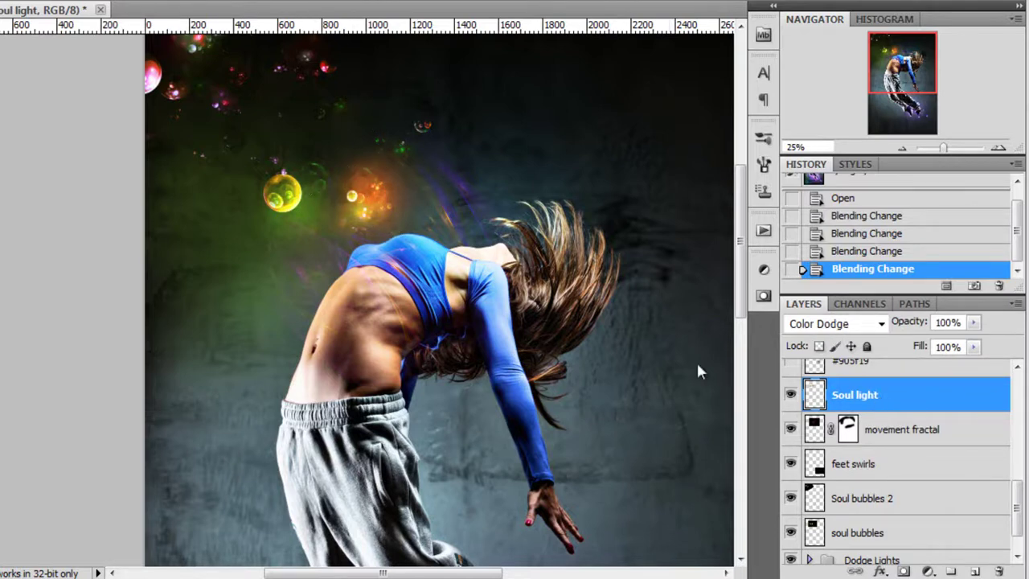
Show the #905f19 light layer and bring the dancer's hand into view.
scroll(908, 398, up, 2)
click(900, 424)
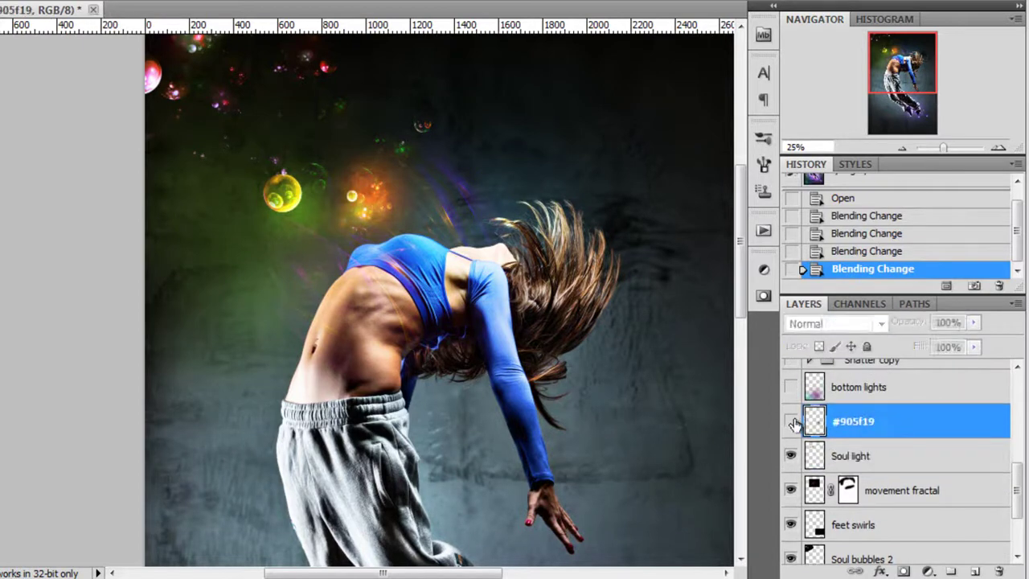
click(791, 421)
click(902, 77)
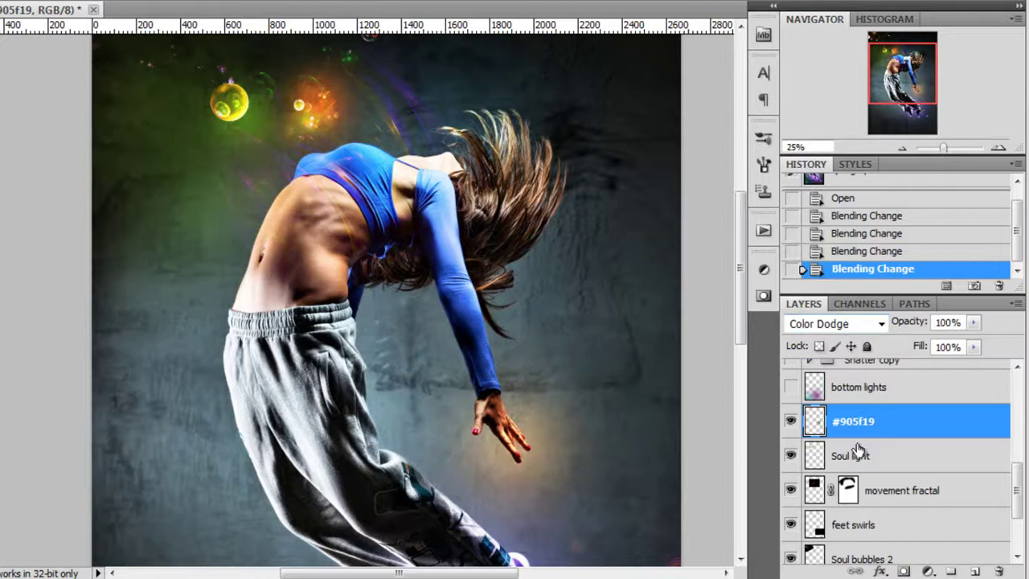
Show the bottom lights layer, comparing the area around the feet with it hidden and shown.
click(880, 394)
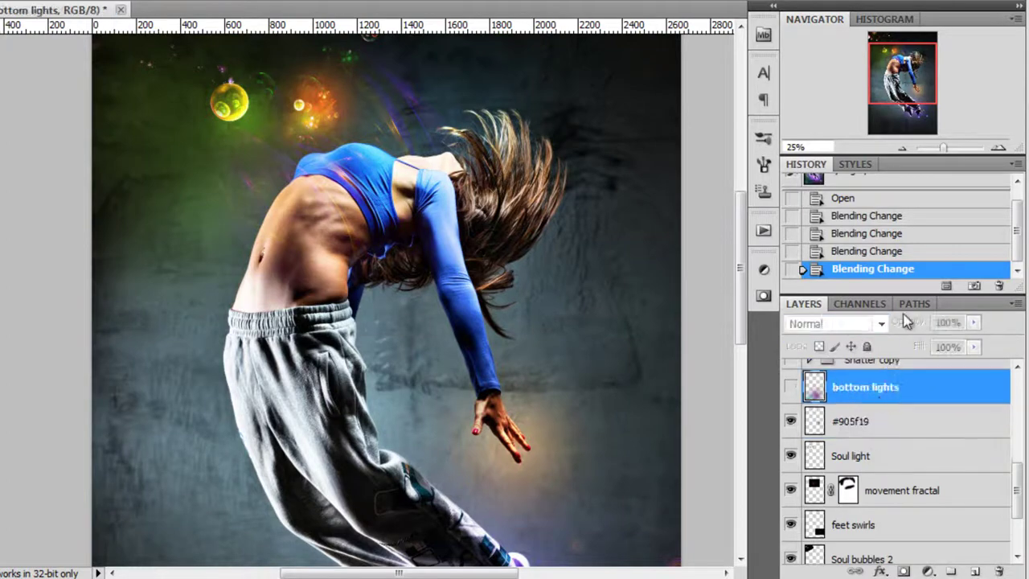
drag(907, 95, 908, 120)
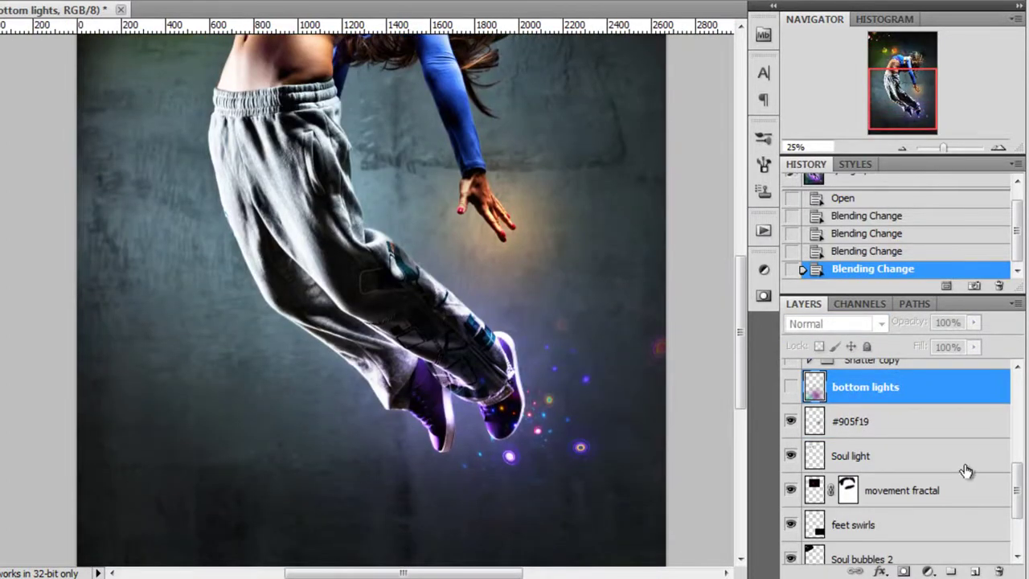
scroll(965, 472, up, 2)
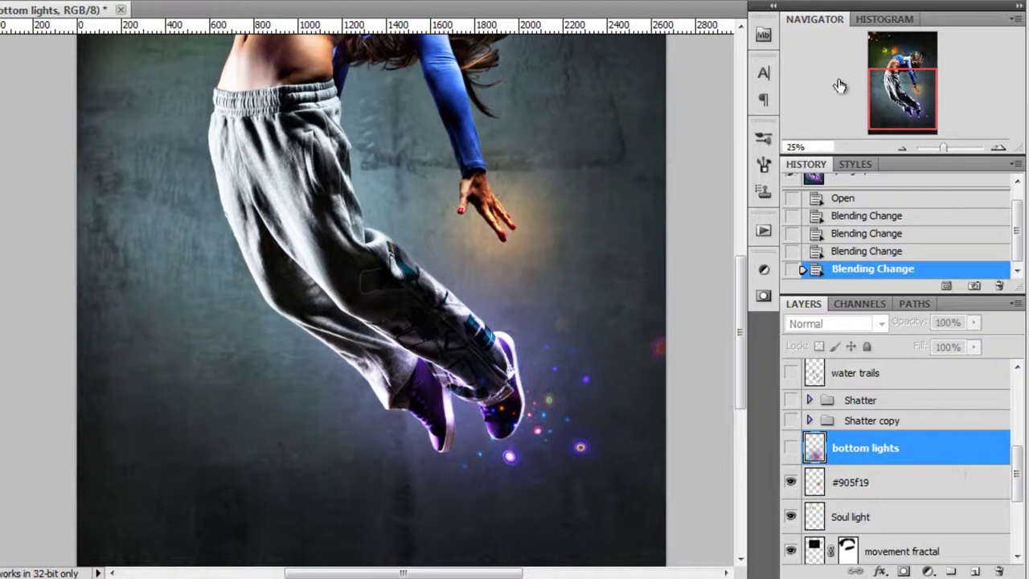
drag(911, 109, 922, 113)
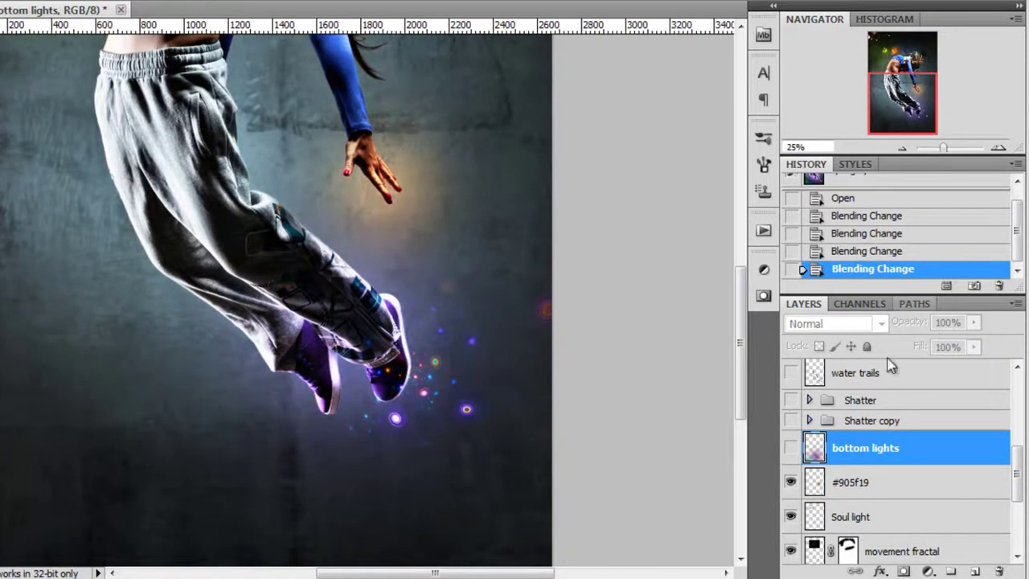
click(792, 449)
click(792, 448)
click(792, 448)
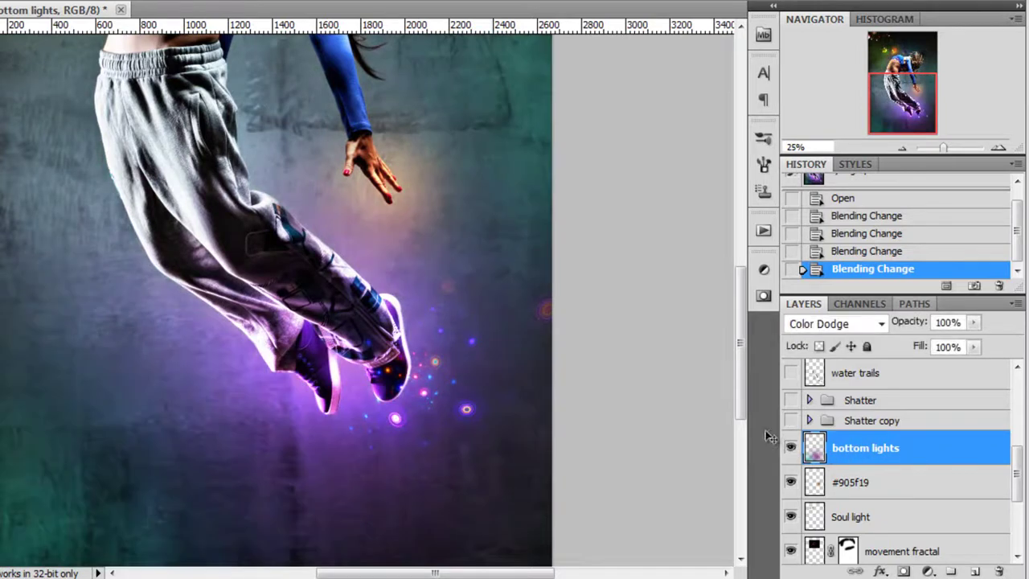
Check the whole image and the brush's size and hardness settings with the bottom lights layer selected.
scroll(332, 291, down, 1)
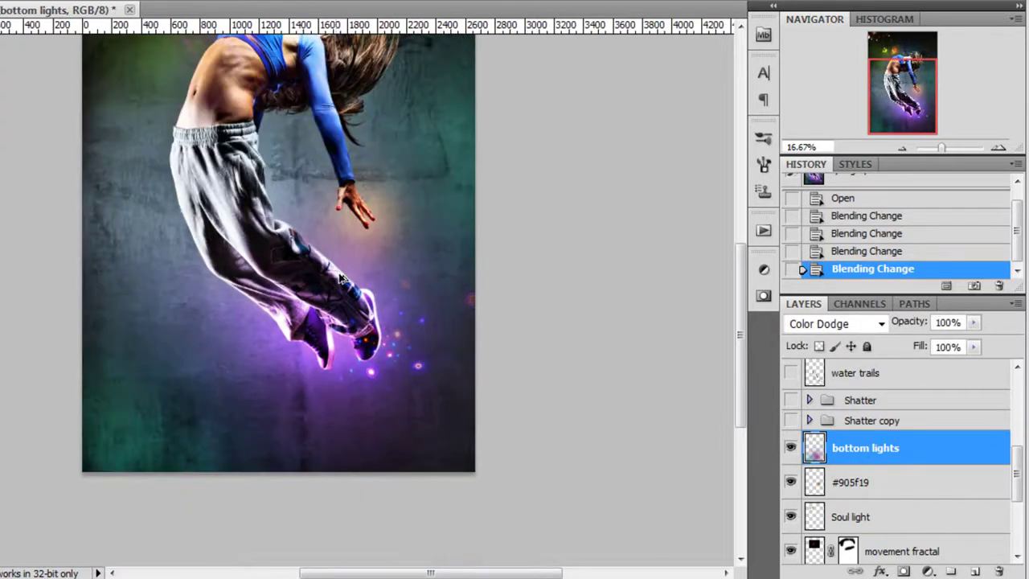
scroll(341, 279, down, 1)
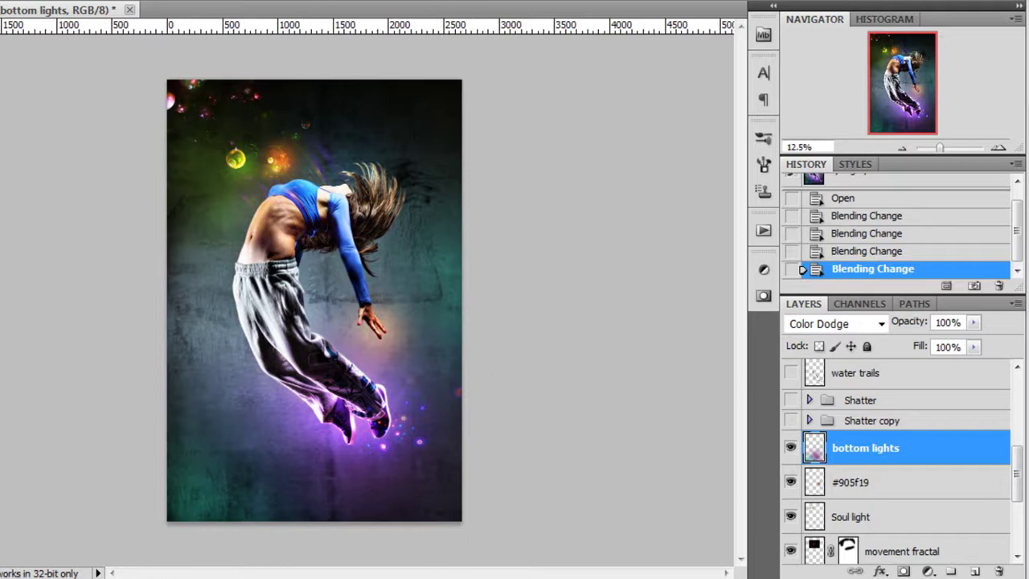
right_click(364, 312)
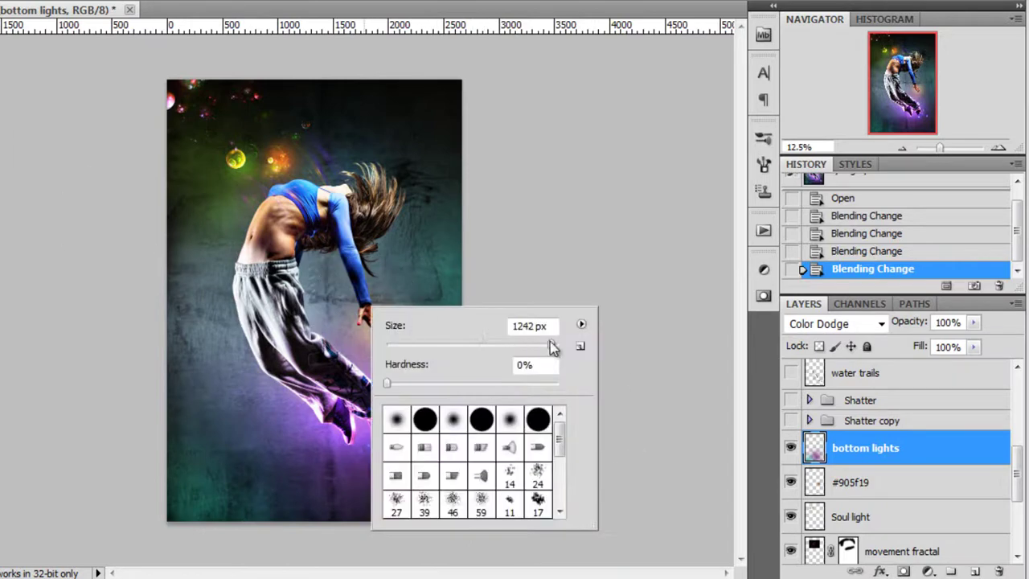
click(932, 452)
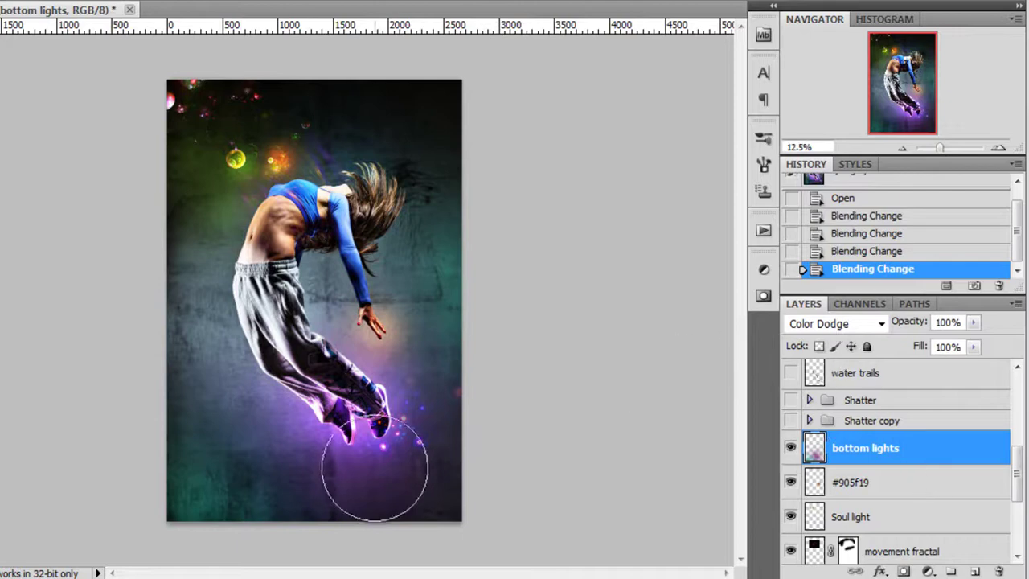
Set the bottom lights layer's blending mode to Normal.
click(836, 323)
click(811, 8)
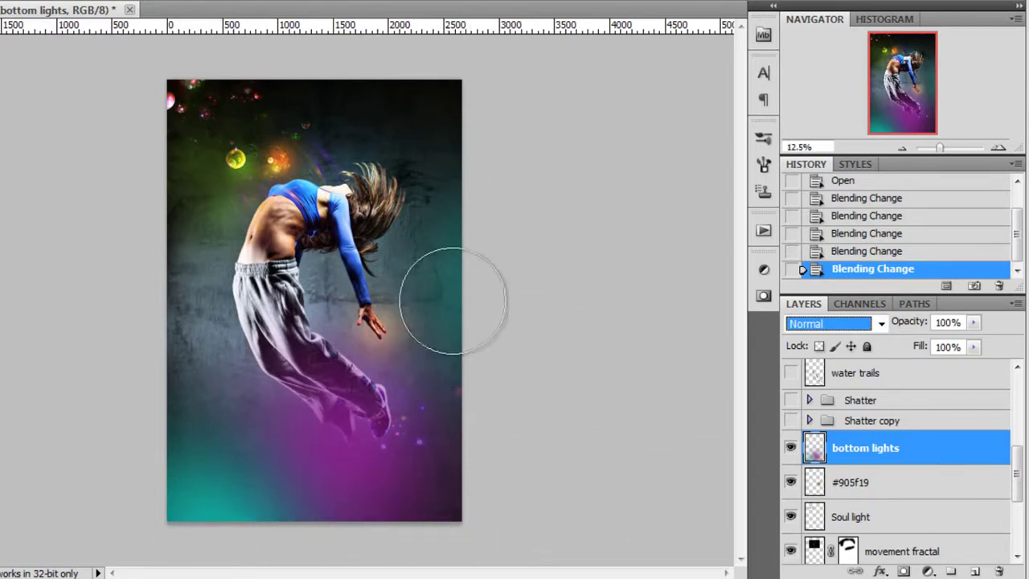
Set the bottom lights layer's blending mode to Color Dodge and compare the glow around the feet with the layer hidden and shown.
click(844, 323)
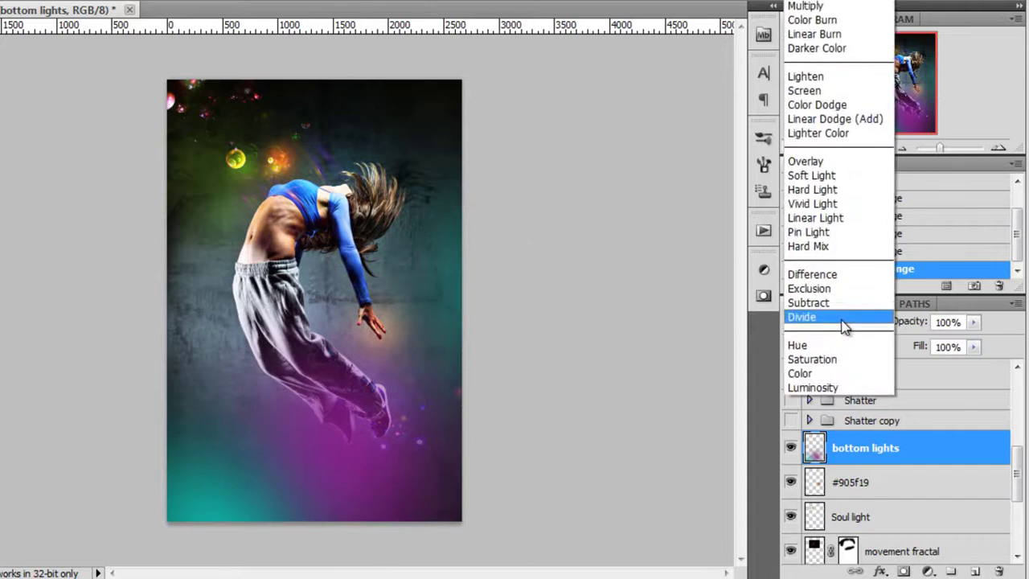
click(824, 106)
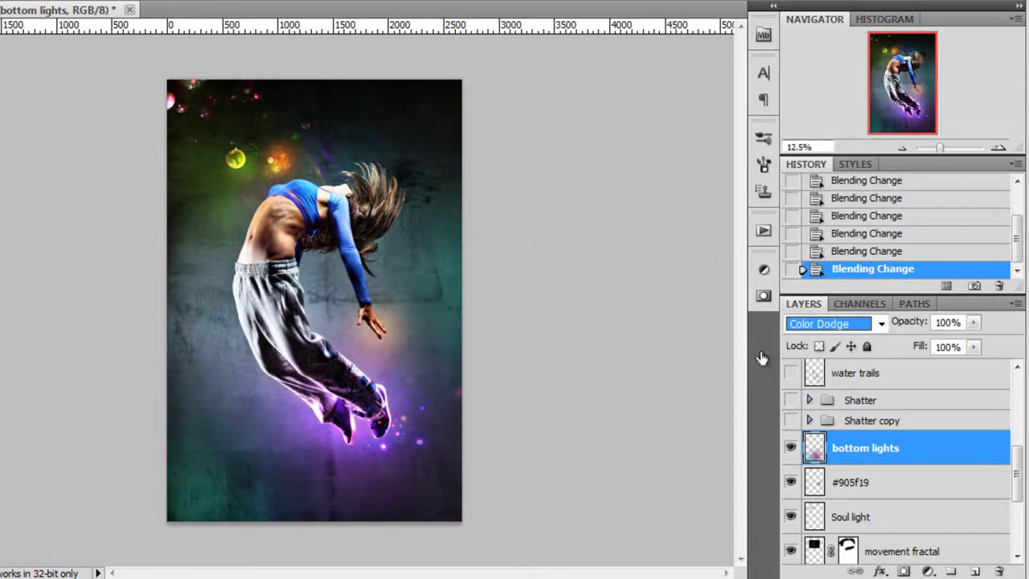
click(791, 450)
click(791, 450)
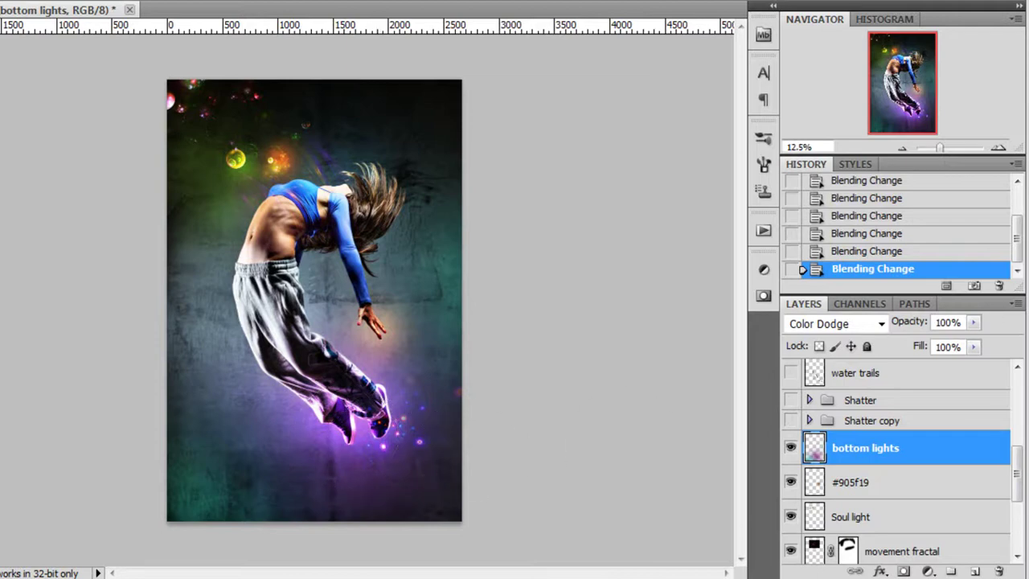
key(w)
scroll(396, 436, up, 3)
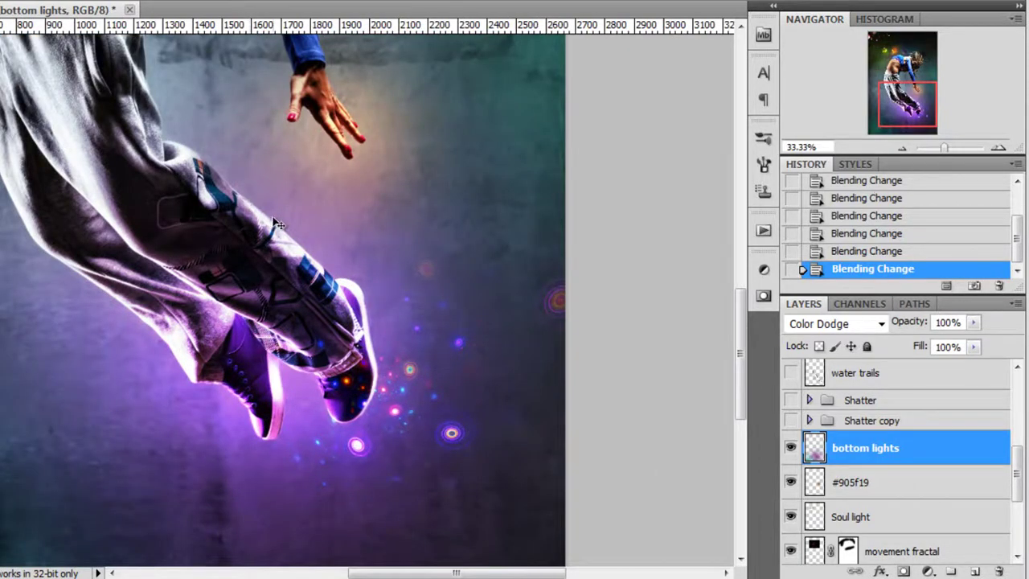
scroll(257, 222, down, 2)
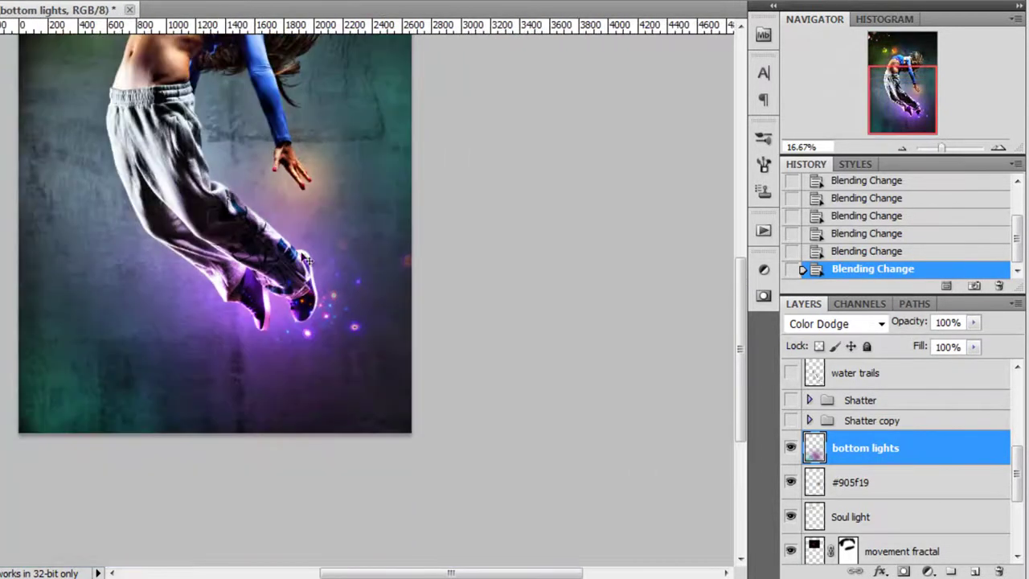
scroll(307, 259, up, 3)
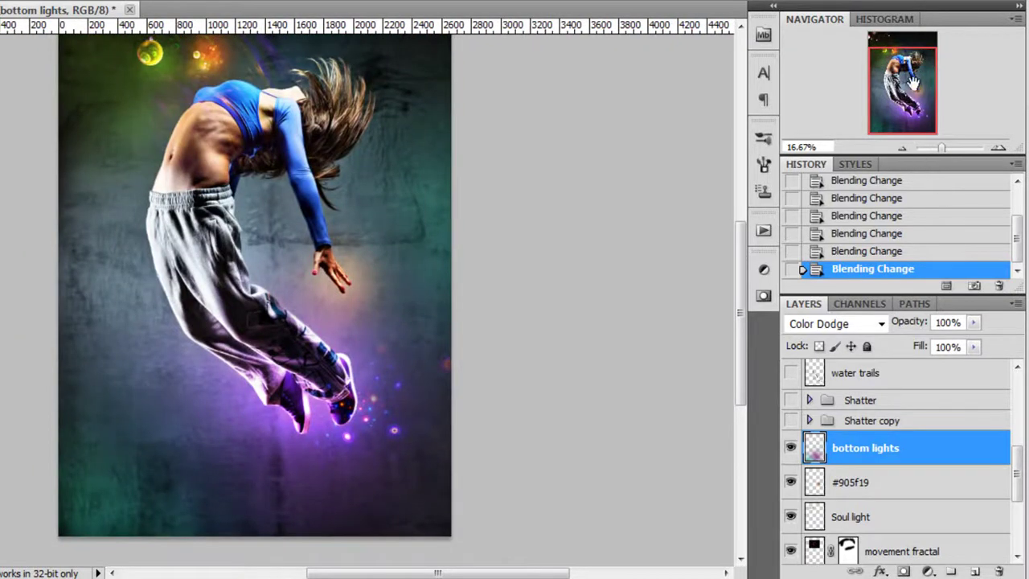
mouse_move(914, 85)
mouse_down()
mouse_move(902, 39)
mouse_move(893, 39)
mouse_move(900, 73)
mouse_move(927, 75)
mouse_up()
Show the Shatter copy group over the dancer's lower legs and expand it to reveal its layers.
click(904, 434)
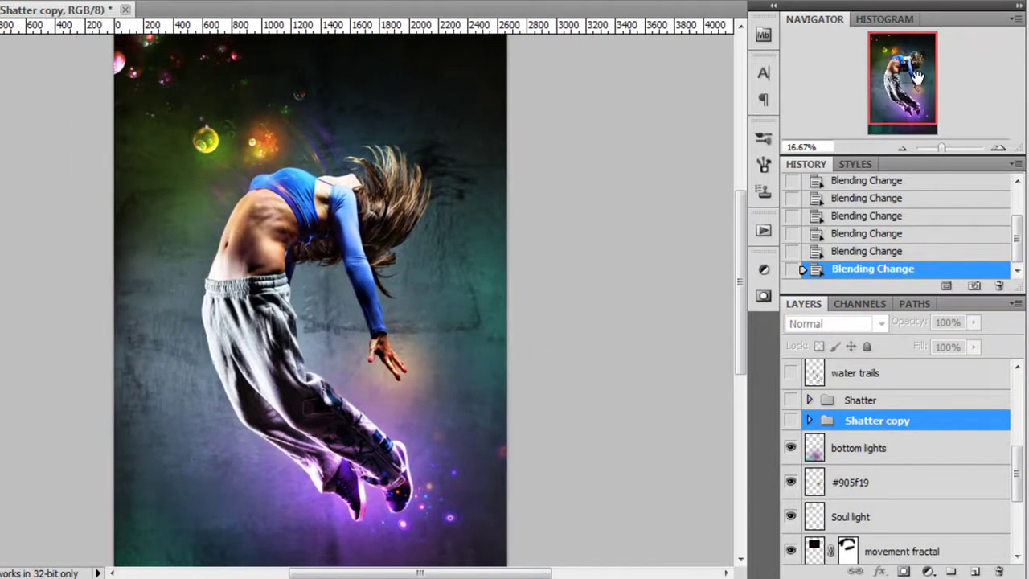
drag(916, 100, 915, 107)
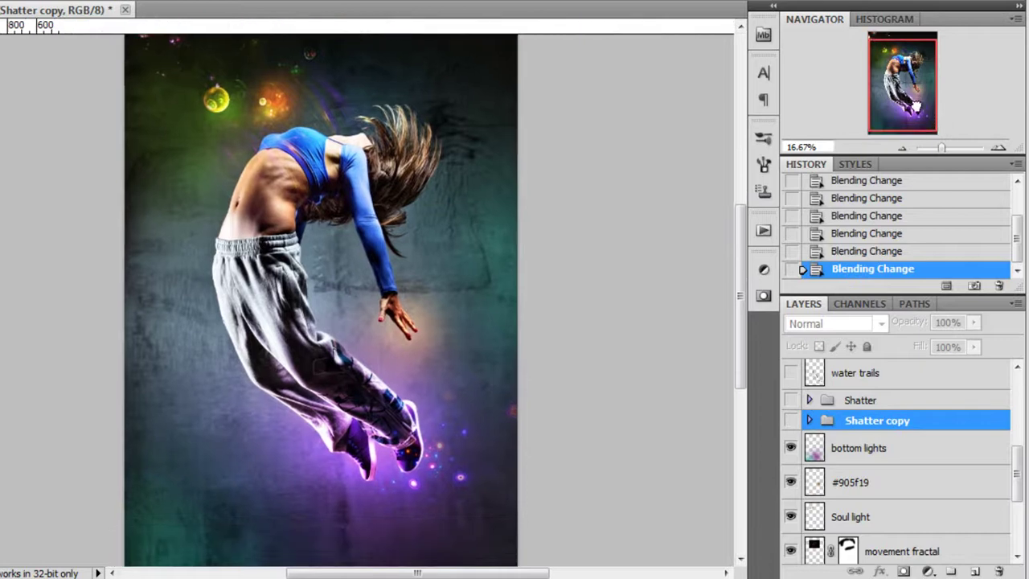
click(790, 420)
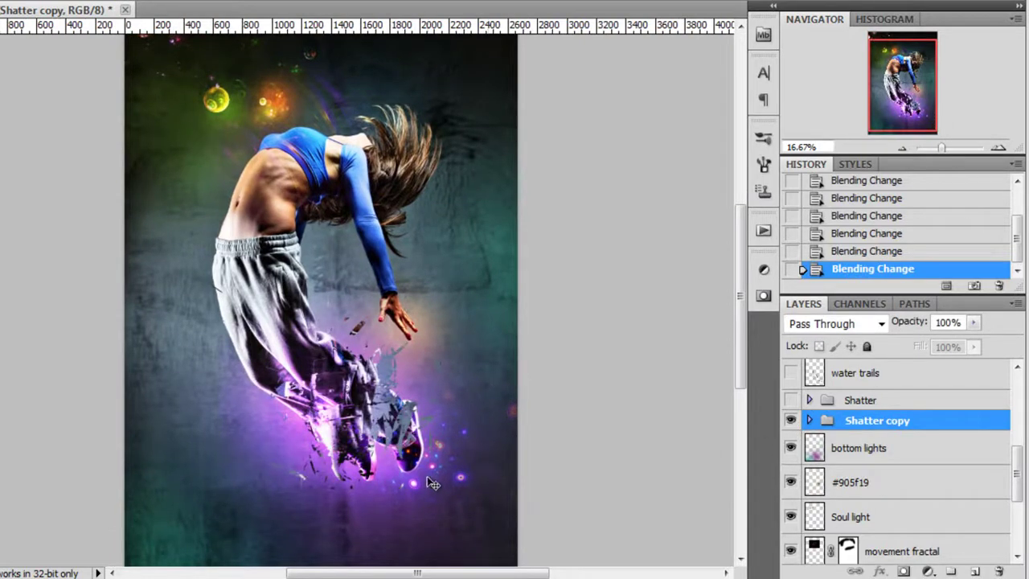
scroll(410, 473, up, 1)
scroll(395, 478, down, 1)
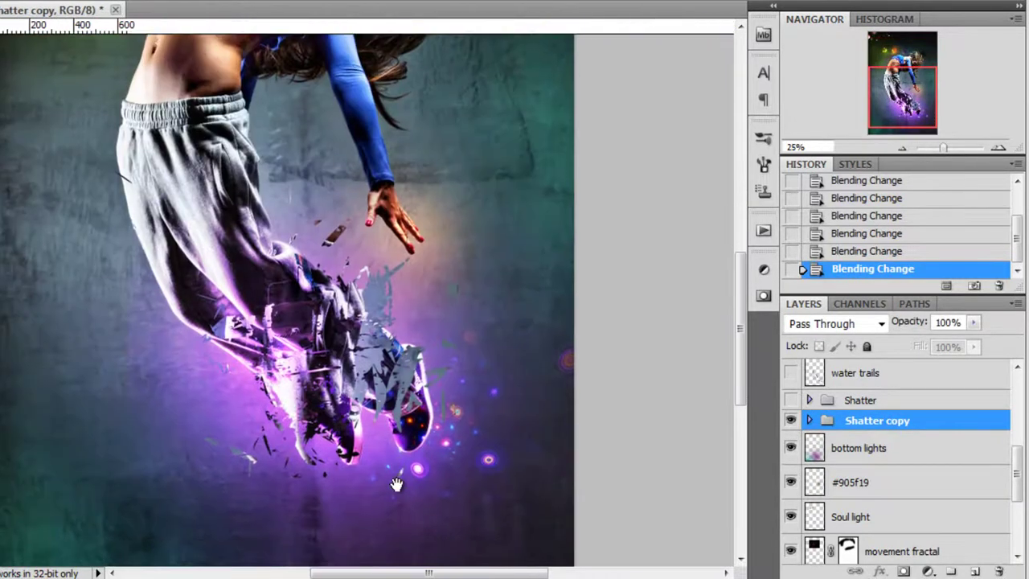
click(809, 421)
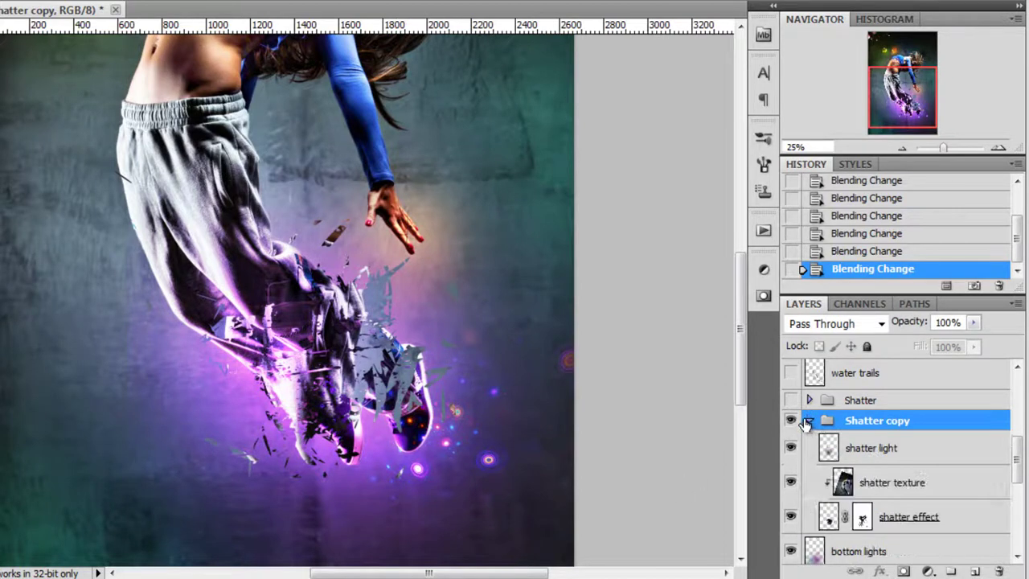
Hide the shatter light and shatter texture layers in the Shatter copy group and select the shatter effect layer.
click(791, 448)
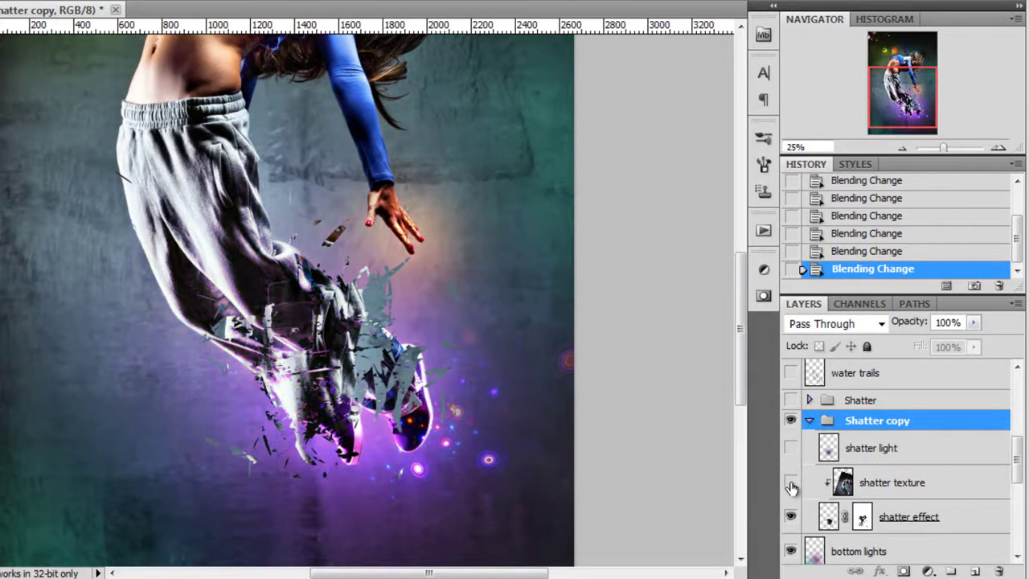
click(791, 483)
click(952, 517)
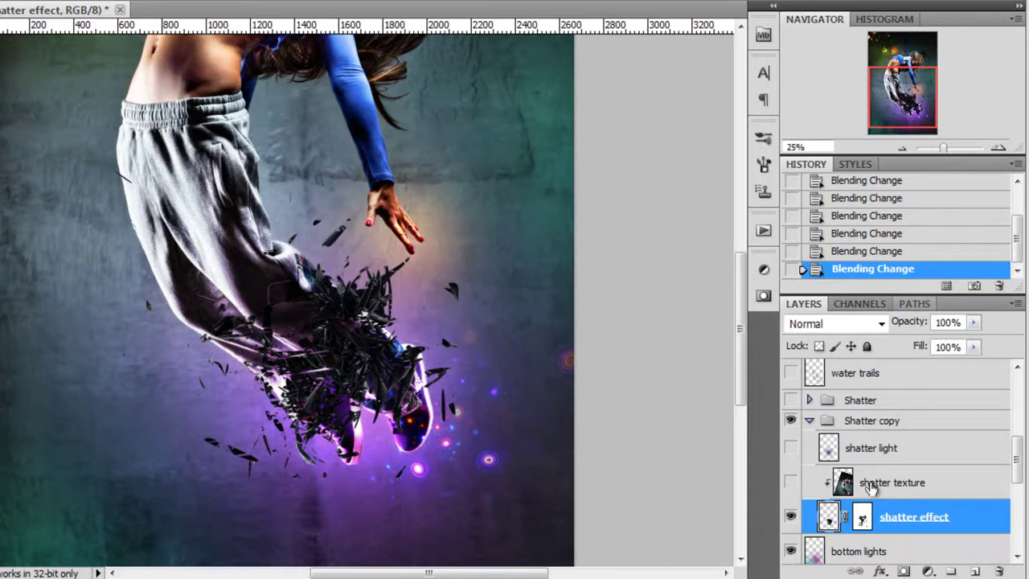
Compare the shards on the legs with the shatter effect layer's mask disabled and enabled.
shift+click(863, 520)
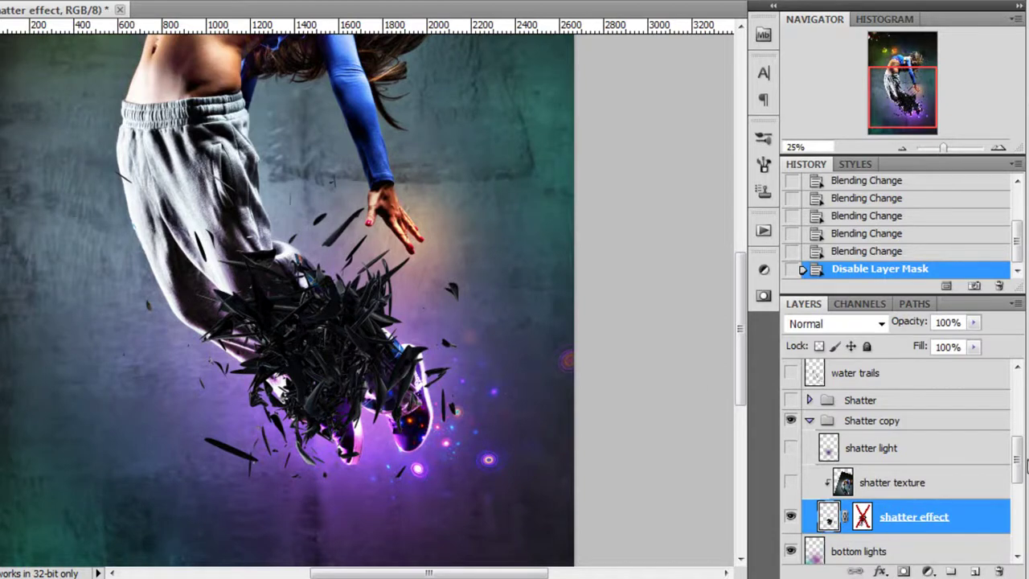
shift+click(862, 521)
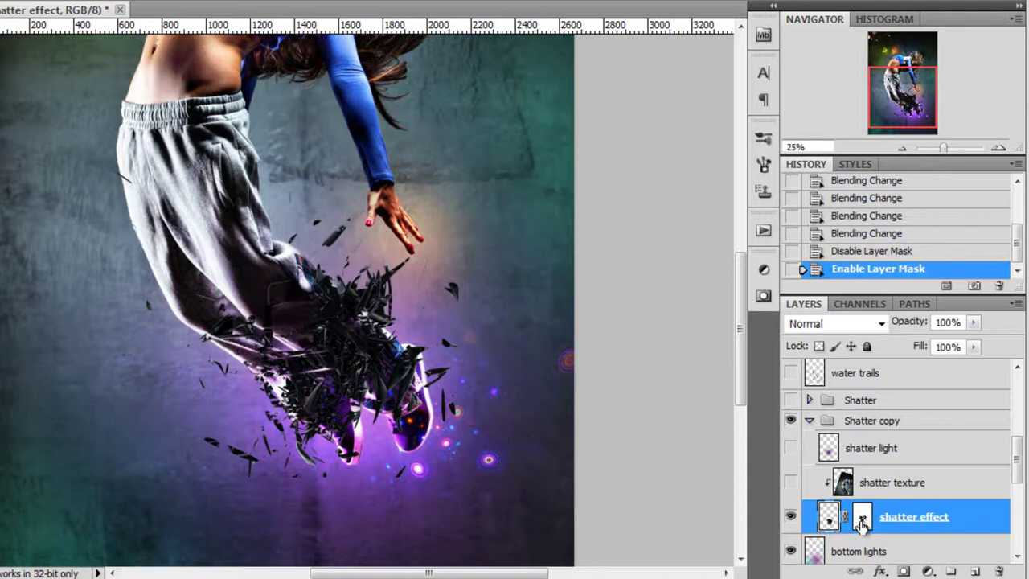
shift+click(862, 520)
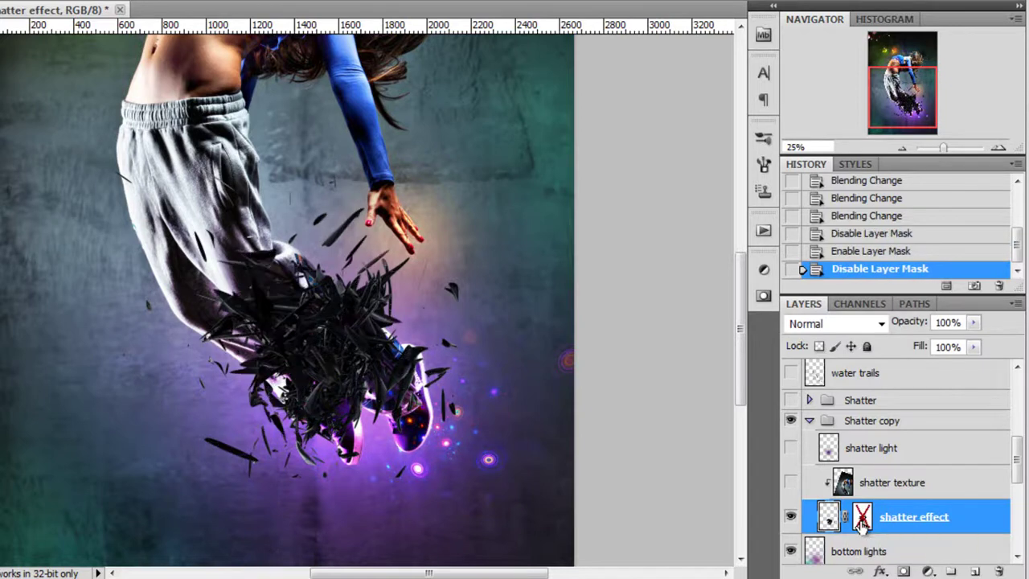
shift+click(862, 521)
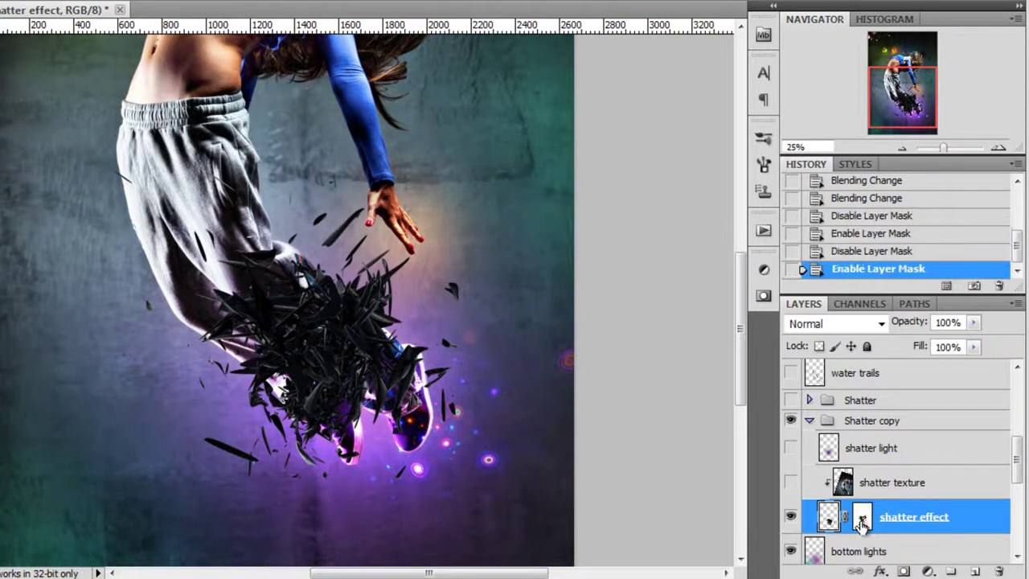
Select the shatter texture layer in the Shatter copy group and make it visible over the shards.
click(898, 496)
key(alt+comma)
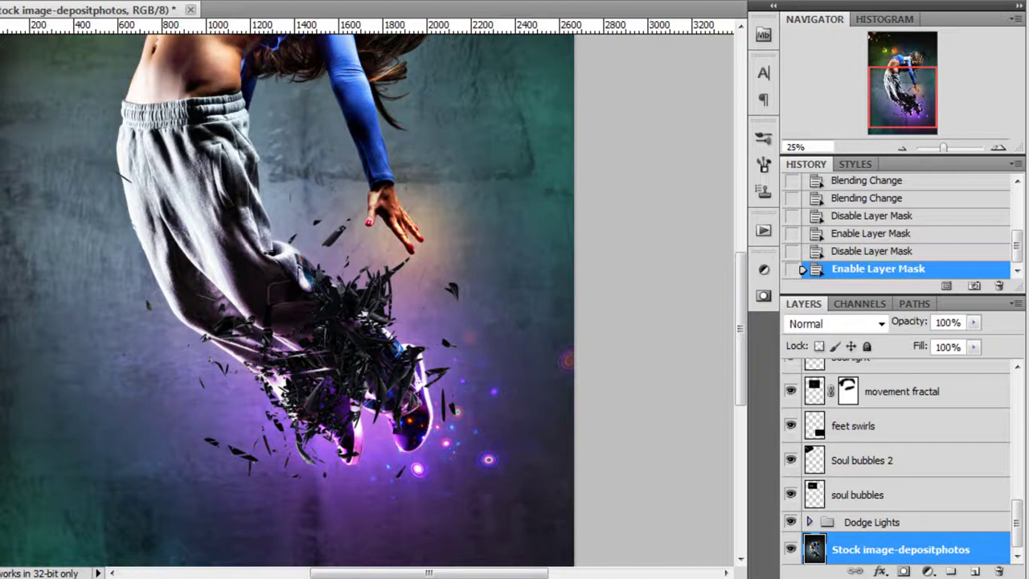
drag(1022, 544, 1018, 475)
click(941, 494)
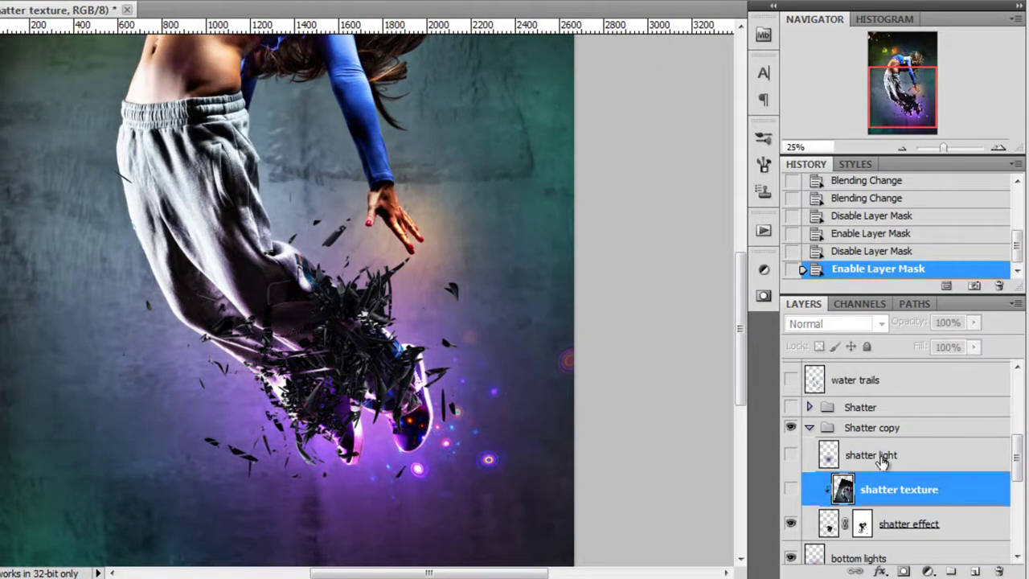
click(790, 490)
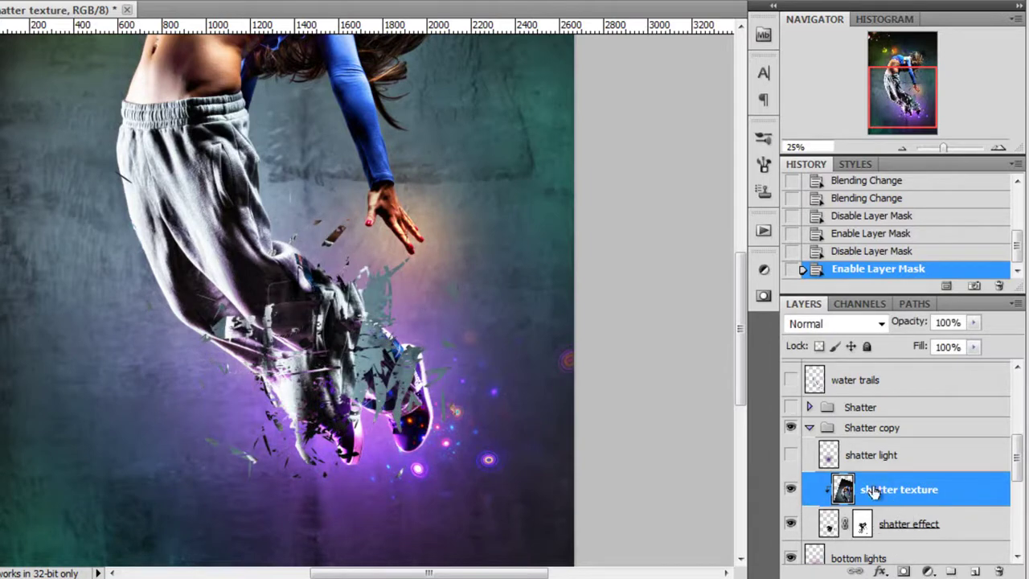
Release the shatter texture layer's clipping mask to inspect the full dancer image, and clip it to the shatter effect layer again.
alt+click(929, 504)
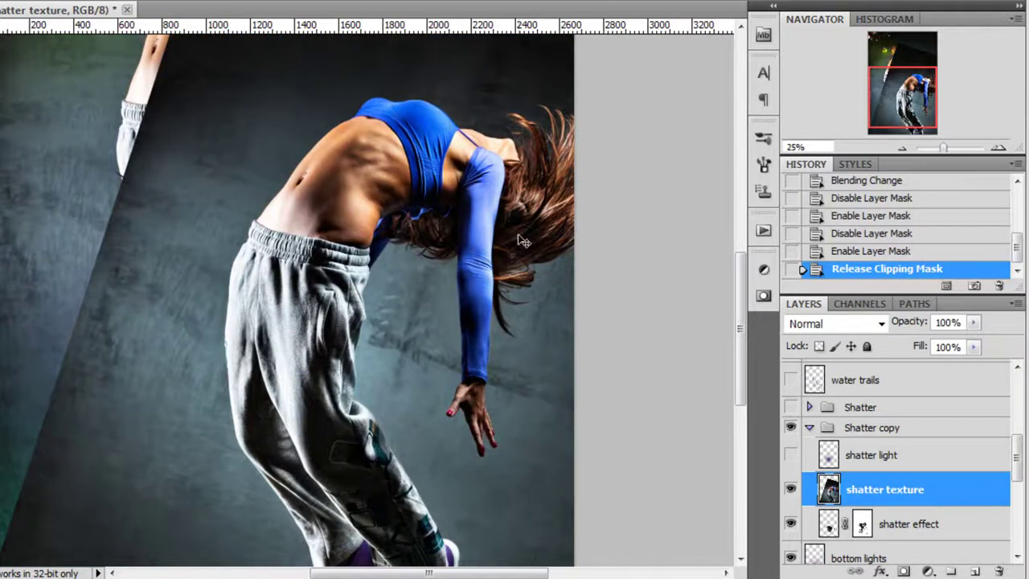
scroll(520, 240, down, 1)
drag(574, 211, 489, 292)
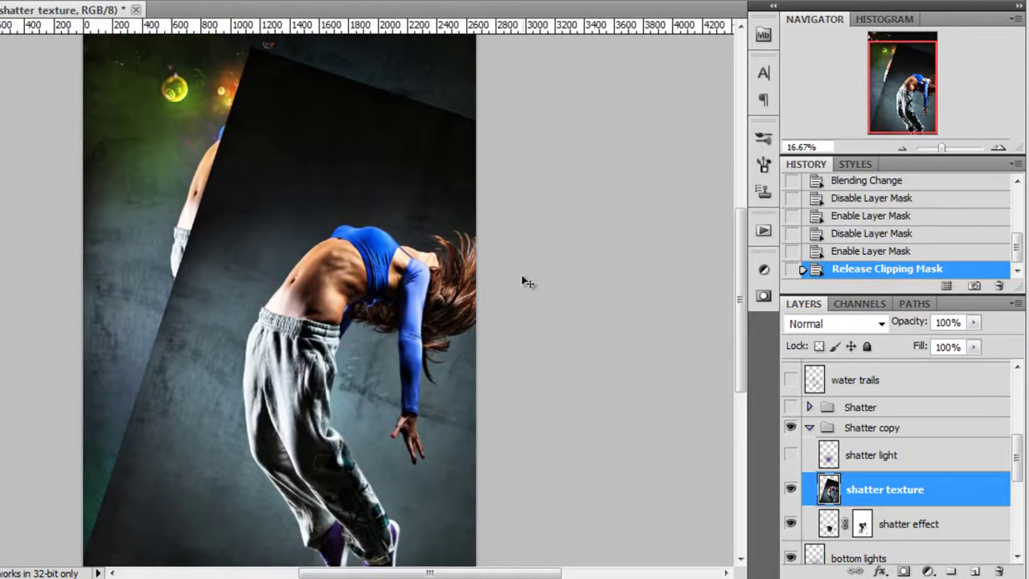
right_click(922, 497)
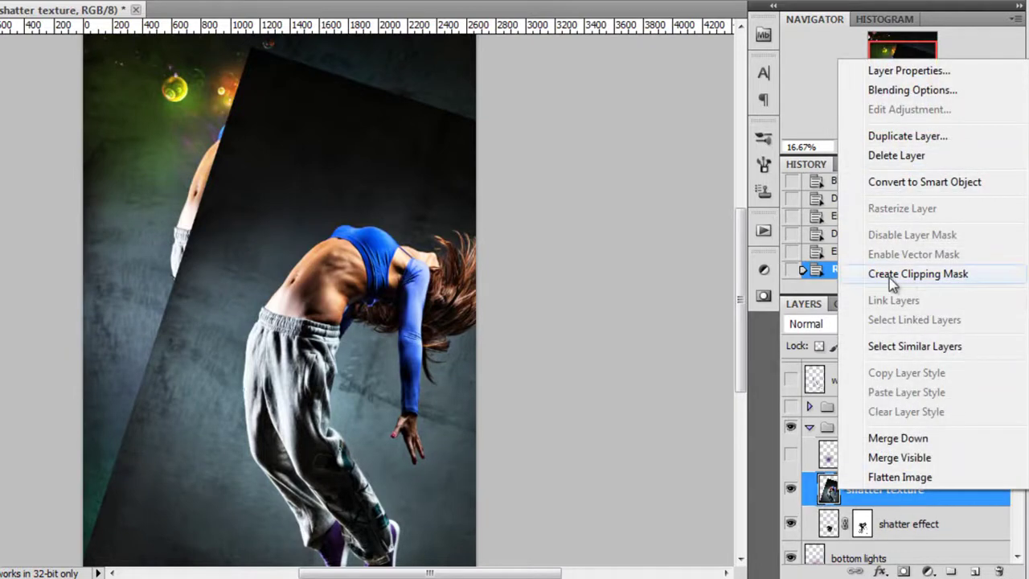
click(892, 274)
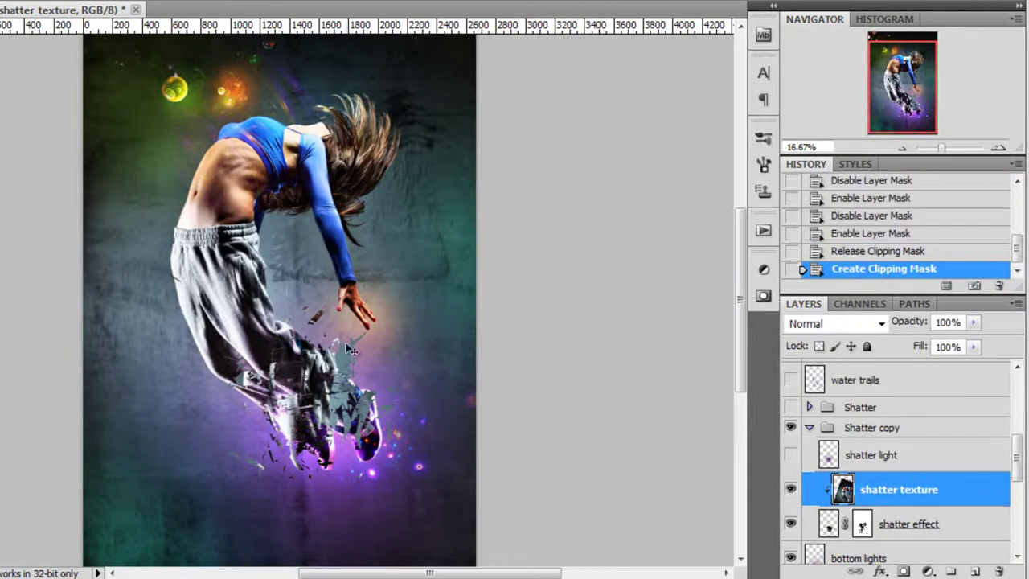
Try to move the shatter effect layer's shards away from the lower legs, and undo the move.
scroll(245, 370, up, 1)
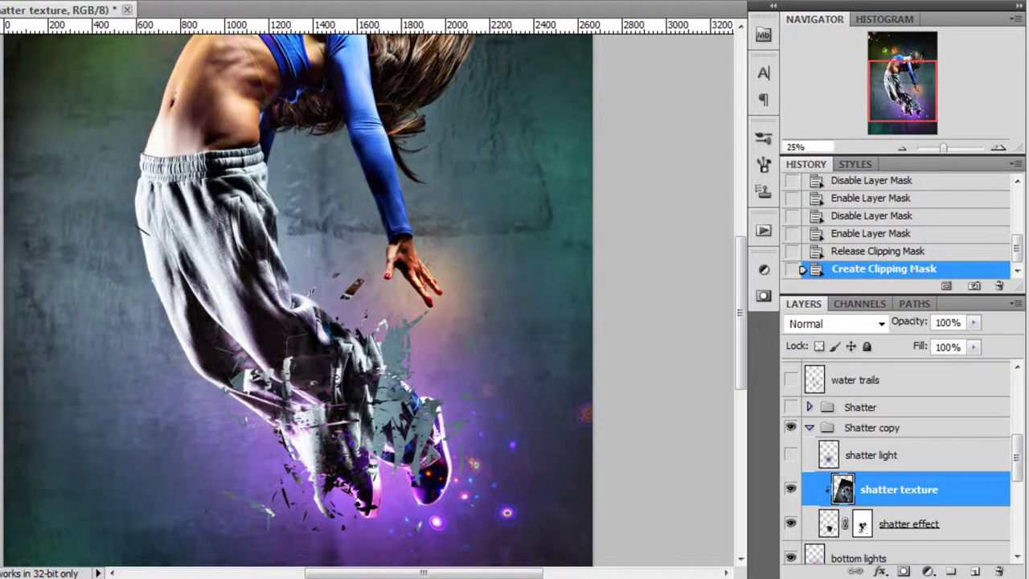
click(829, 526)
drag(368, 453, 438, 346)
key(ctrl+z)
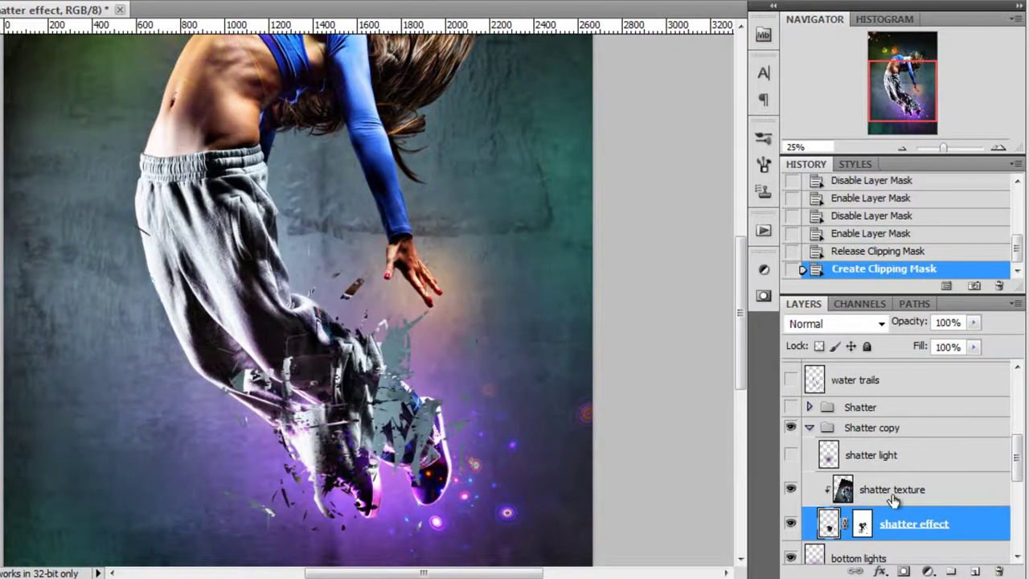
Reposition the clipped shatter texture image several times inside the shards so its dark trouser area fills those on the lower legs.
click(884, 490)
drag(418, 475, 485, 526)
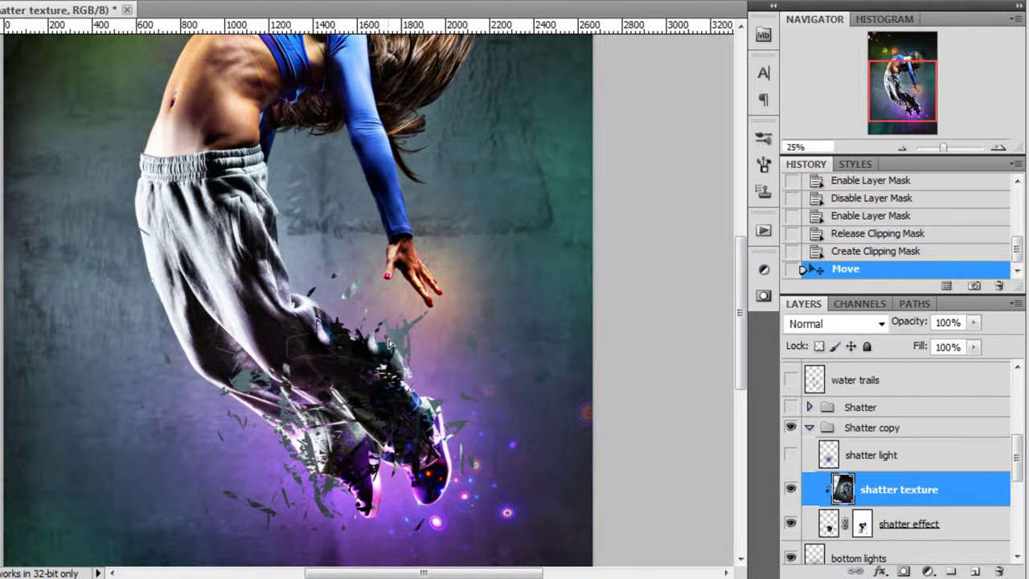
drag(389, 342, 426, 347)
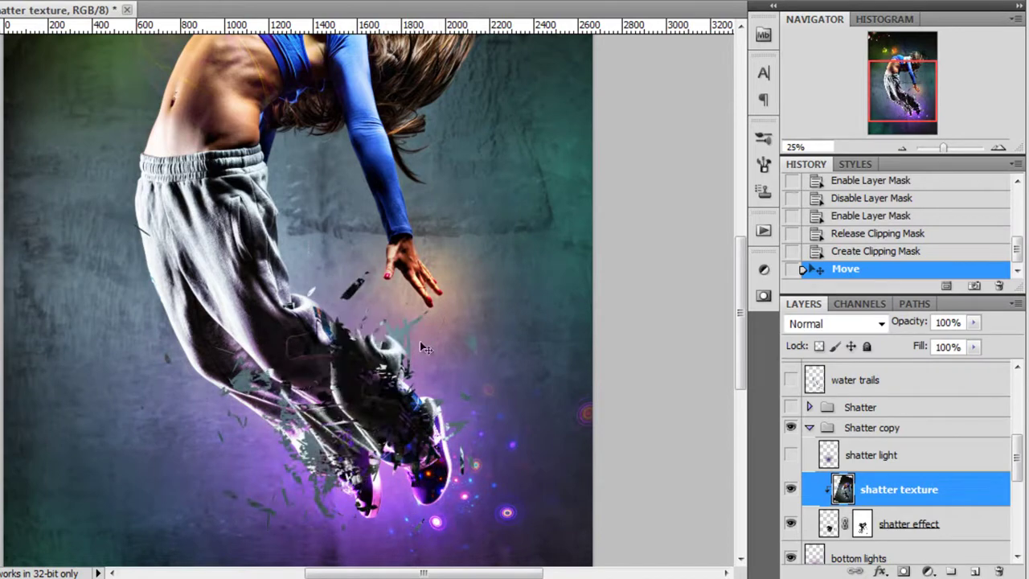
drag(369, 504, 492, 405)
drag(363, 395, 350, 482)
Show the shatter light layer in the Shatter copy group and compare the legs with it hidden and shown.
click(815, 460)
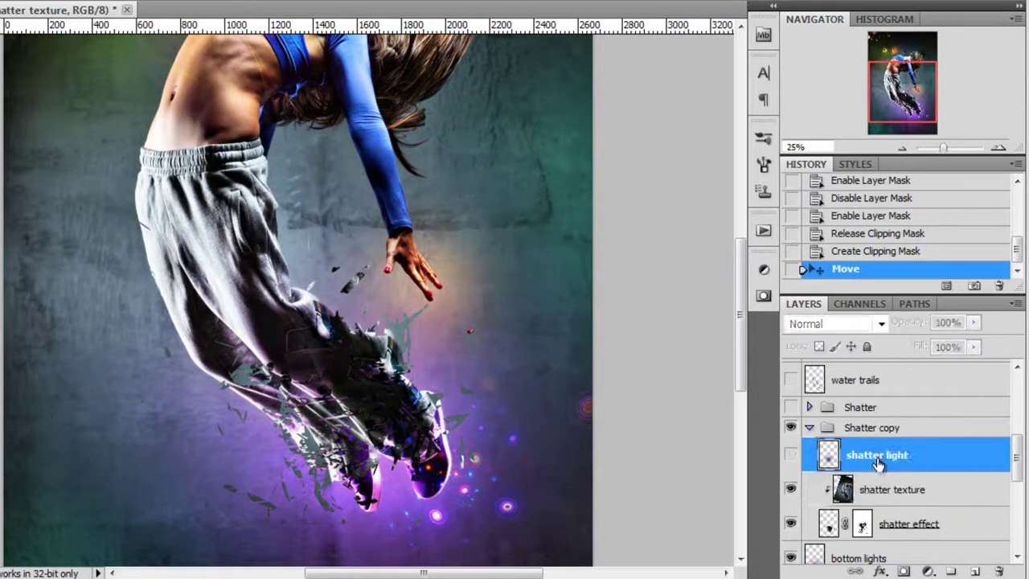
click(791, 454)
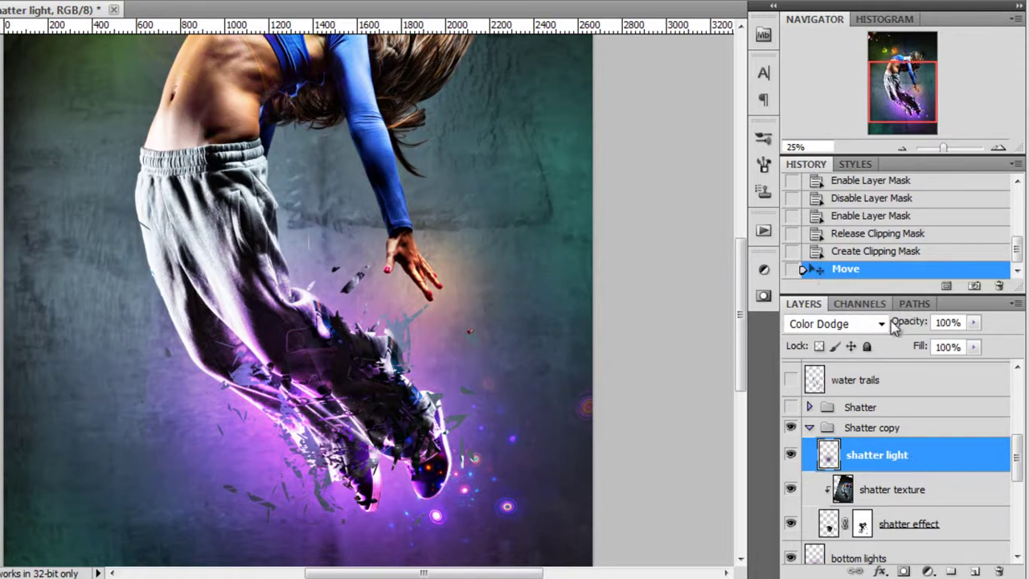
click(791, 455)
click(791, 457)
Collapse the Shatter copy group and leave it selected below the Shatter group.
click(810, 428)
click(810, 427)
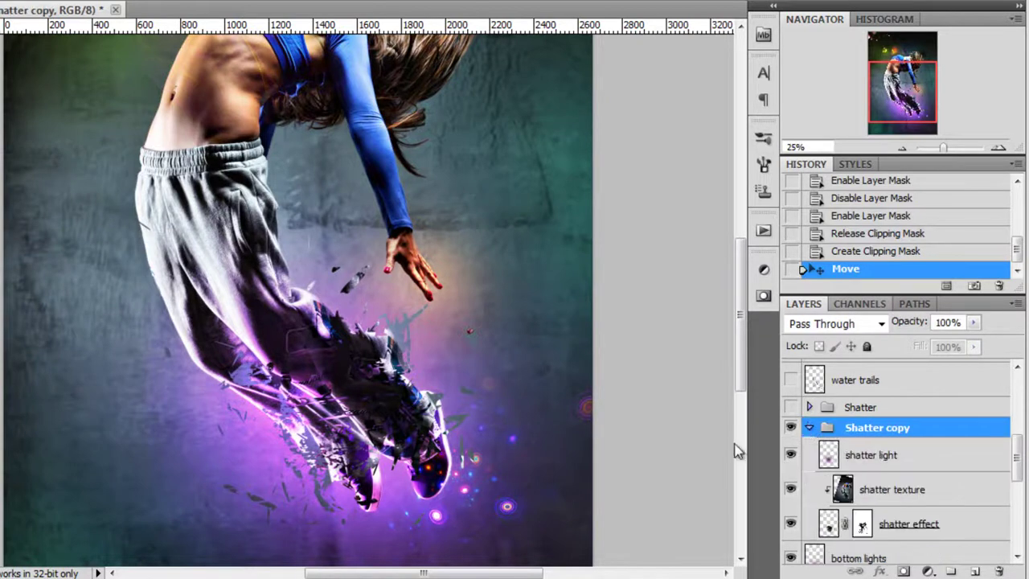
click(810, 427)
click(863, 408)
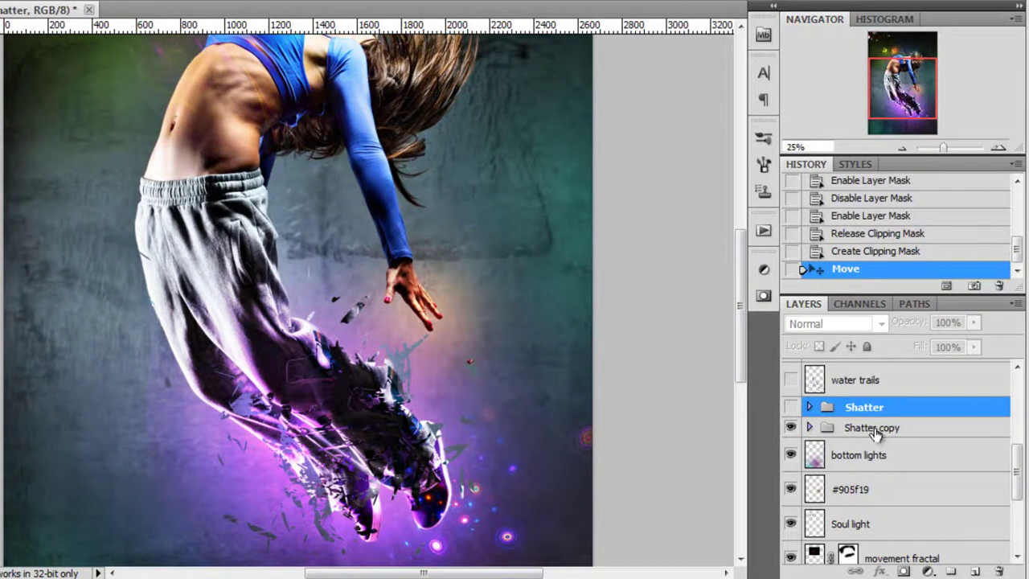
click(875, 431)
Expand the Shatter group, make it visible over the trousers, and select the mask of its shatter effect layer.
click(810, 408)
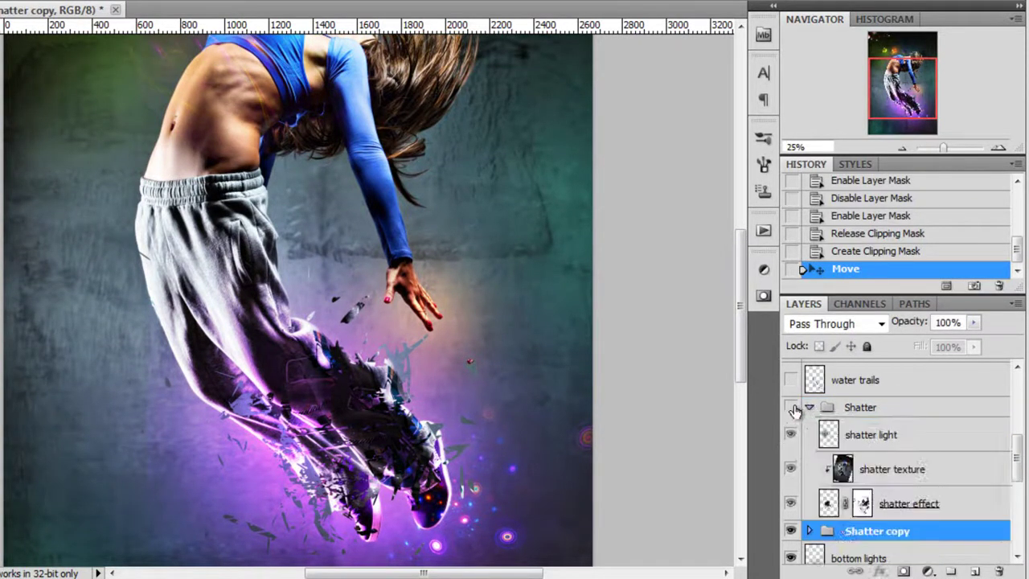
click(791, 407)
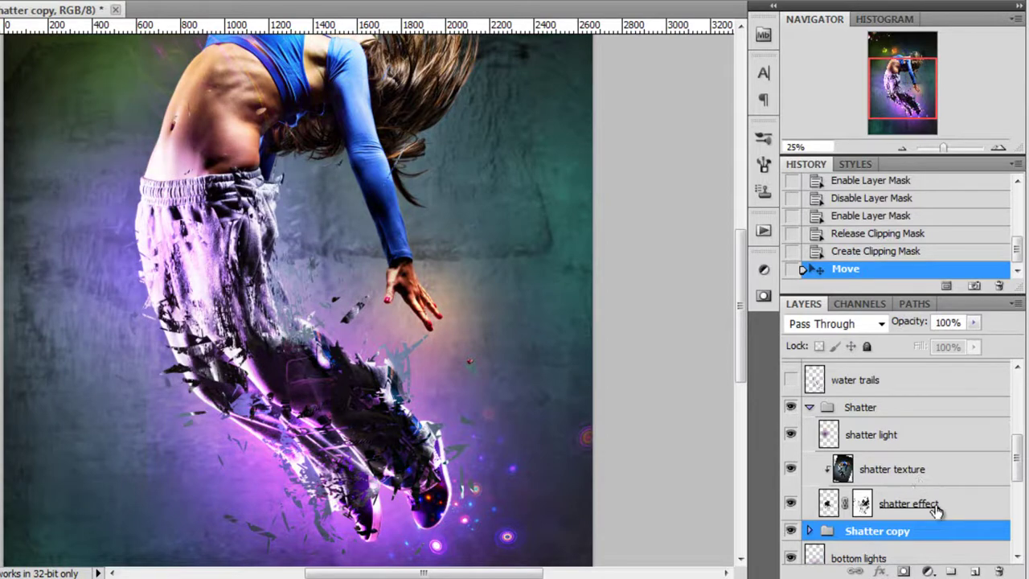
click(863, 503)
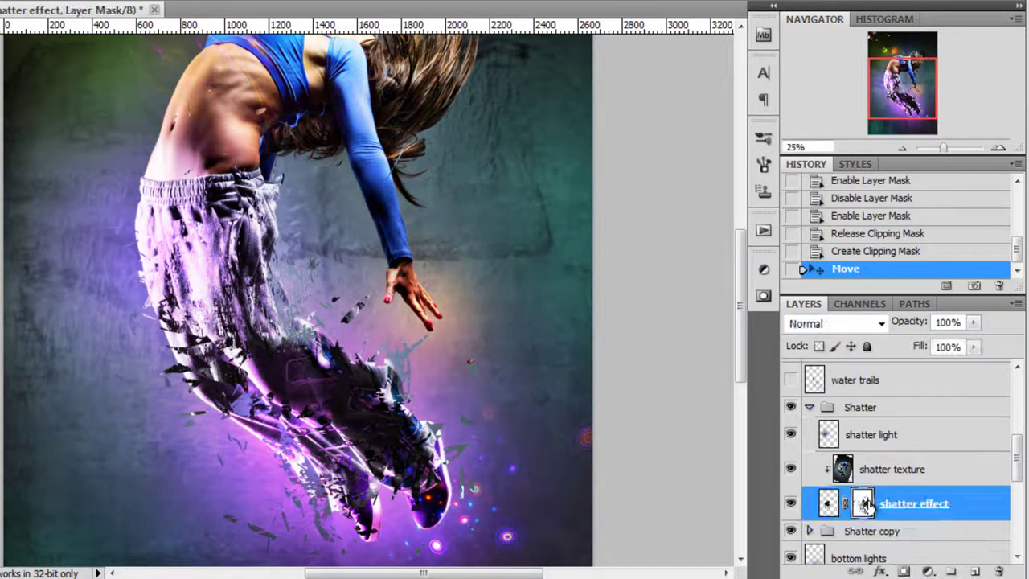
Hide the shatter texture, compare the shatter effect shards with their layer mask disabled and enabled, and show the texture again.
click(790, 469)
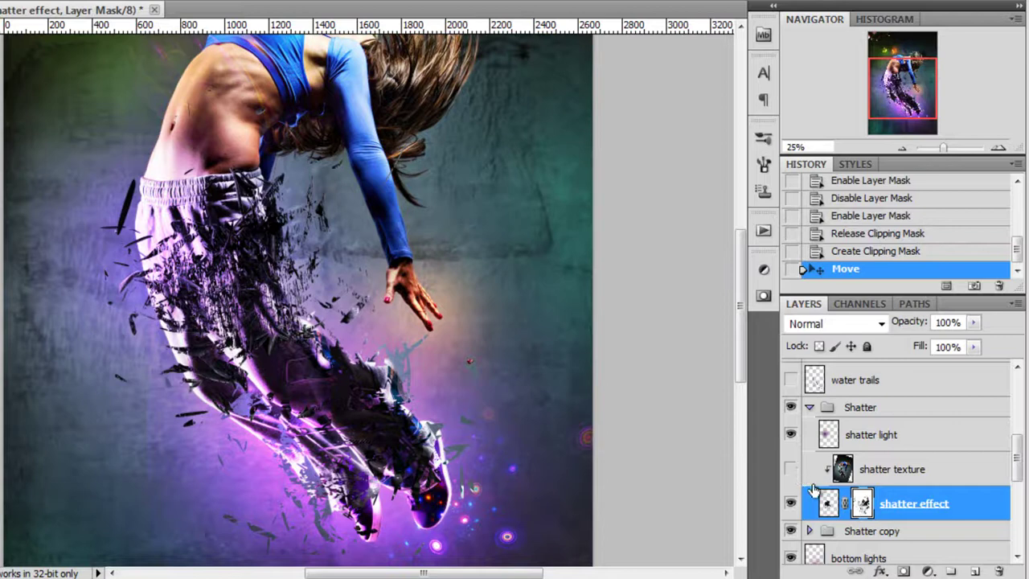
shift+click(863, 507)
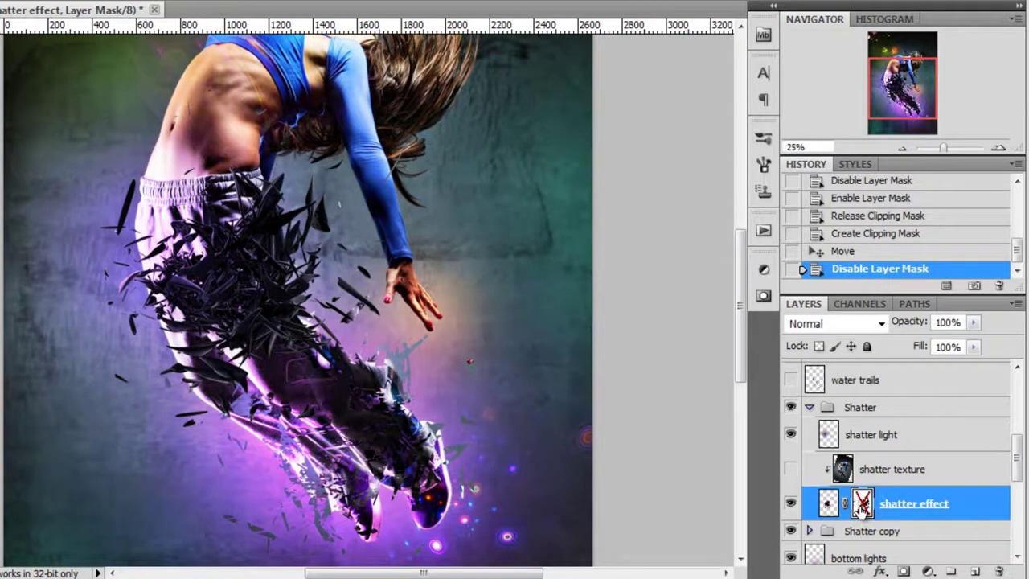
shift+click(862, 506)
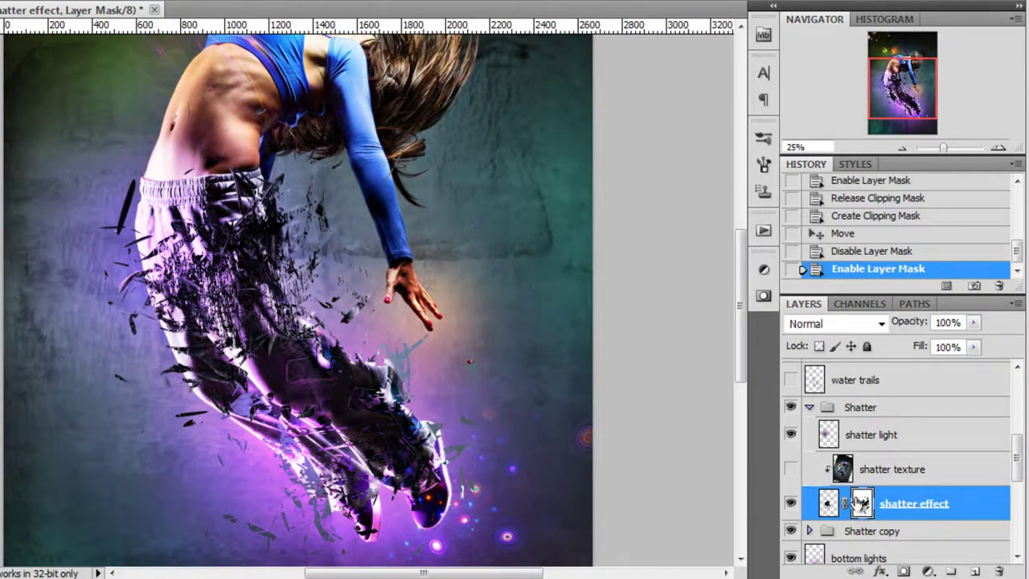
click(893, 469)
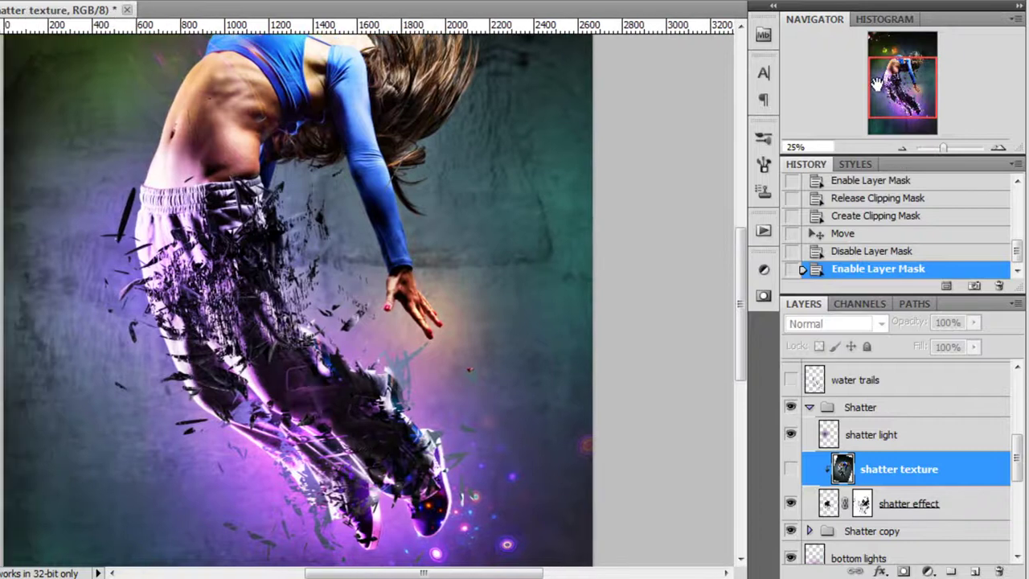
click(862, 505)
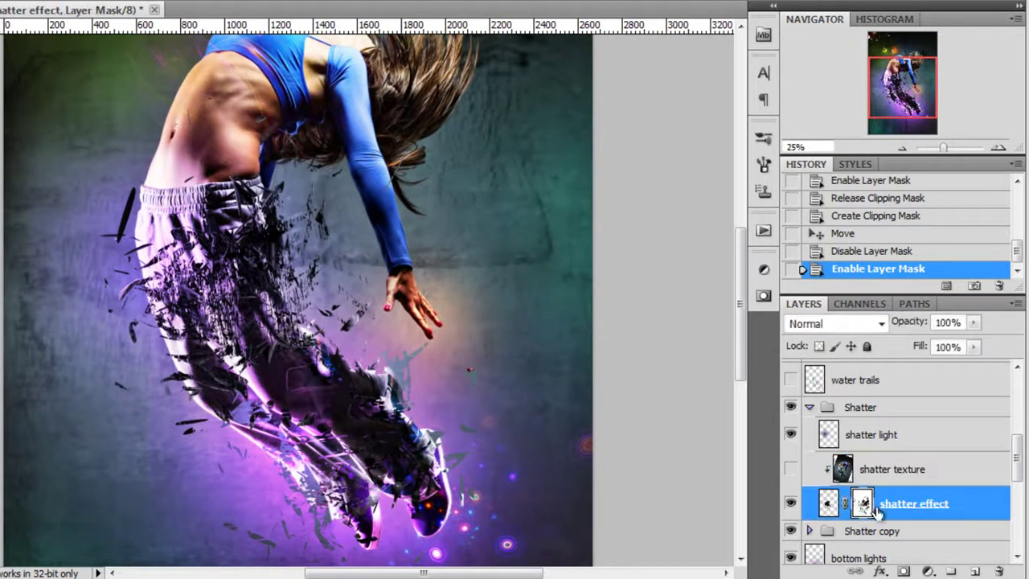
click(790, 470)
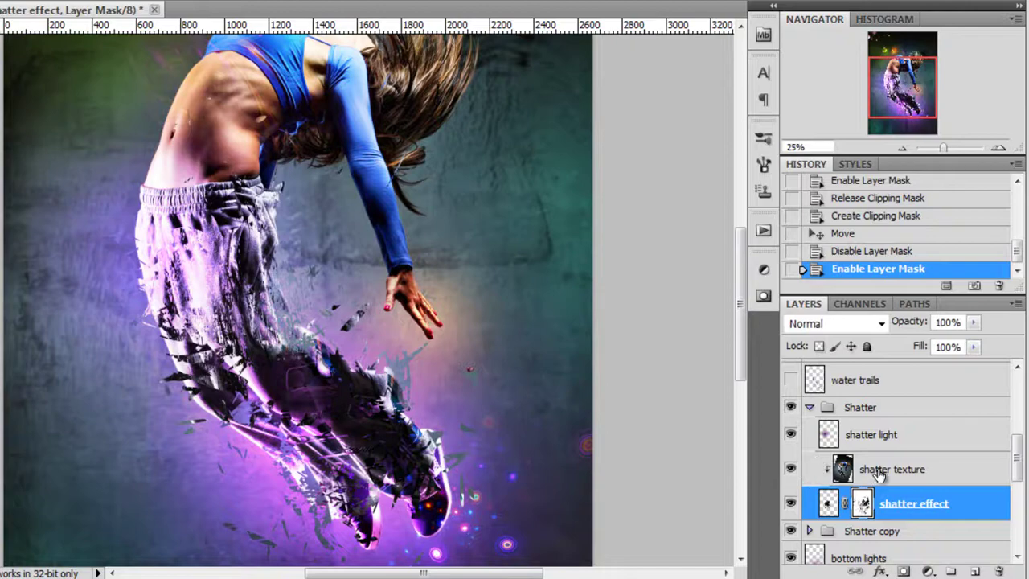
Nudge the clipped shatter texture image within the trouser shards and compare the result with the Shatter group's light layer hidden and shown.
click(884, 472)
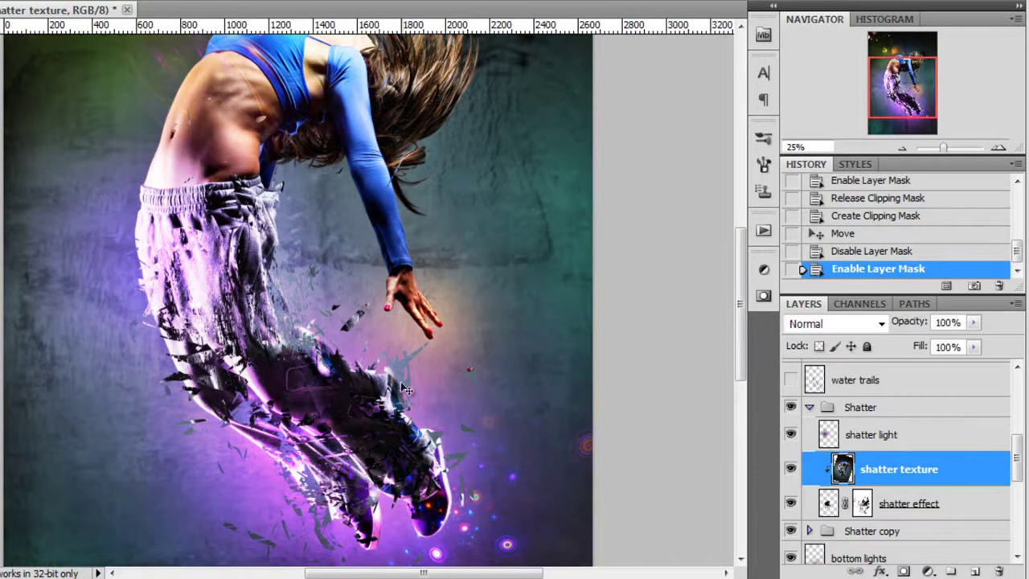
drag(405, 389, 392, 416)
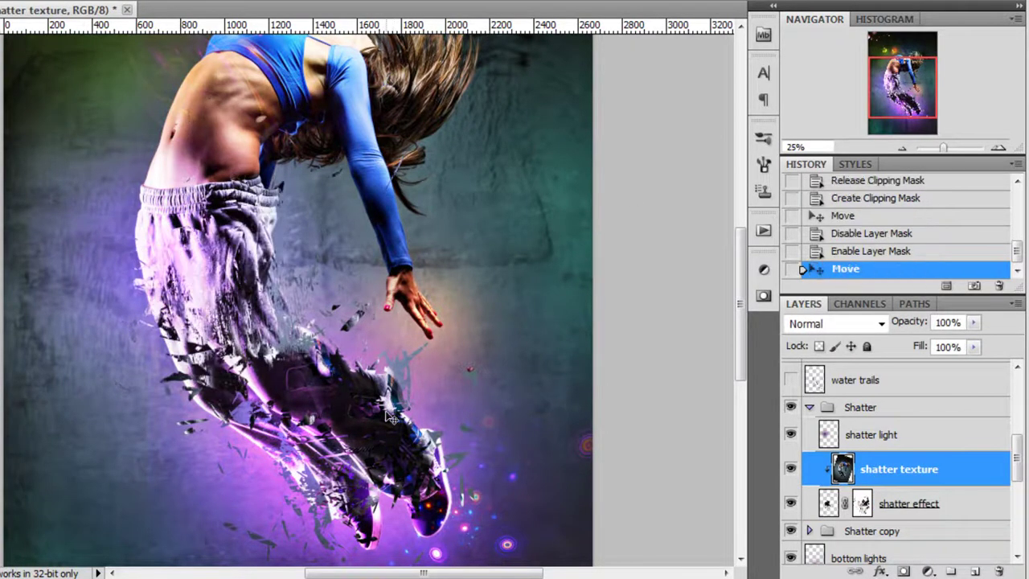
click(791, 438)
click(791, 438)
Shift the hue of the Shatter group's shatter light layer to -34 with Hue/Saturation, comparing the image with and without the change.
click(929, 447)
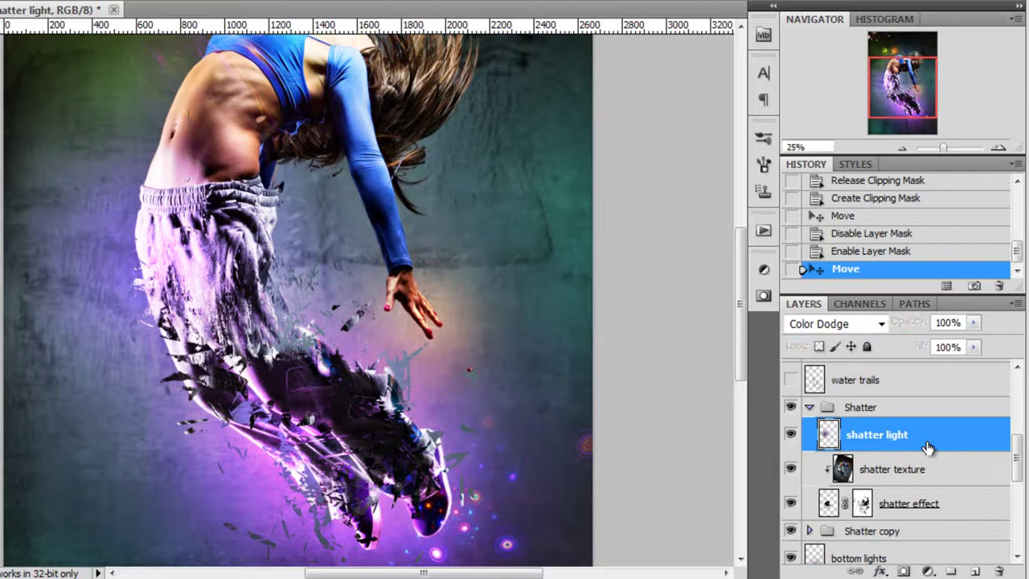
key(ctrl+u)
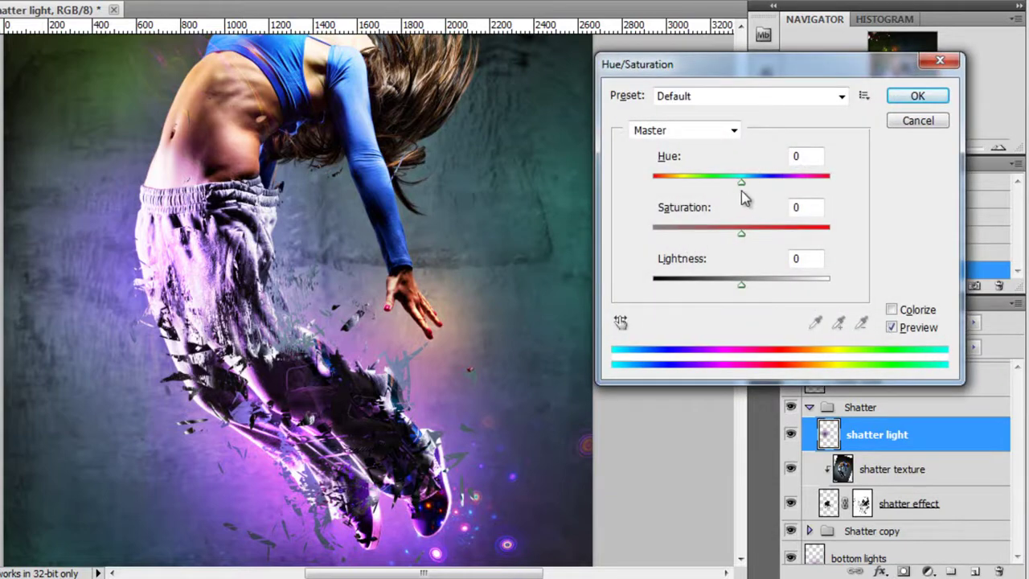
drag(742, 183, 714, 201)
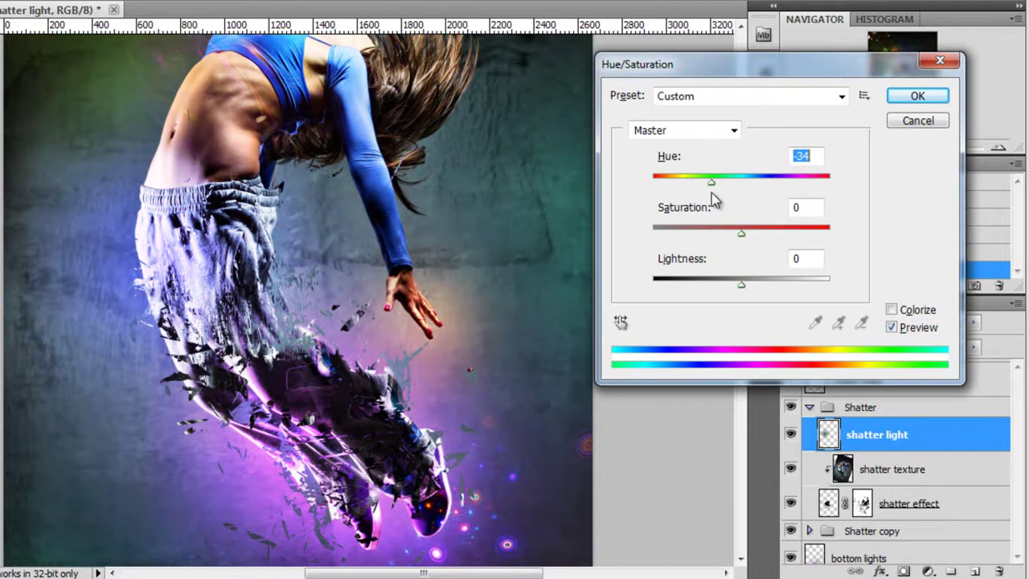
click(891, 328)
click(892, 328)
click(917, 97)
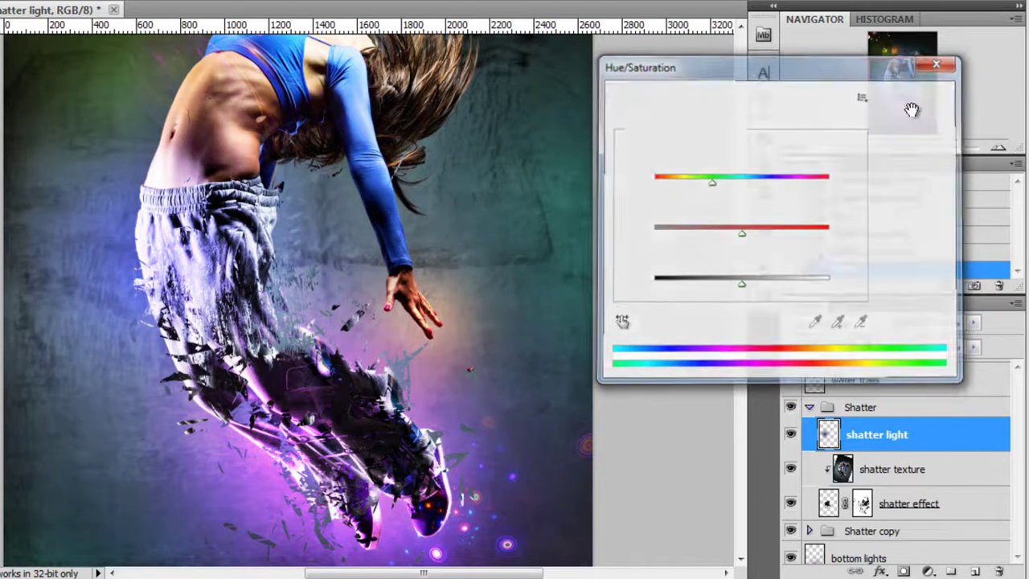
Collapse the Shatter group and make the water trails layer above it visible around the legs.
drag(908, 103, 902, 78)
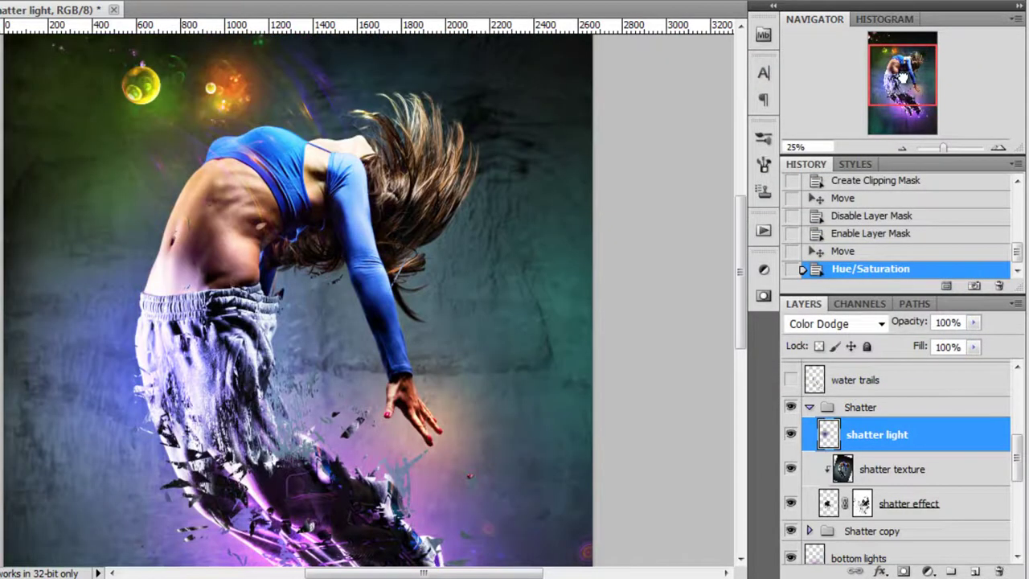
click(807, 408)
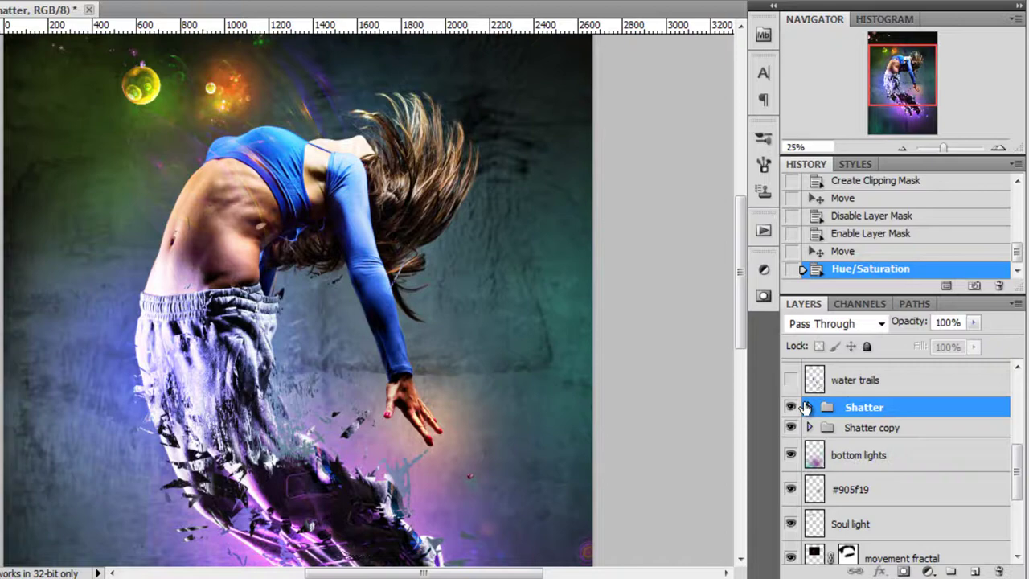
scroll(880, 414, up, 1)
click(892, 402)
click(790, 400)
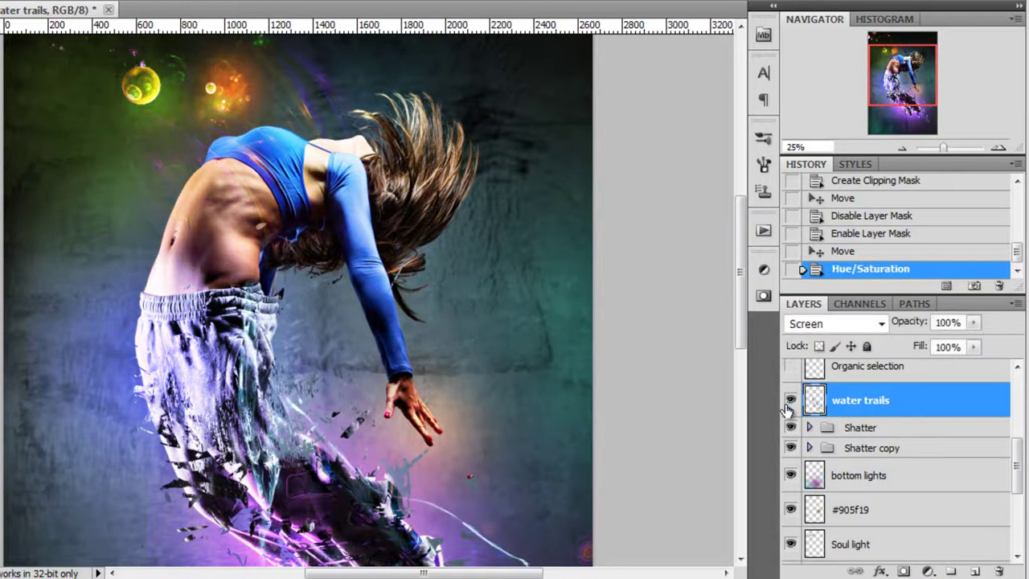
drag(908, 79, 909, 95)
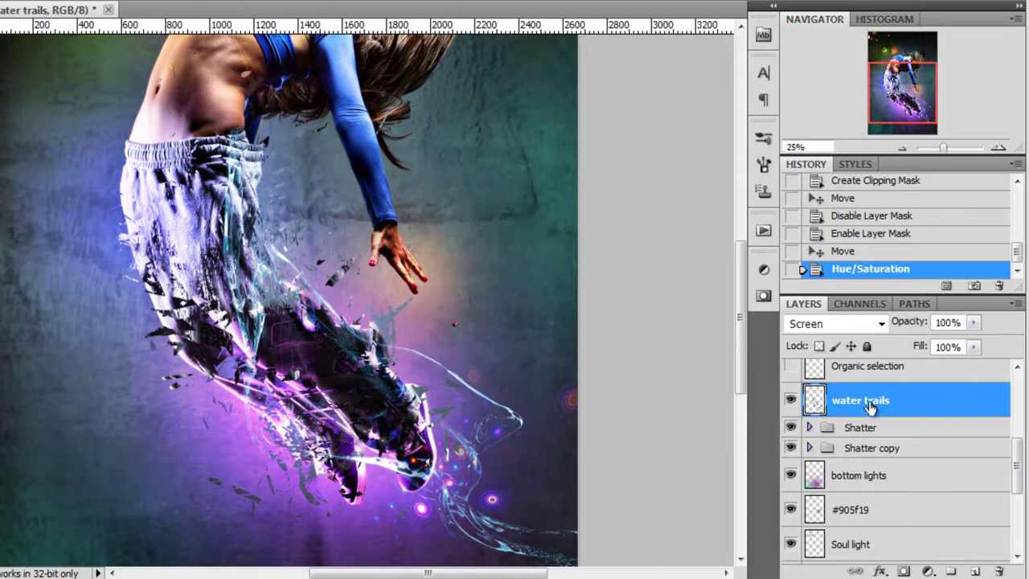
Try the Normal blend mode on the water trails layer, inspect the trails around the legs, and revert to the Hue/Saturation history state.
click(842, 324)
click(811, 0)
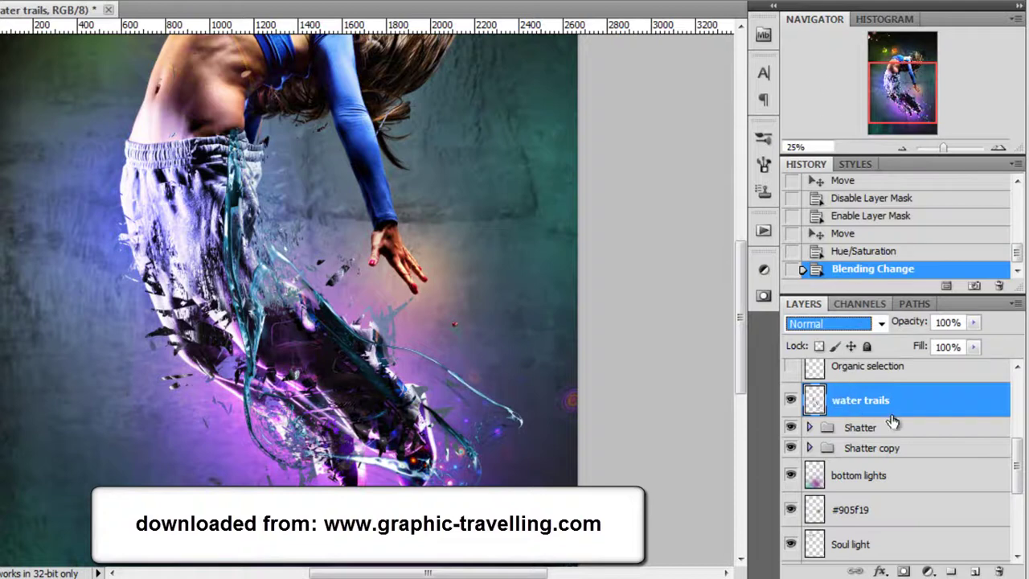
drag(898, 95, 899, 100)
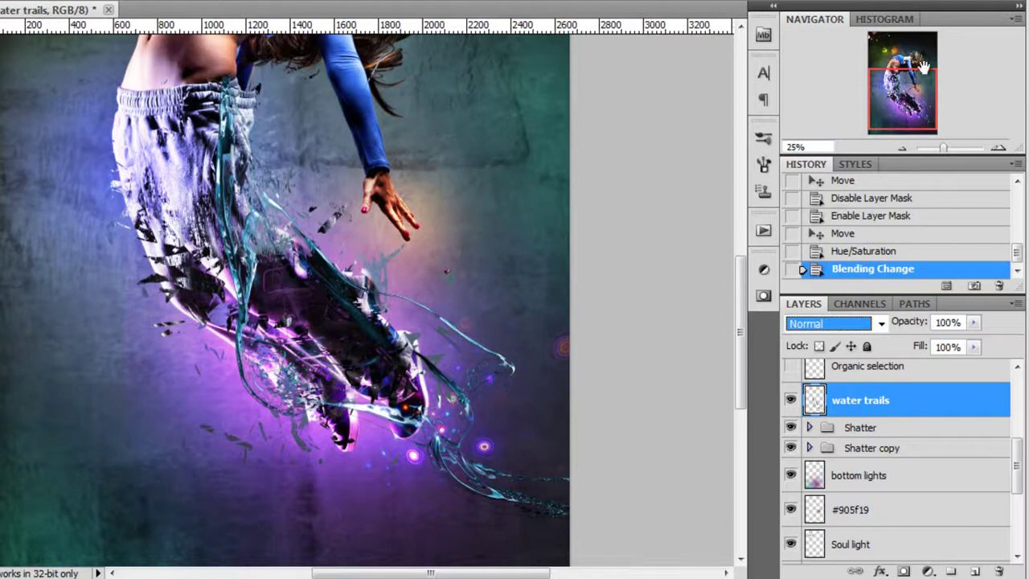
drag(889, 88, 894, 80)
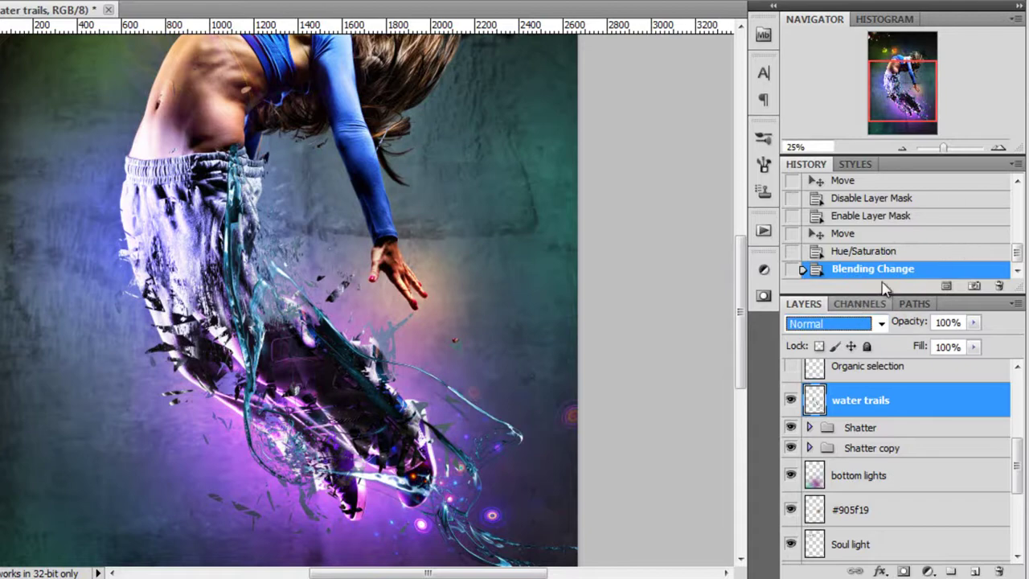
click(868, 251)
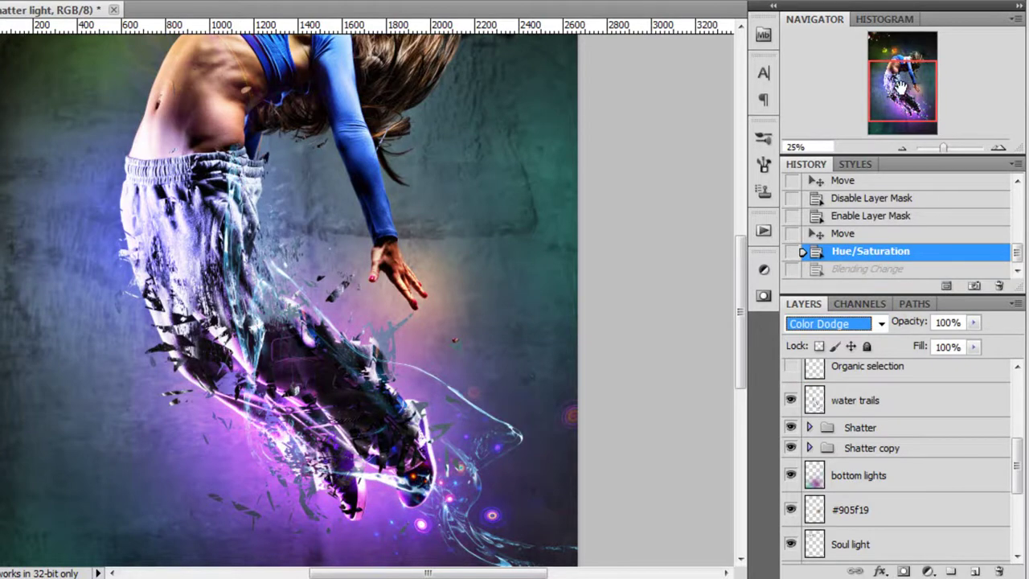
Show the Organic selection layer, compare the image with it hidden and visible, and set its blend mode to Normal.
drag(901, 87, 898, 80)
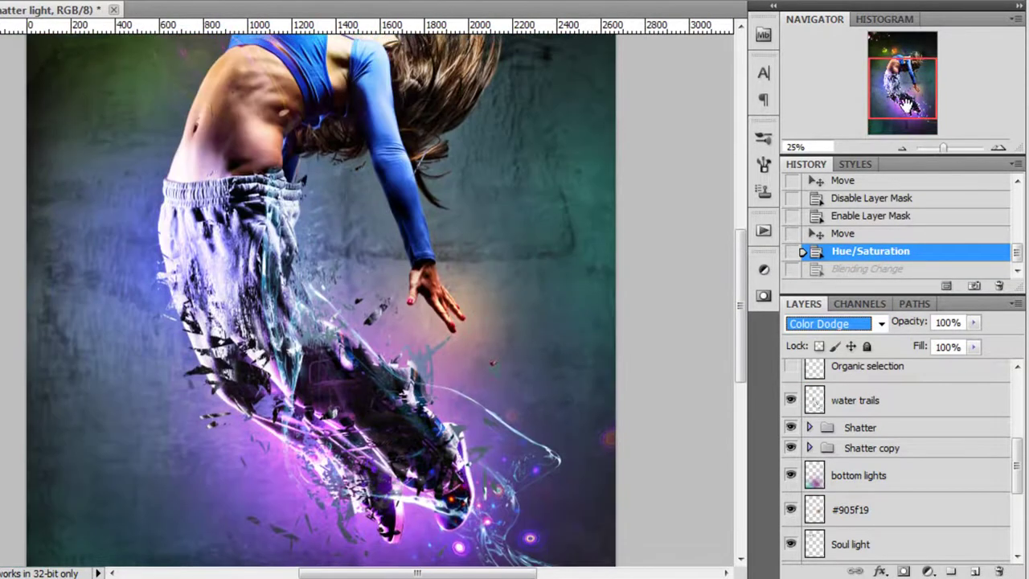
scroll(941, 443, up, 2)
click(886, 420)
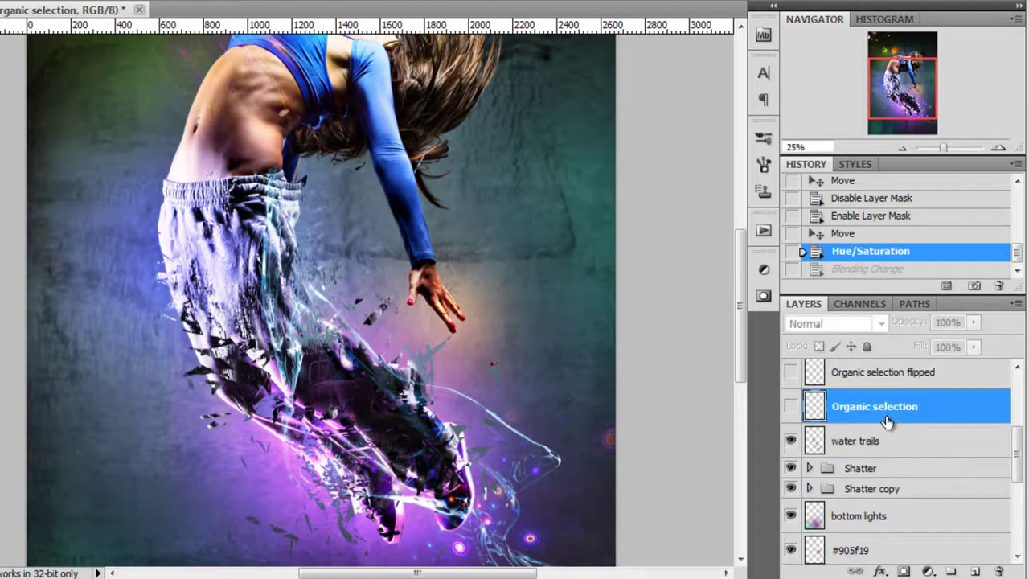
click(791, 408)
click(791, 408)
click(791, 408)
click(839, 324)
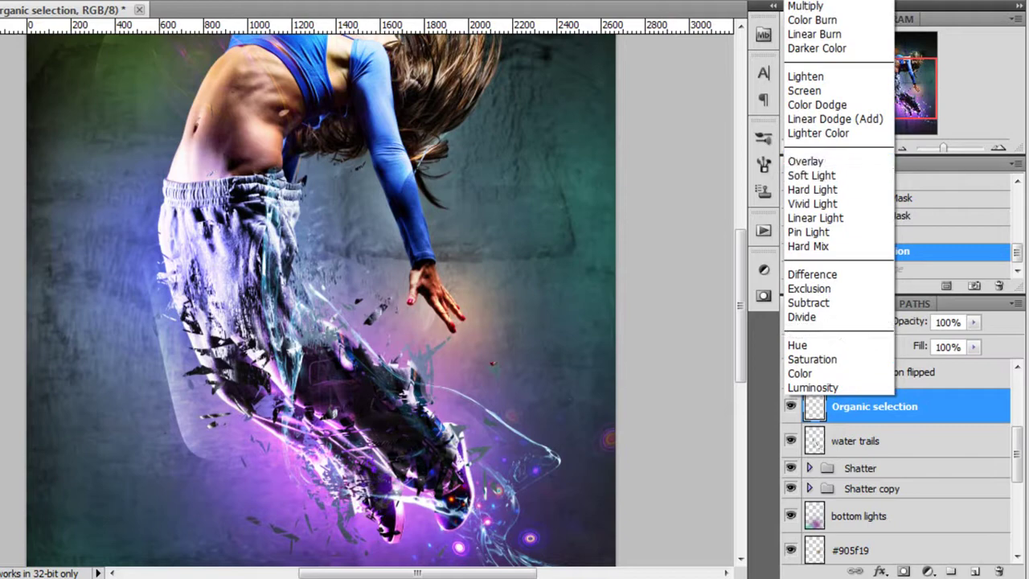
click(884, 16)
Begin a Pen tool work path in Paths mode, curving from above the dancer's shoulders over her hair and down to her forearm.
drag(896, 90, 890, 64)
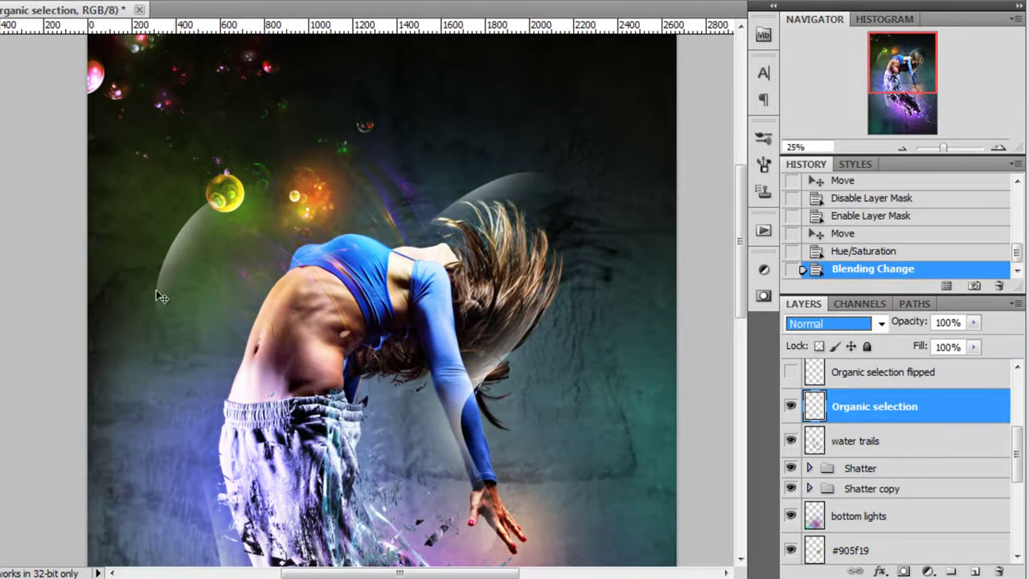
drag(915, 52, 909, 53)
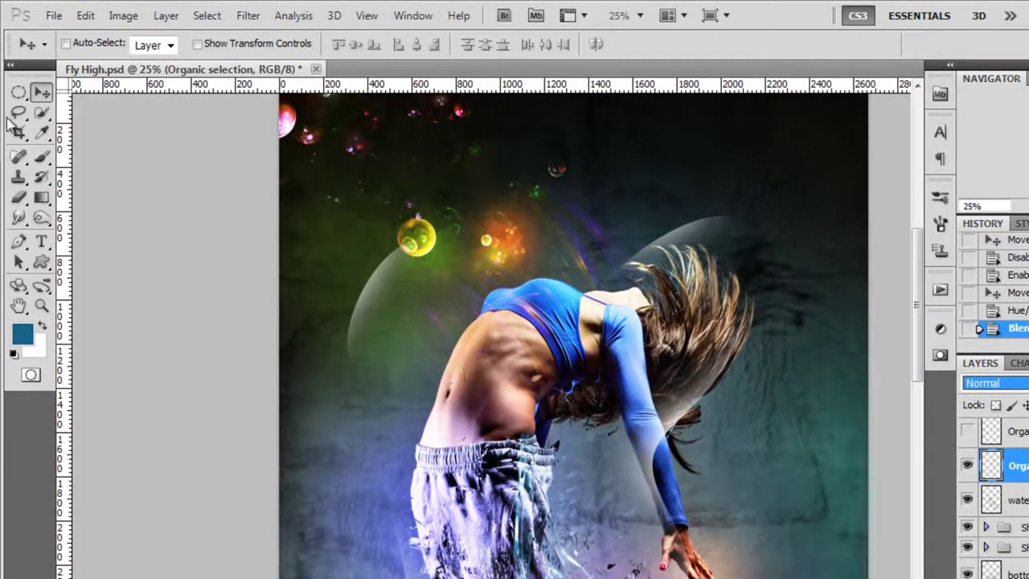
click(20, 245)
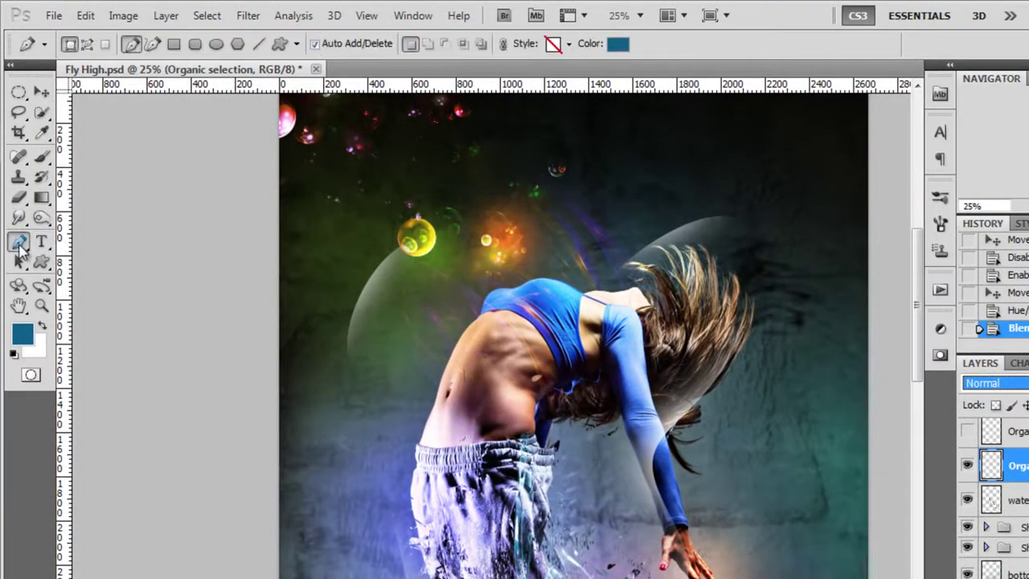
click(88, 45)
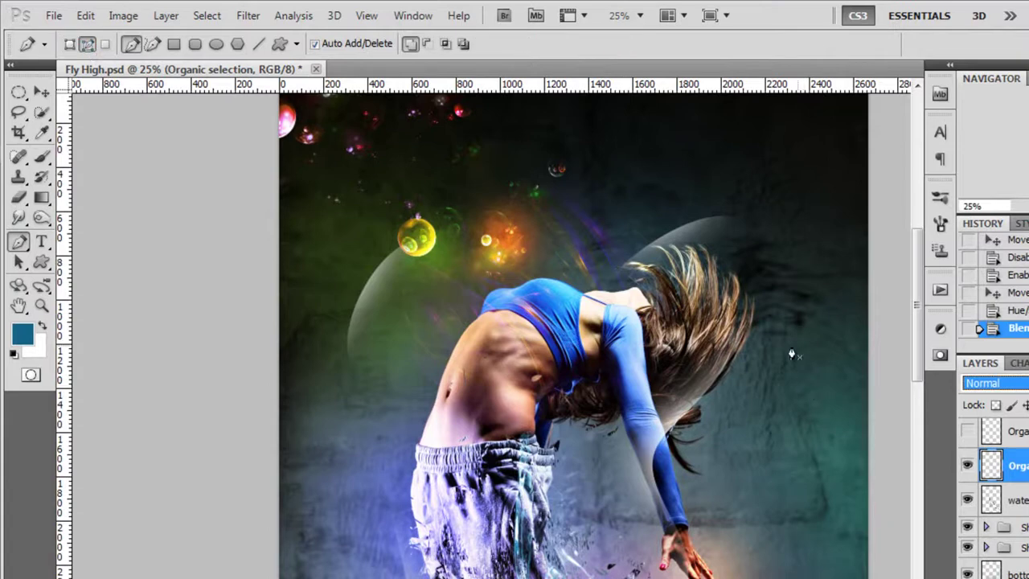
drag(603, 262, 651, 225)
drag(759, 232, 776, 279)
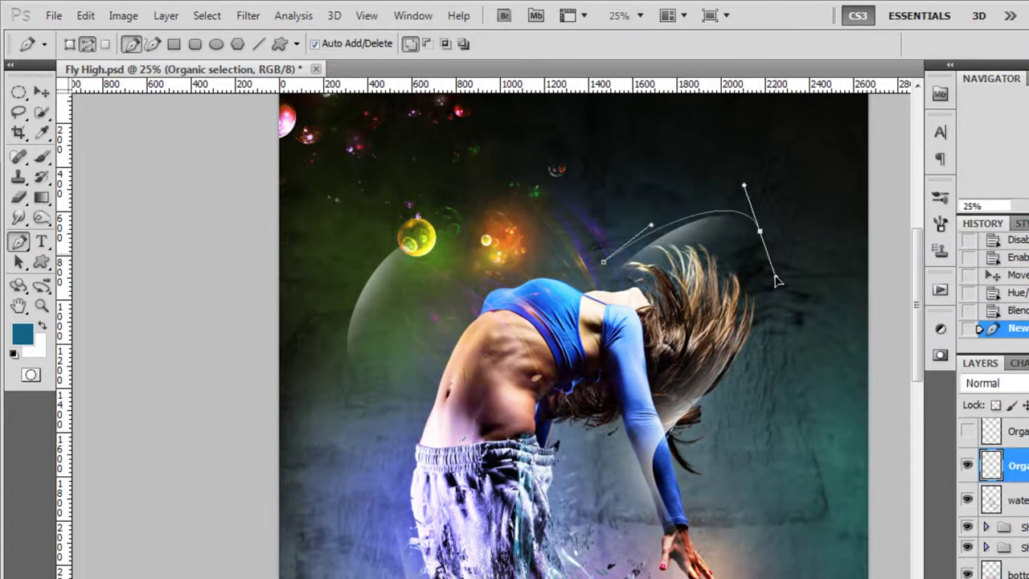
drag(667, 454, 662, 520)
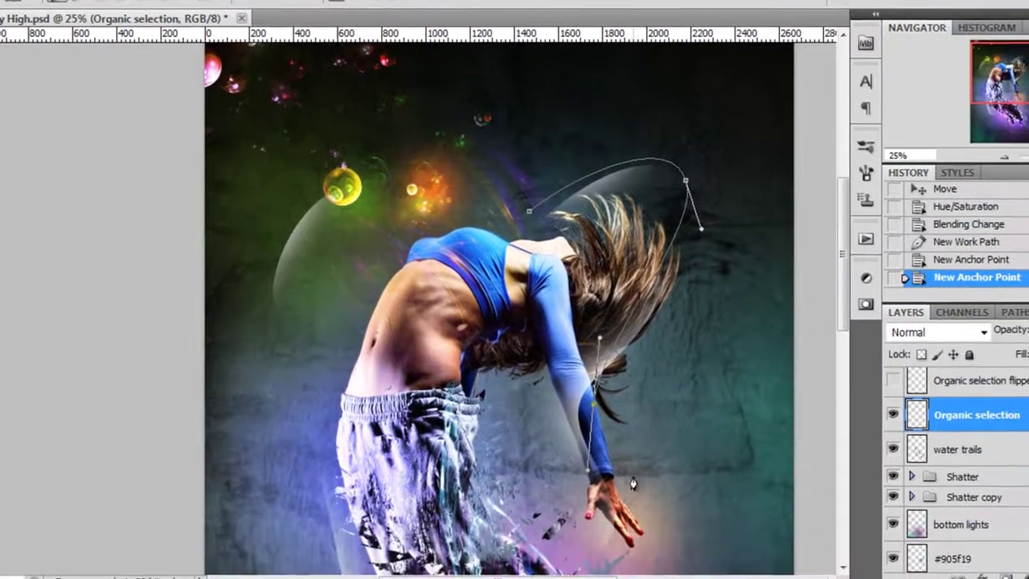
Continue the curved path past the hand, across the legs and up behind the dancer's back, and close it at its starting point.
scroll(652, 361, down, 3)
drag(616, 404, 633, 383)
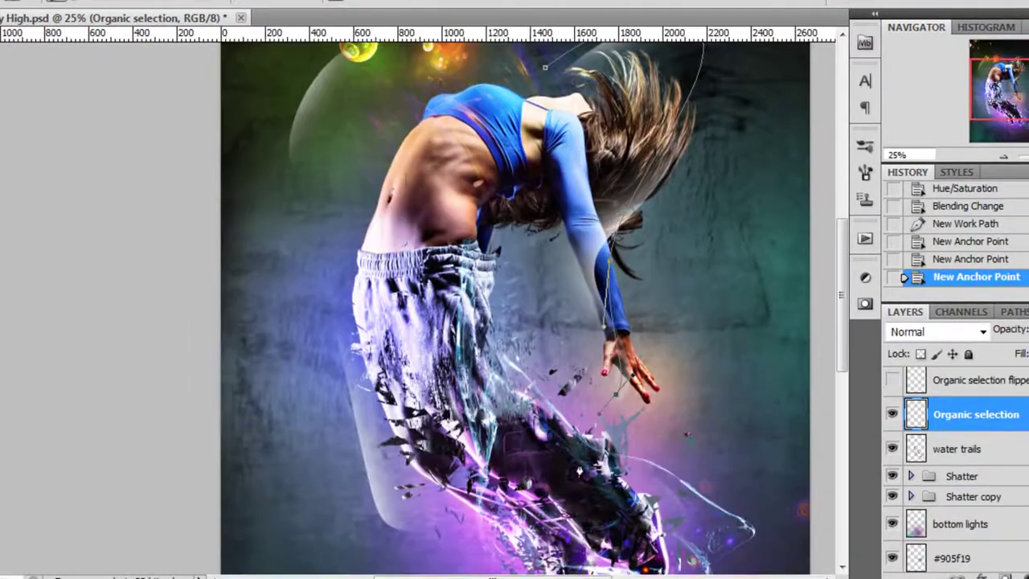
click(428, 549)
drag(310, 200, 333, 338)
scroll(397, 227, up, 4)
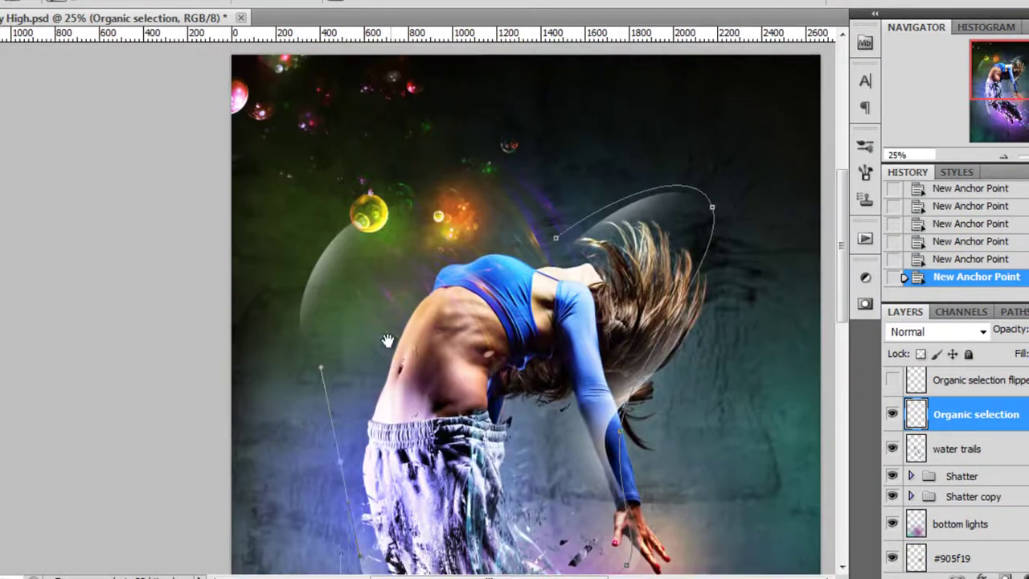
drag(397, 227, 435, 217)
drag(516, 199, 548, 227)
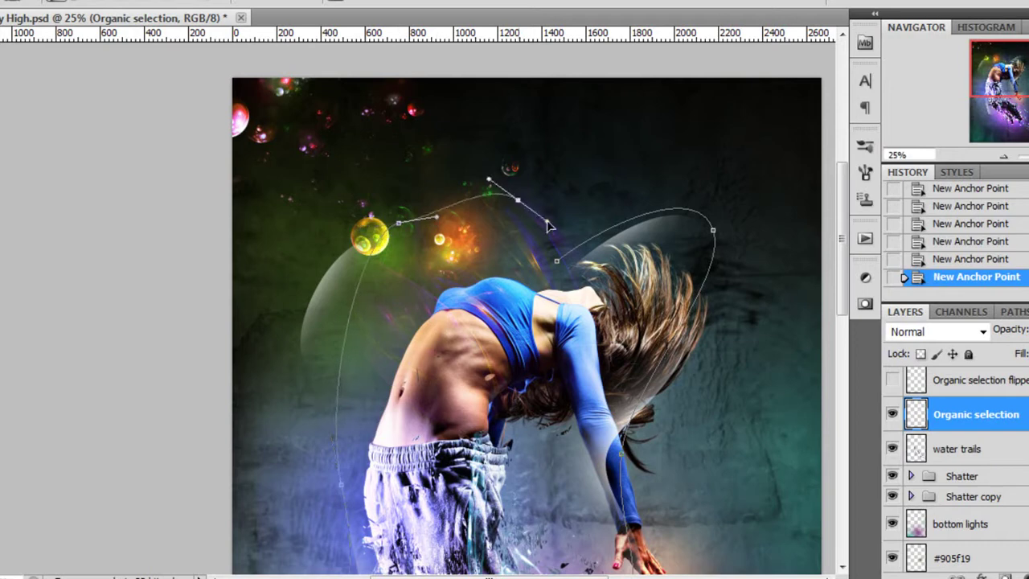
click(557, 266)
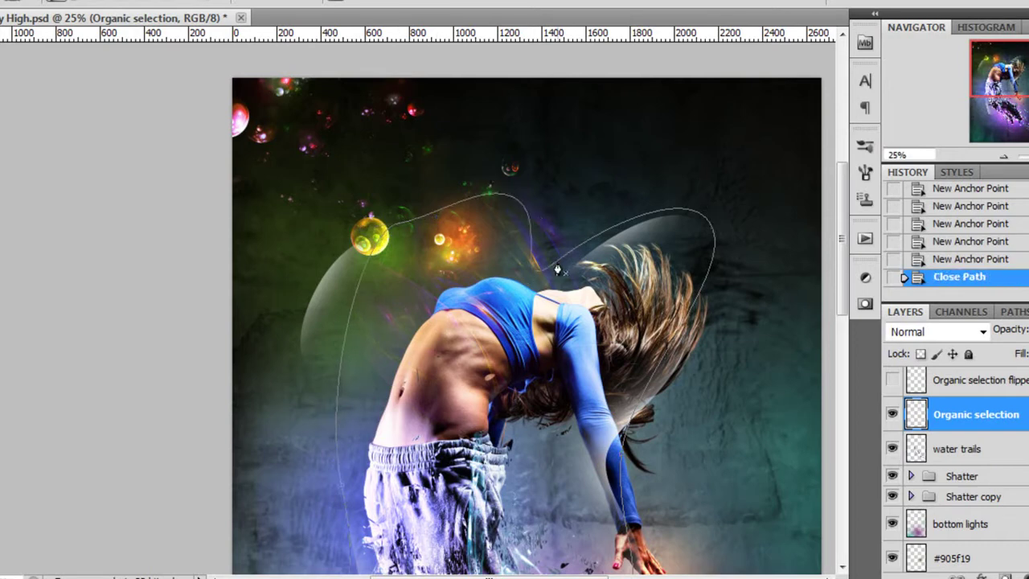
Convert the closed path into a new anti-aliased selection with a feather radius of 0 pixels.
right_click(604, 250)
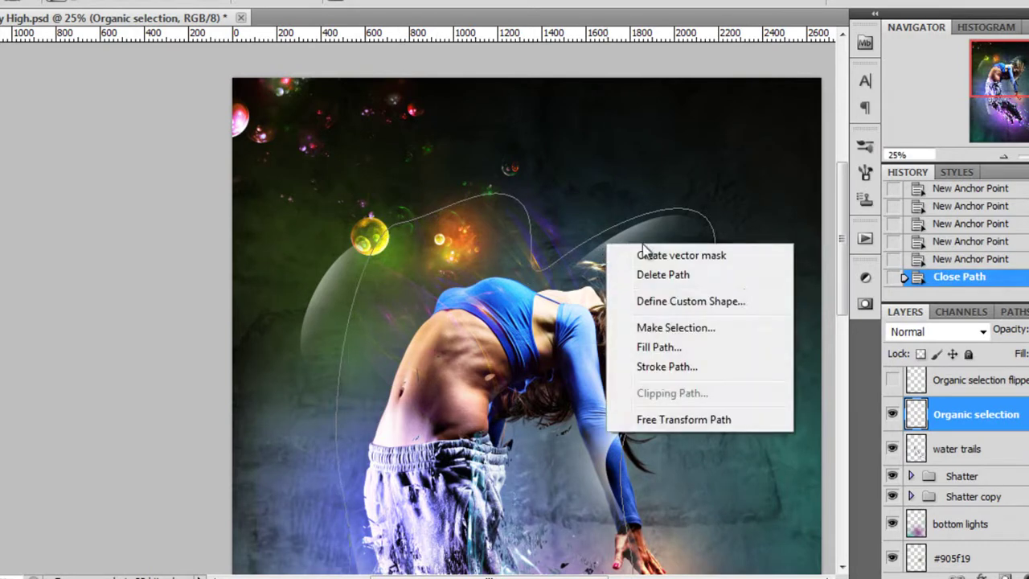
click(710, 332)
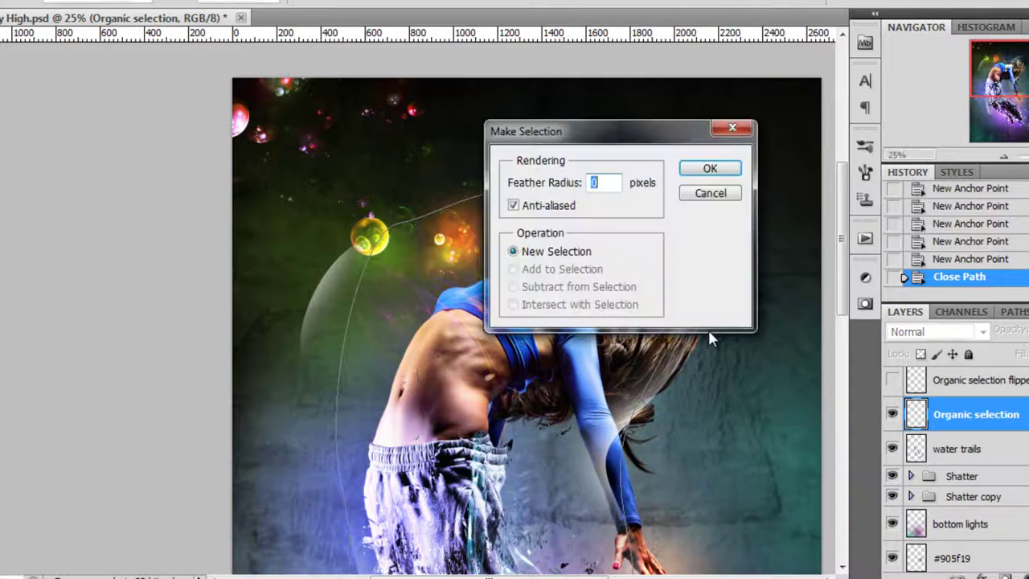
click(711, 168)
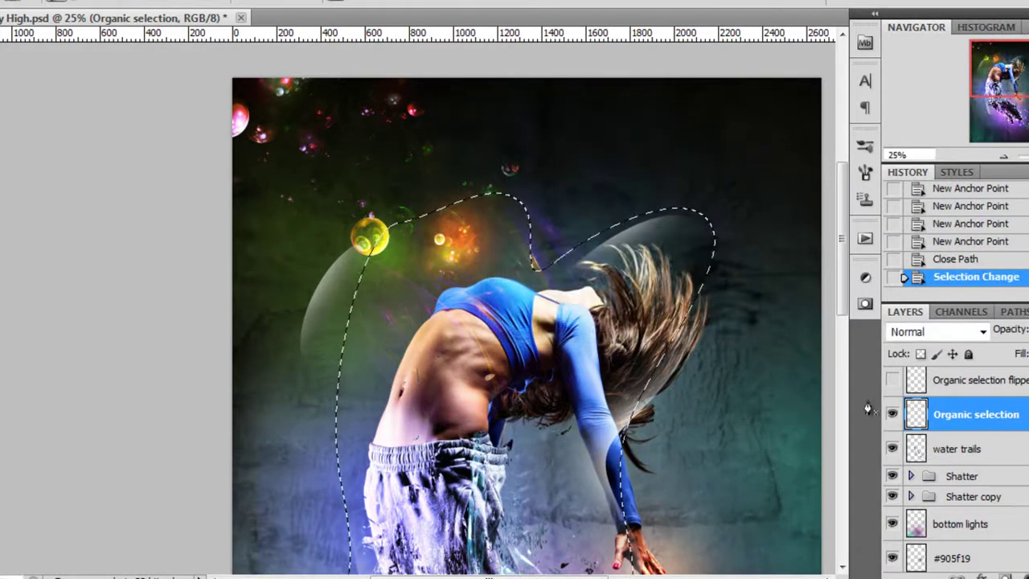
Switch to the Brush tool and set a soft round brush of about 400 px with 0% hardness.
key(b)
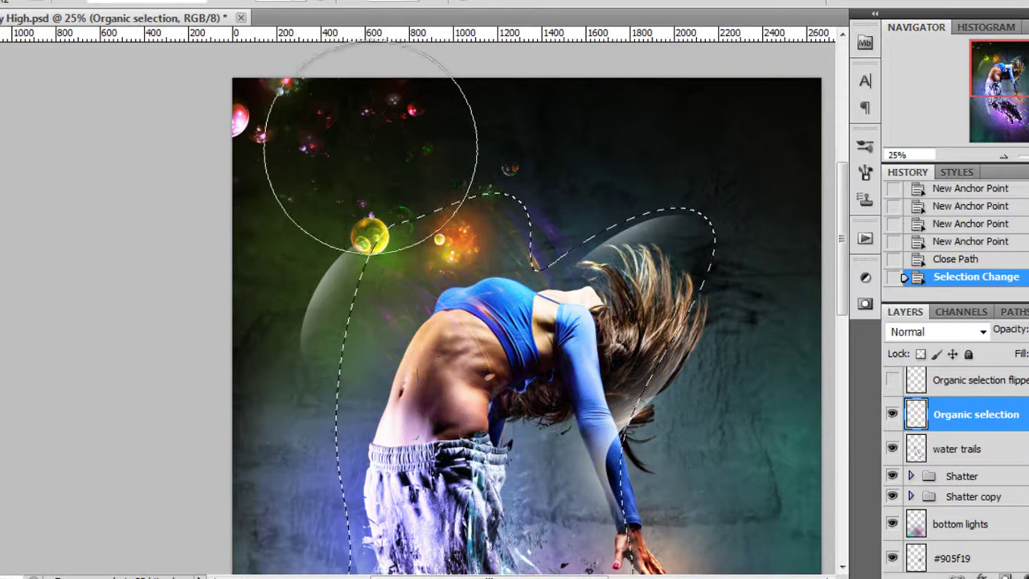
right_click(372, 156)
drag(559, 190, 540, 197)
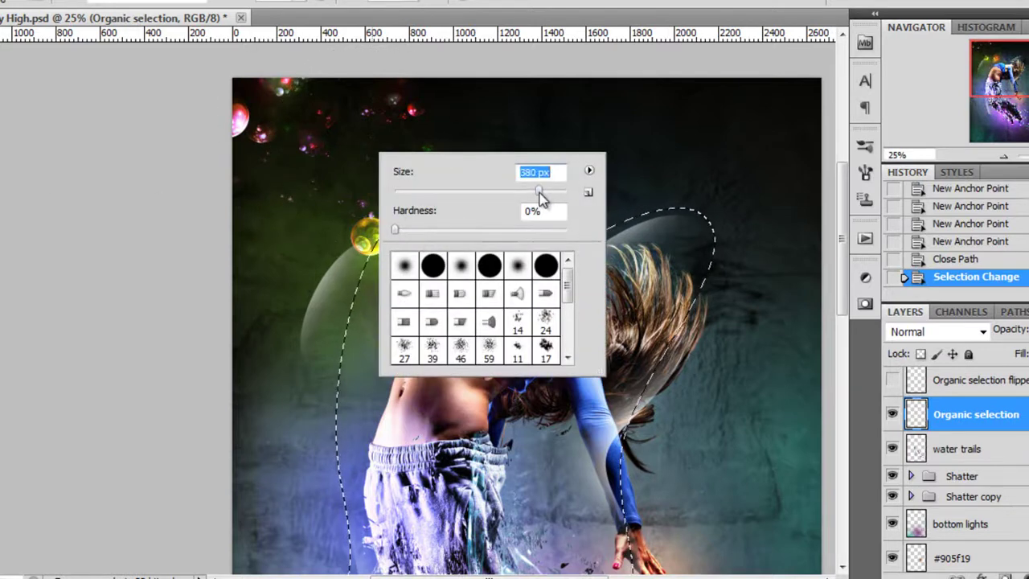
key(Return)
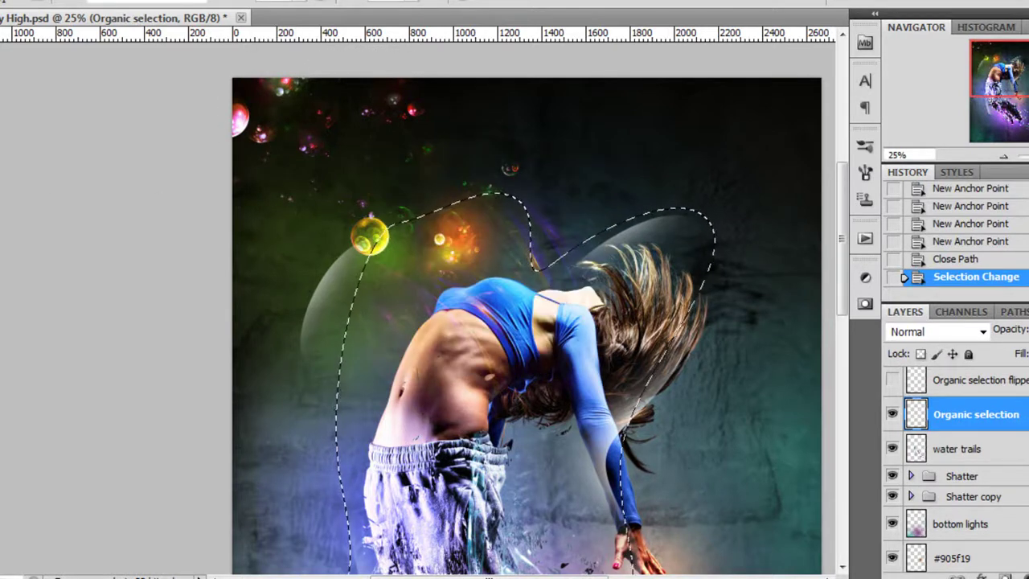
right_click(554, 111)
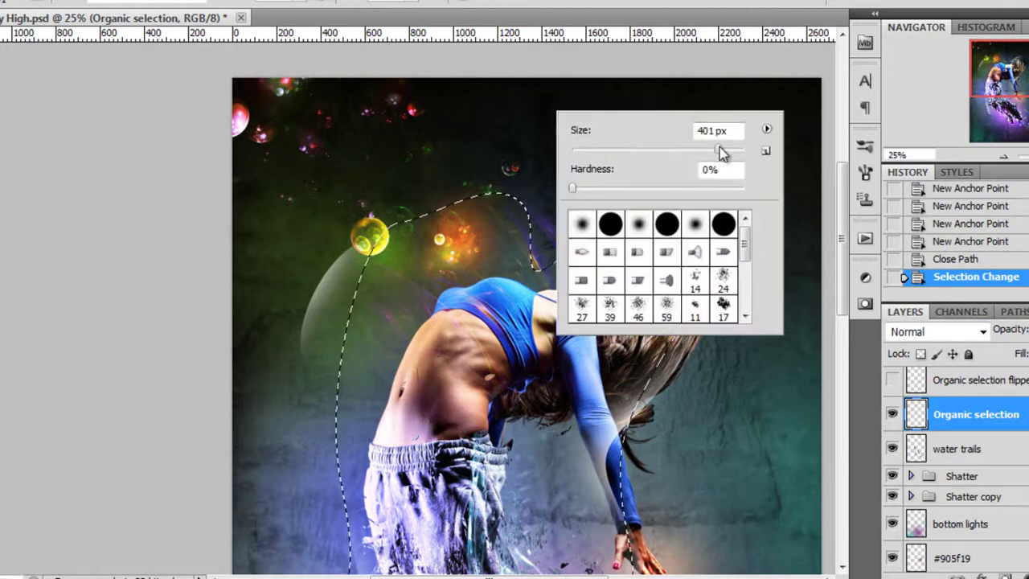
drag(718, 149, 727, 149)
key(Return)
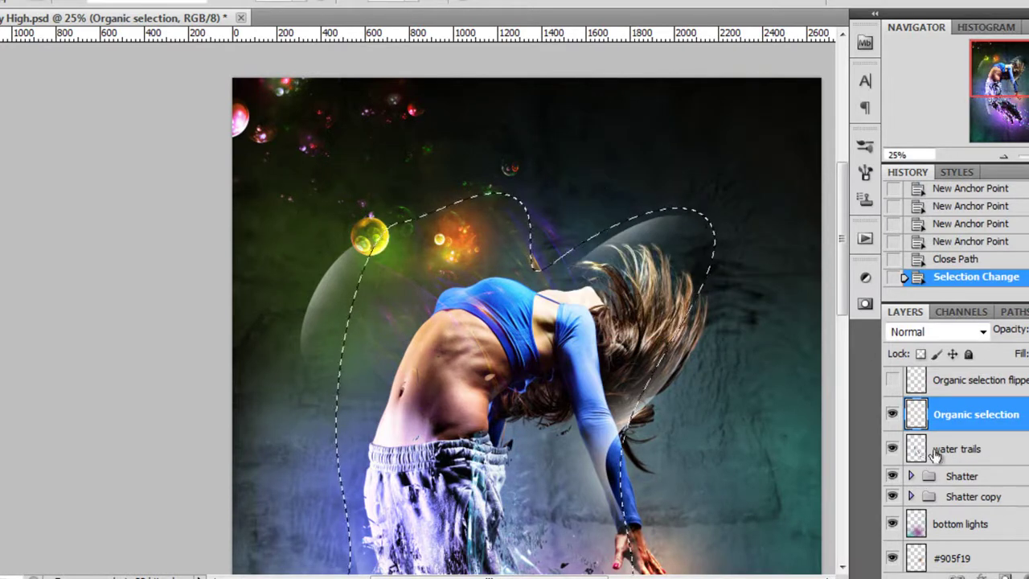
Create a new layer, hide the Organic selection layer, and brush soft white along the inside of the selection's upper edges.
key(ctrl+shift+alt+n)
click(891, 448)
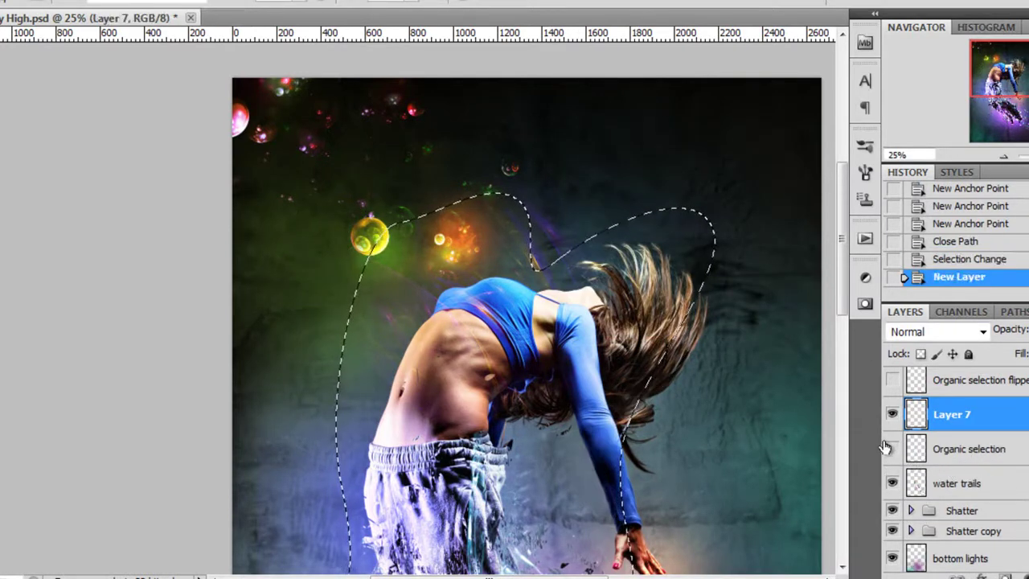
mouse_move(679, 153)
mouse_down()
mouse_move(553, 202)
mouse_move(533, 152)
mouse_up()
mouse_move(333, 172)
mouse_down()
mouse_move(291, 237)
mouse_move(283, 437)
mouse_move(306, 234)
mouse_up()
click(306, 234)
Brush soft white along the selection's edges beside the arm and legs, and remove the selection.
drag(994, 82, 1016, 139)
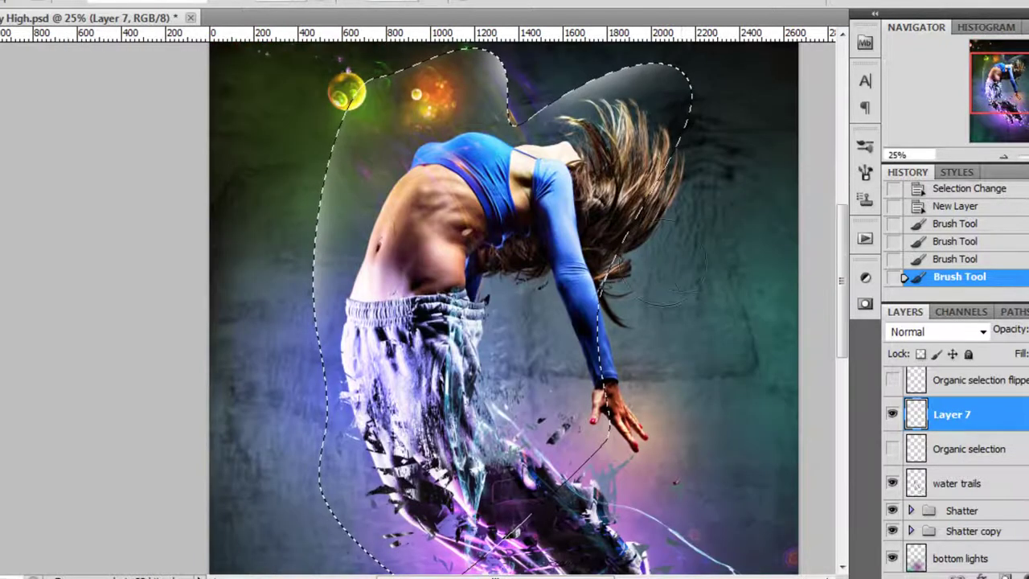
click(647, 454)
drag(611, 450, 647, 305)
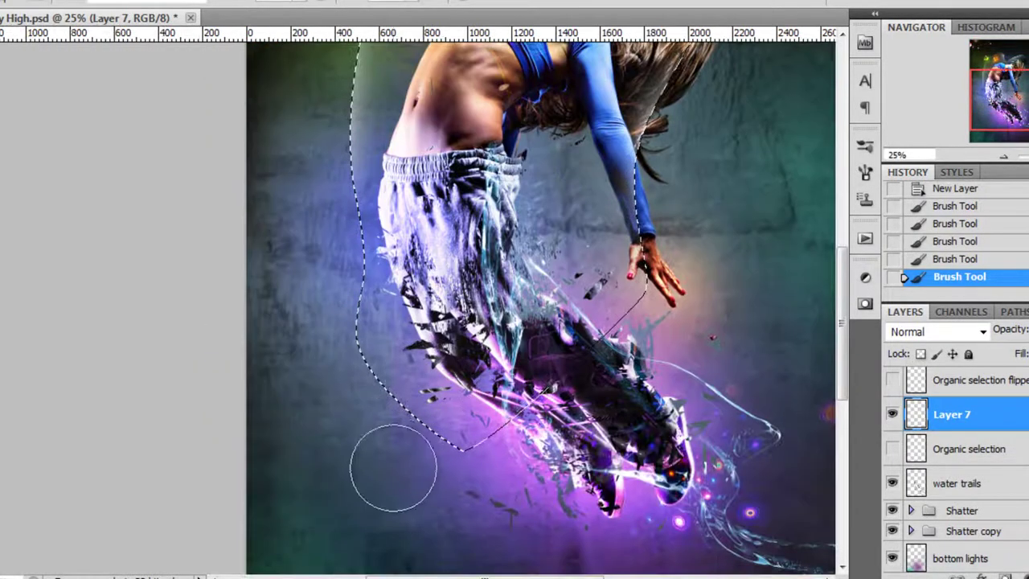
click(255, 260)
scroll(256, 260, up, 3)
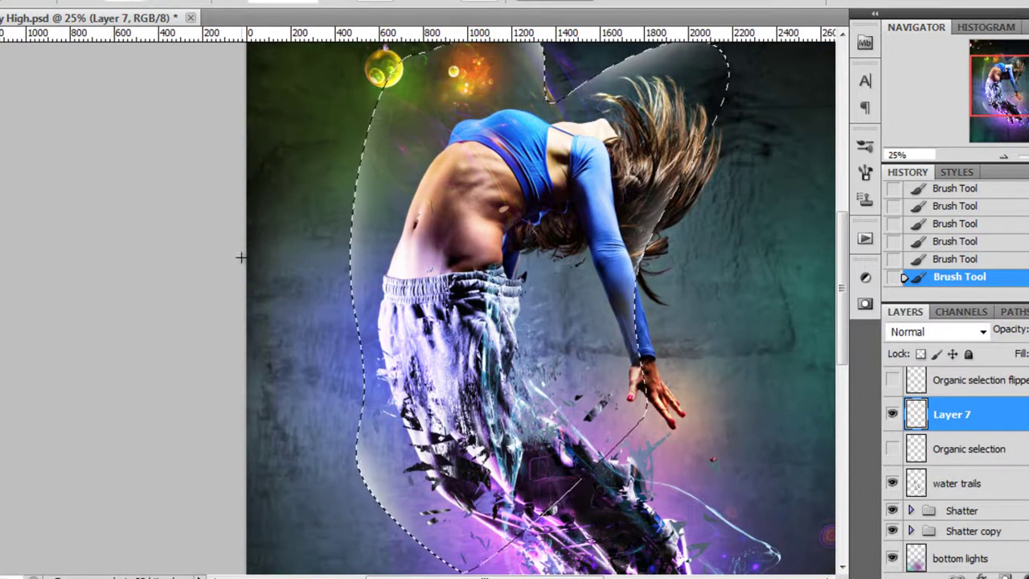
key(ctrl+d)
drag(1001, 96, 1003, 77)
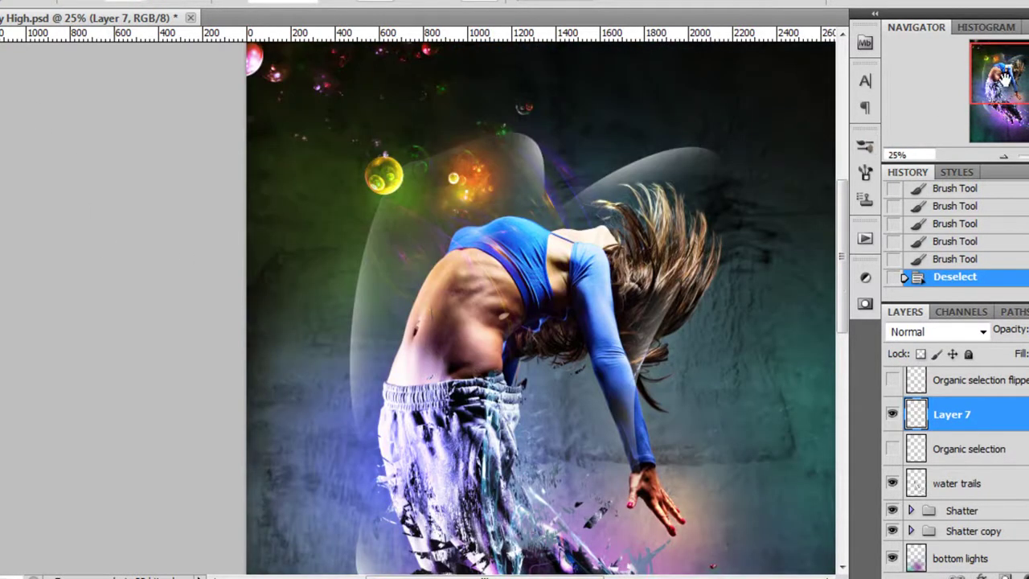
Hide the freshly painted layer, show the Organic selection layer again, and delete the painted layer.
click(892, 415)
click(892, 449)
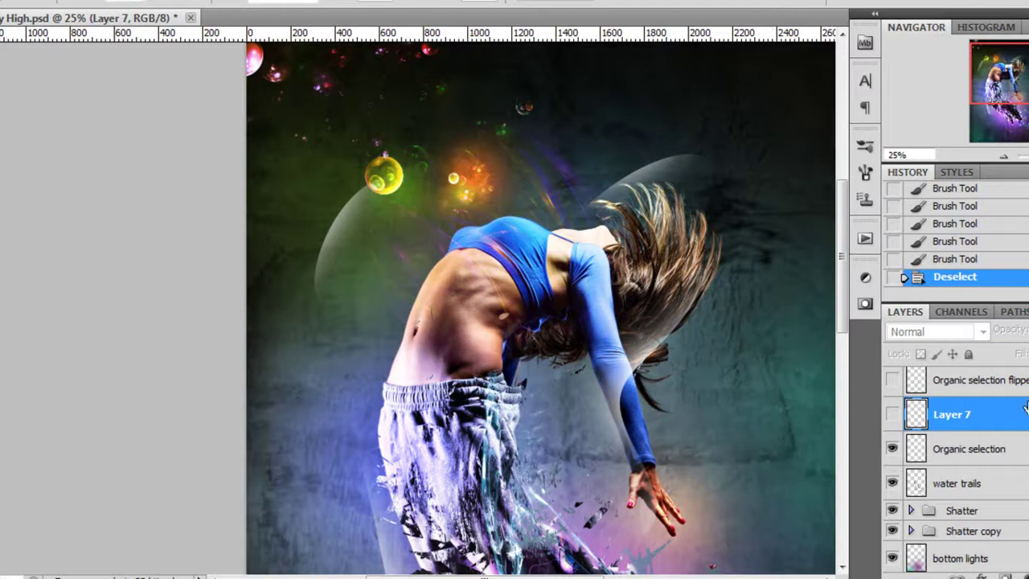
key(Delete)
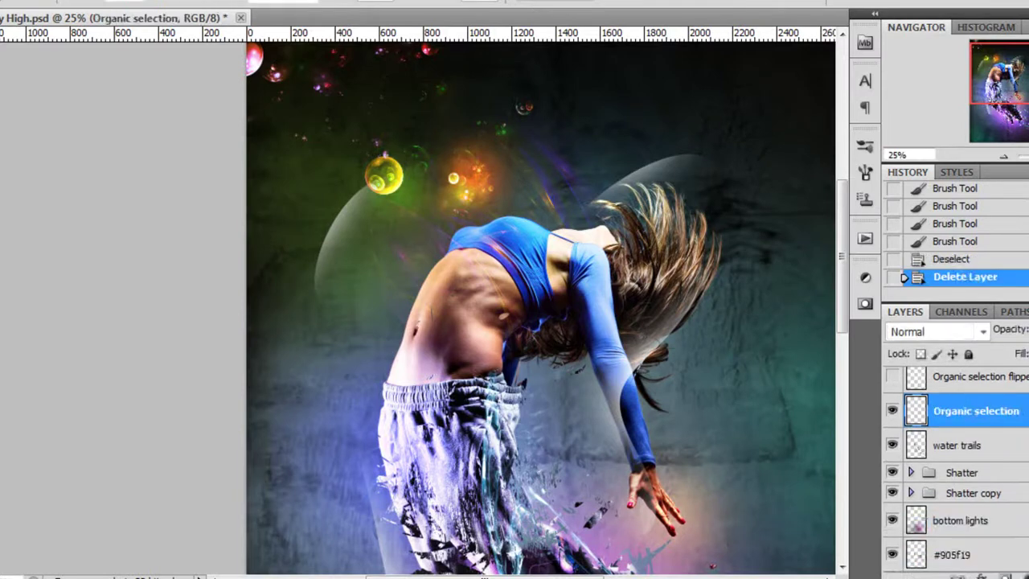
Show the Organic selection flipped layer and set the Organic selection layer's blend mode to Overlay.
click(956, 396)
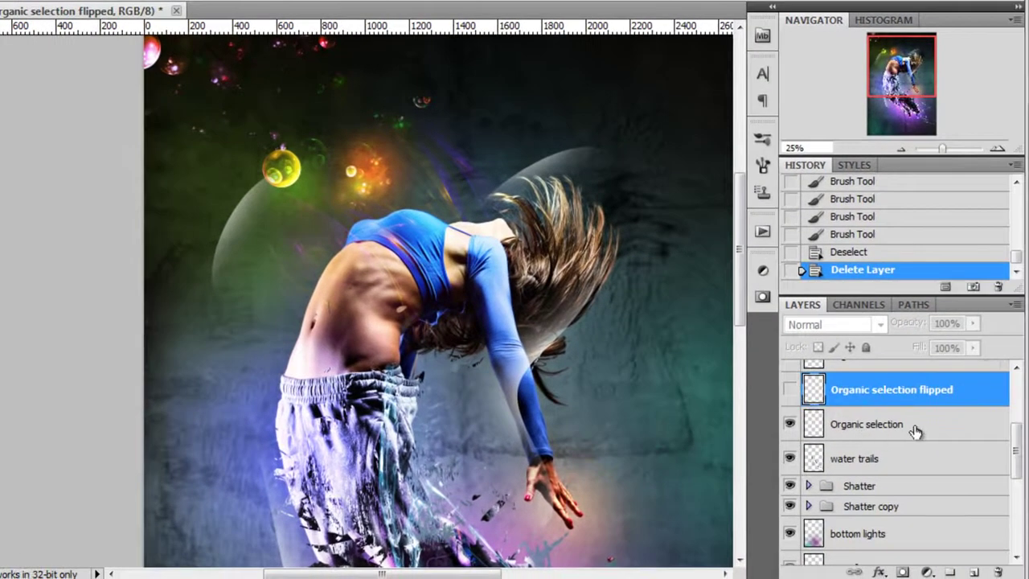
click(790, 390)
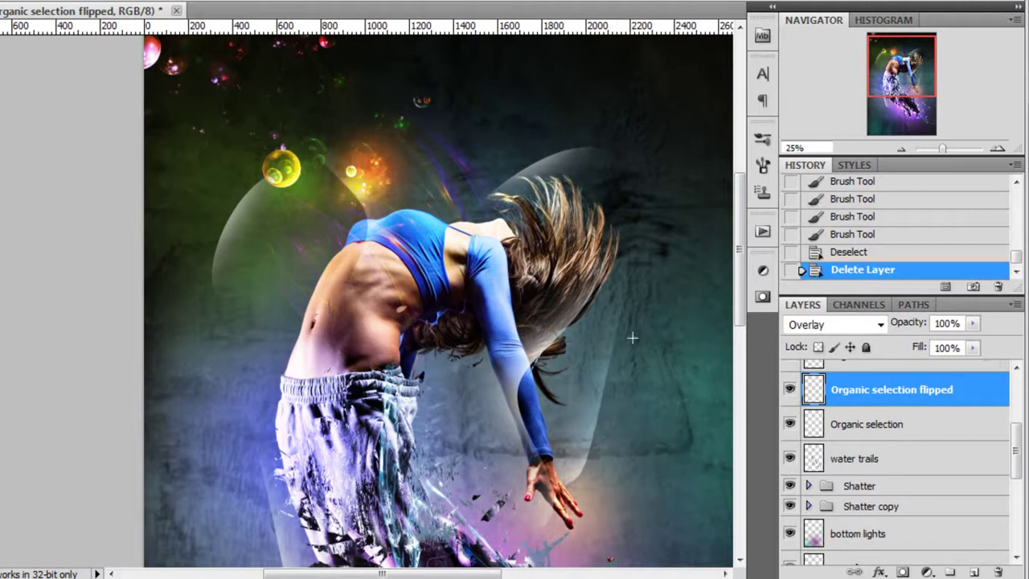
click(846, 426)
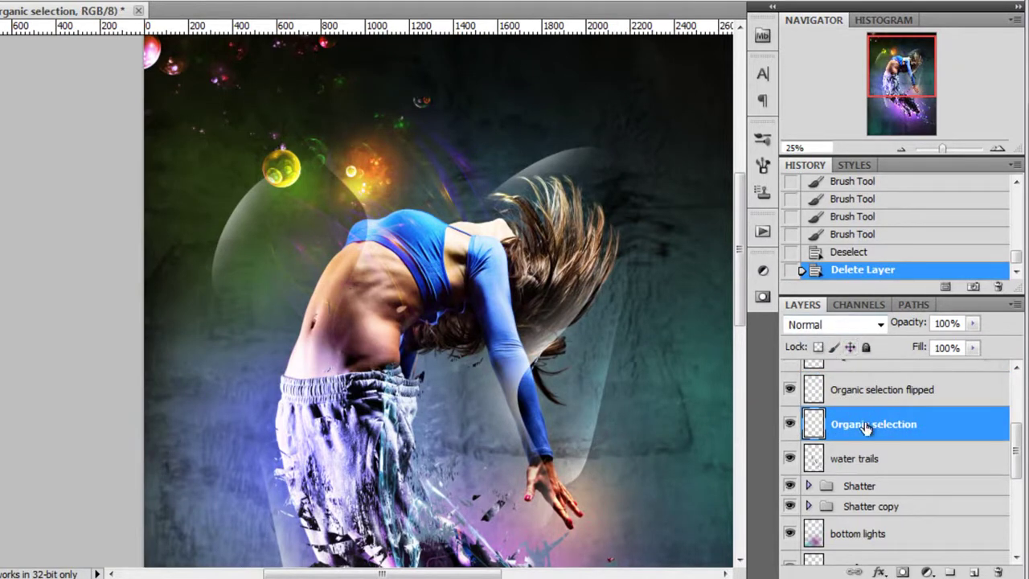
click(836, 325)
click(819, 163)
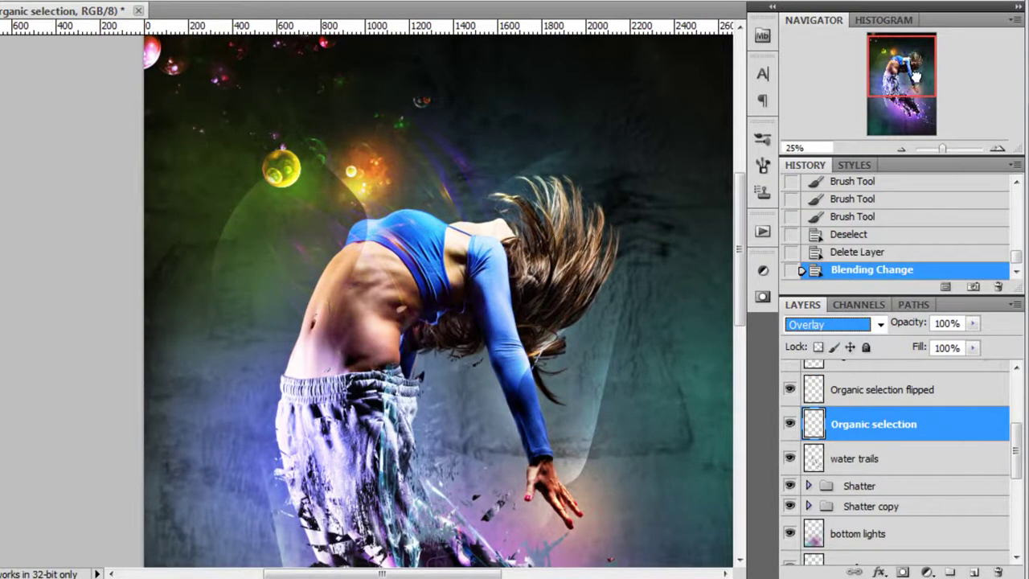
Compare the Organic selection layer in a neighbouring blend mode and return it to Overlay.
drag(914, 76, 914, 73)
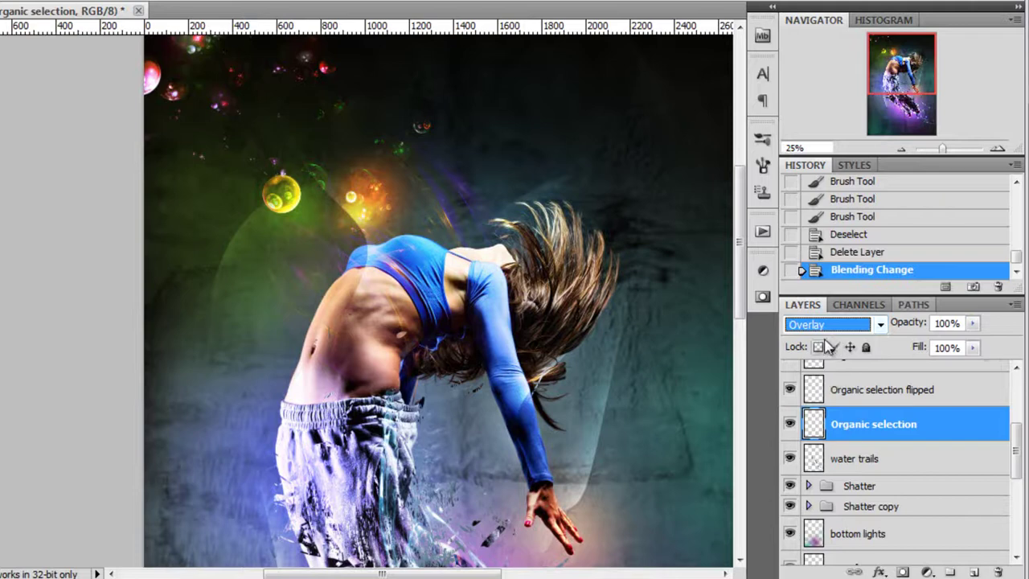
scroll(832, 330, down, 1)
scroll(832, 329, up, 1)
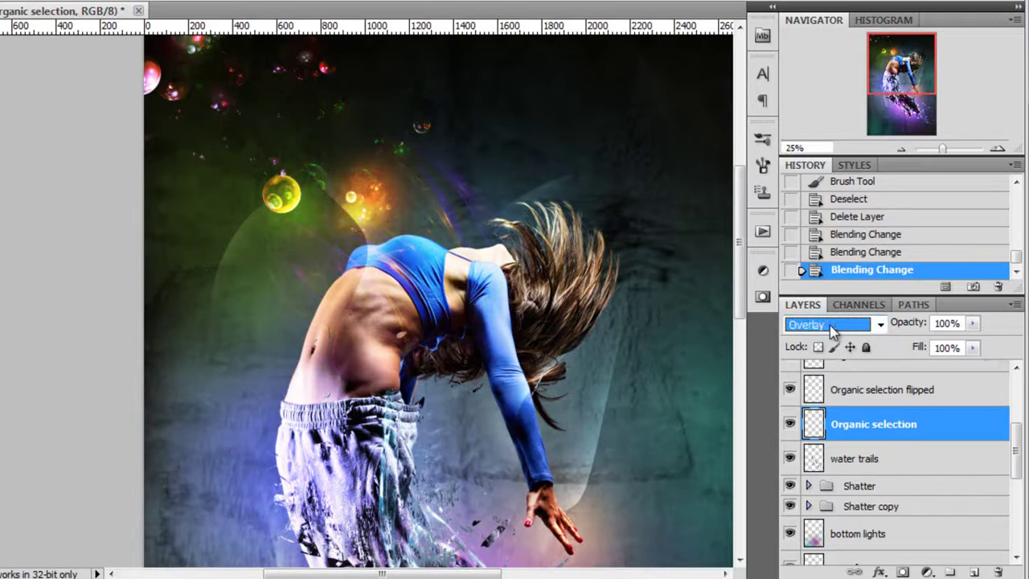
scroll(833, 330, down, 1)
scroll(833, 330, up, 1)
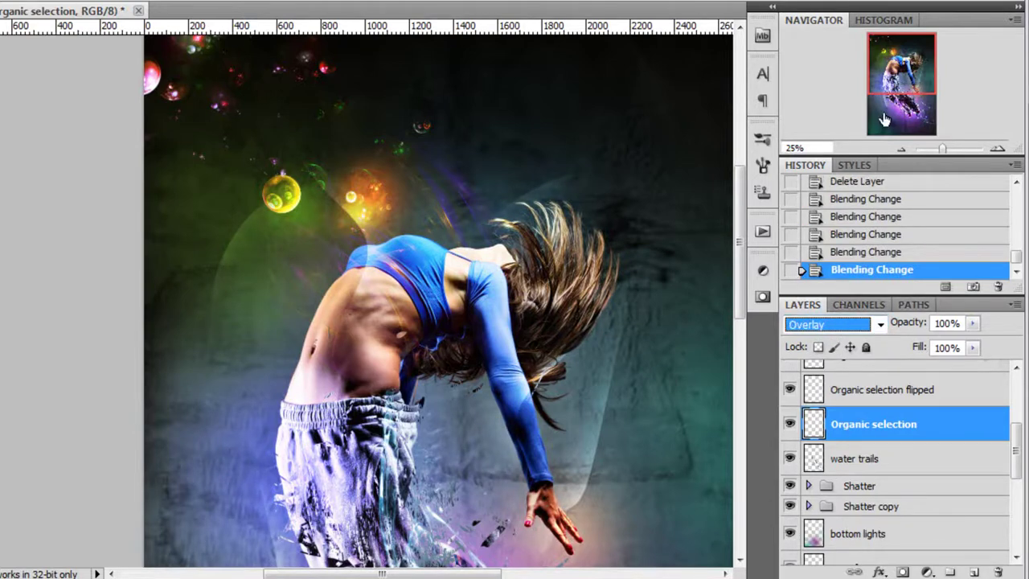
Examine the Organic selection flipped shapes around the dancer, and show the Organic shadows layer.
scroll(897, 423, up, 1)
click(902, 412)
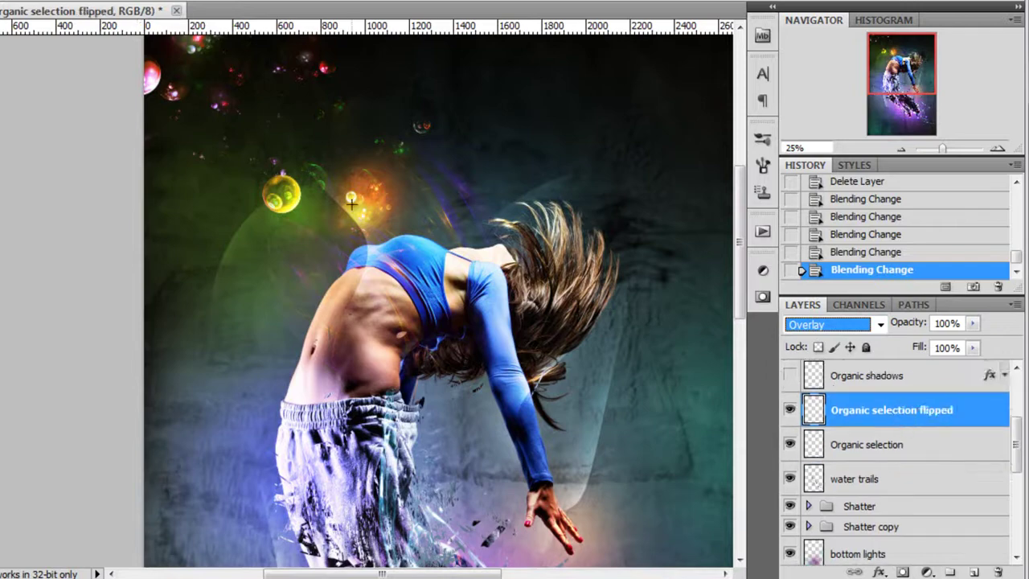
click(894, 71)
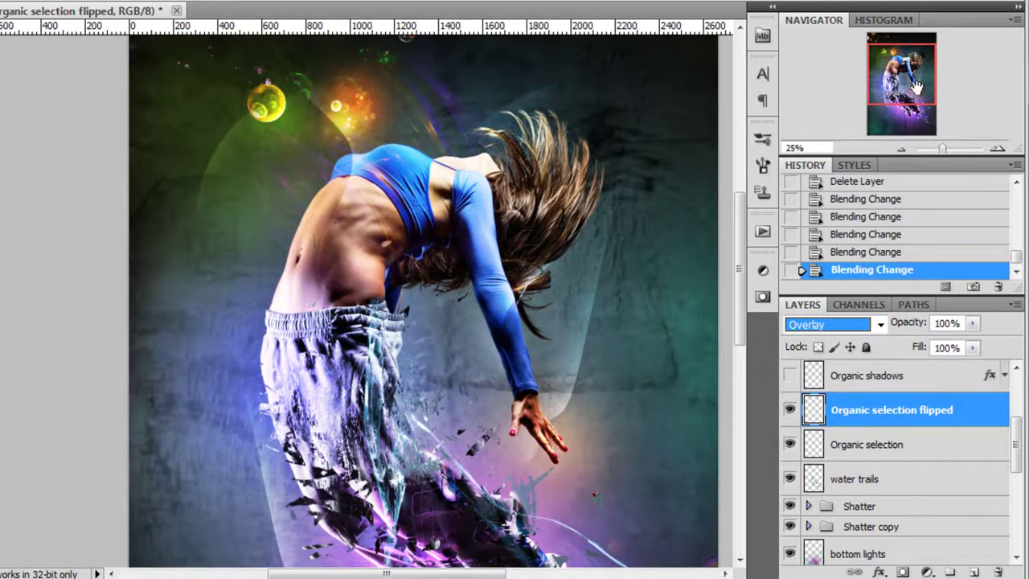
drag(916, 88, 908, 79)
scroll(900, 386, up, 1)
click(894, 397)
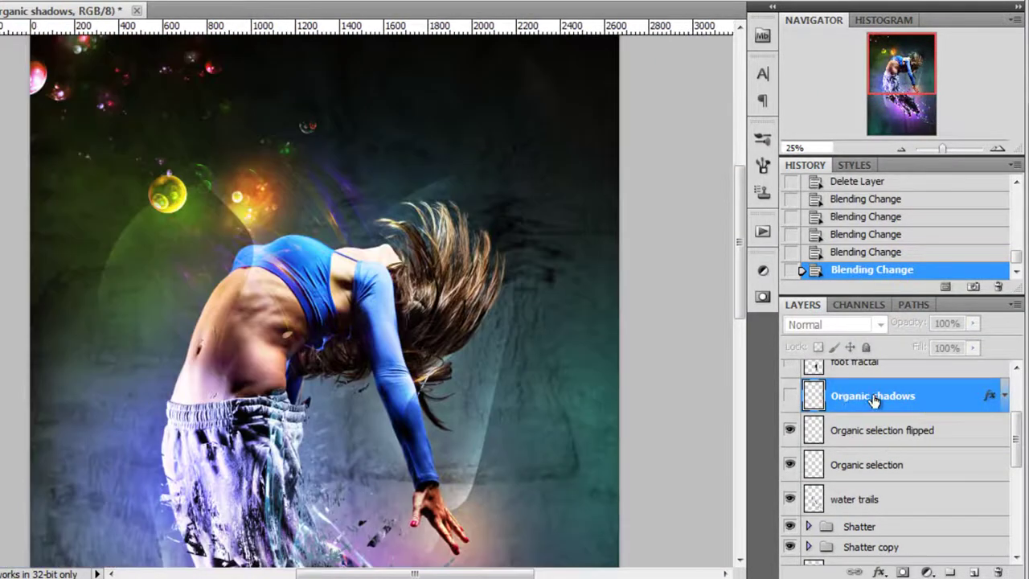
click(790, 397)
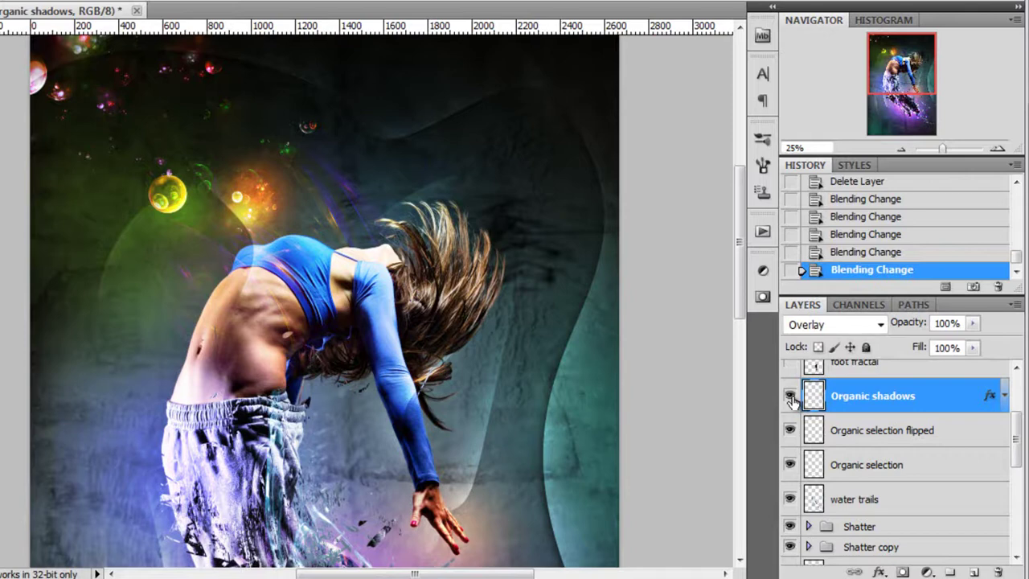
drag(891, 100, 893, 103)
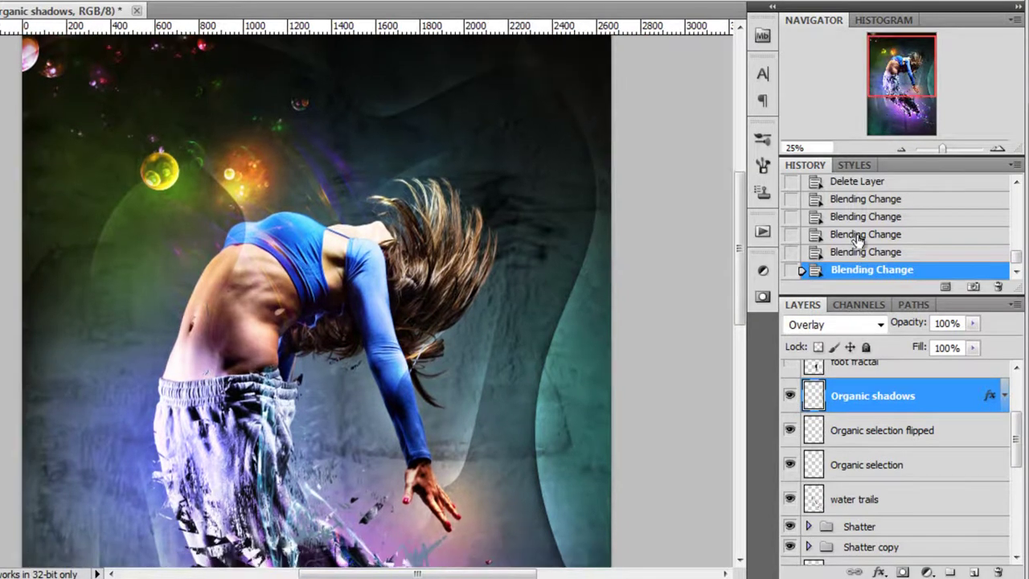
Go up through the organic layers to the foot fractal layer and toggle its visibility on and off.
click(857, 466)
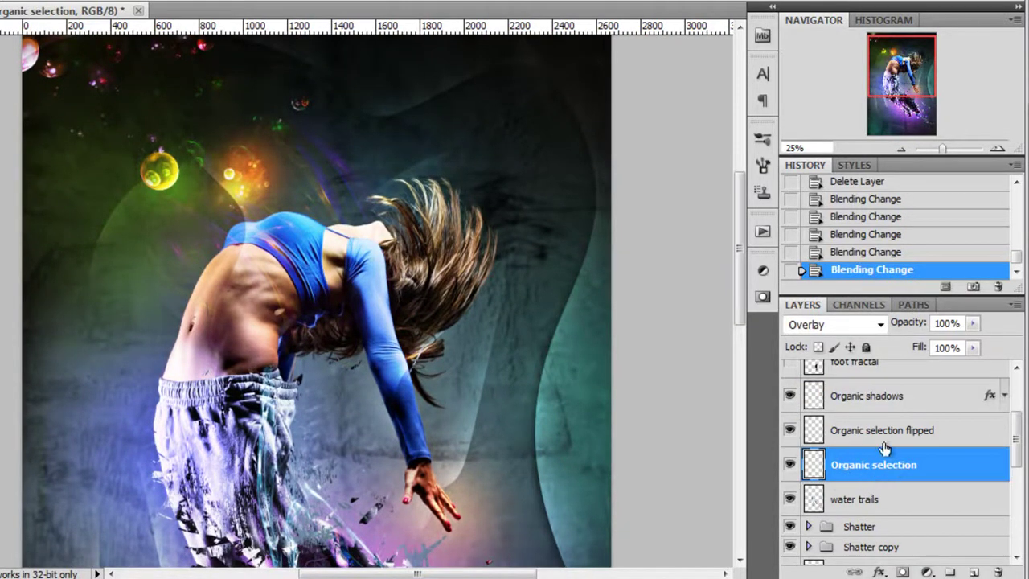
click(874, 389)
click(874, 368)
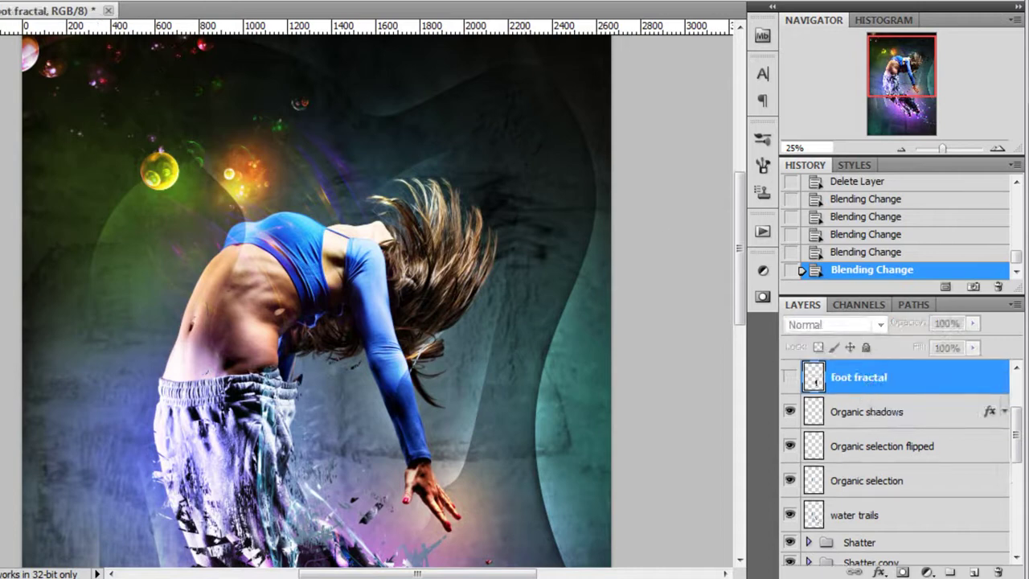
click(790, 378)
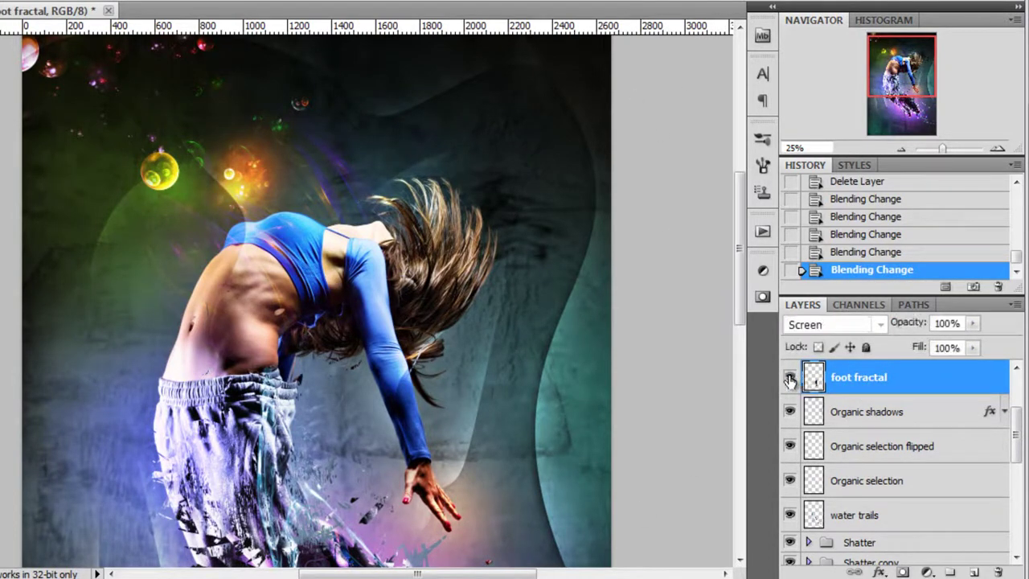
Inspect the Drop Shadow settings in the Organic shadows layer's style and close them without saving changes.
click(924, 411)
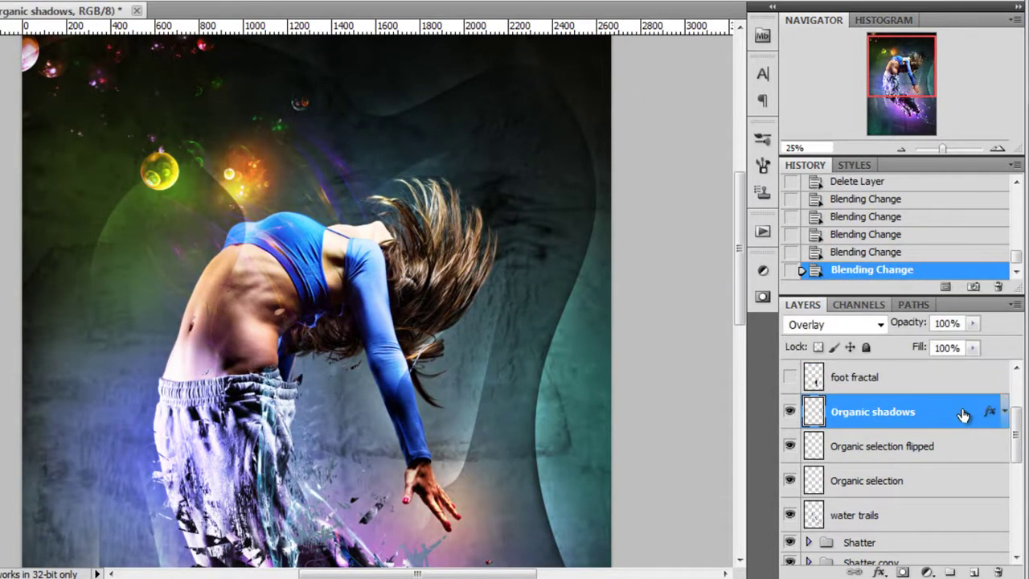
double_click(965, 411)
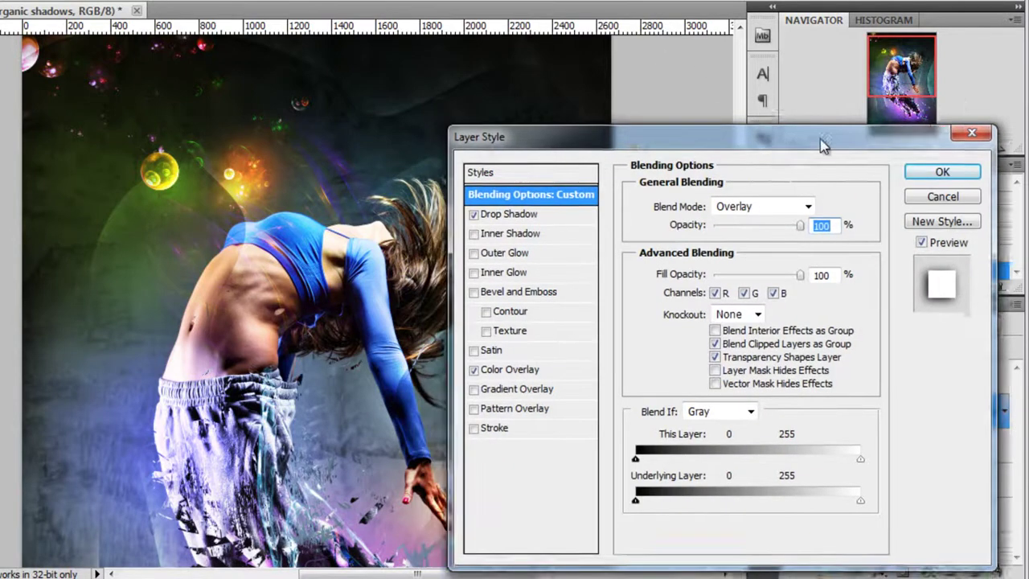
click(679, 210)
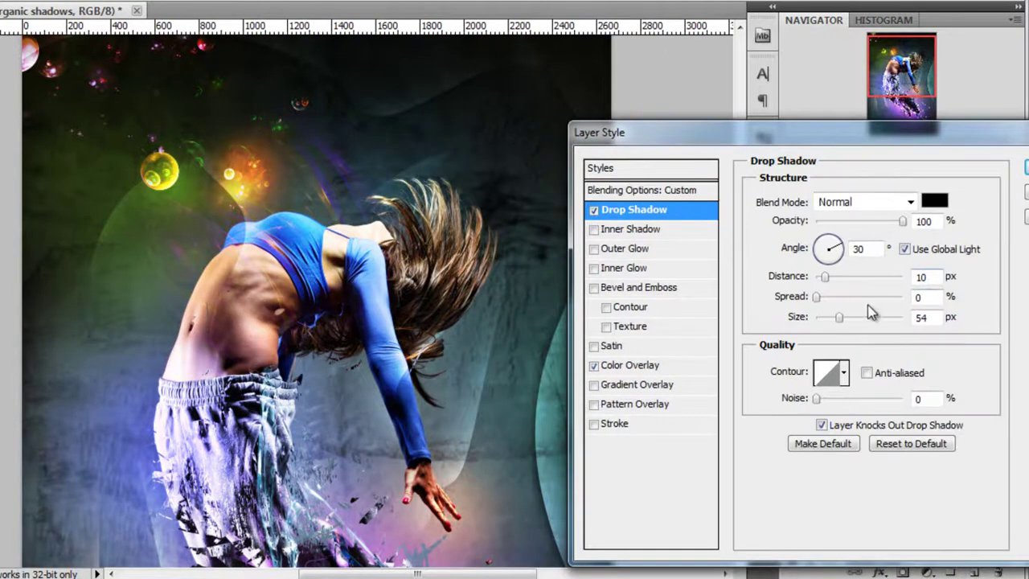
drag(899, 224, 924, 224)
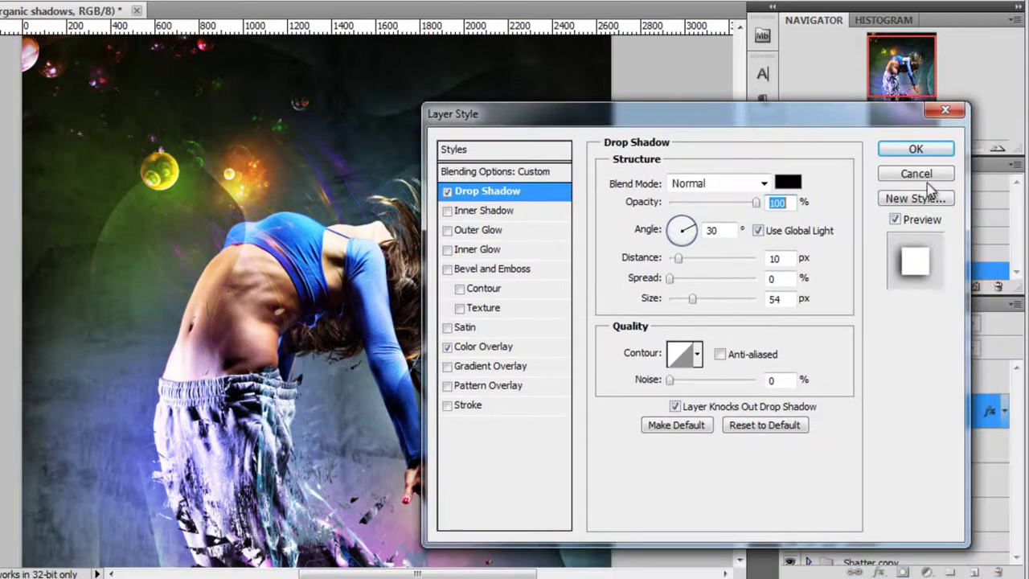
click(919, 175)
scroll(1005, 427, up, 3)
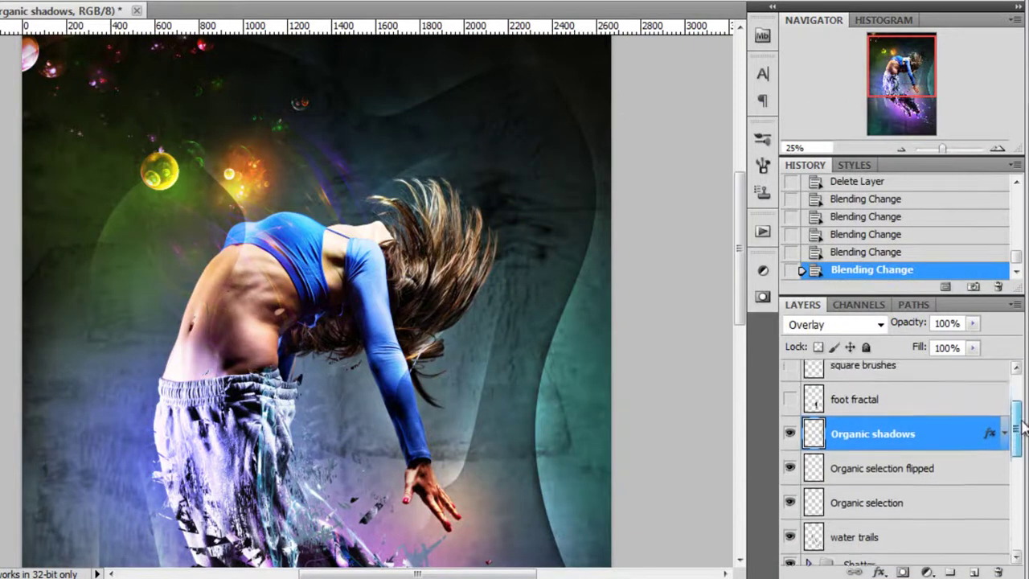
Show the foot fractal layer and compare the dancer's feet up close with the layer off and on.
drag(901, 87, 902, 120)
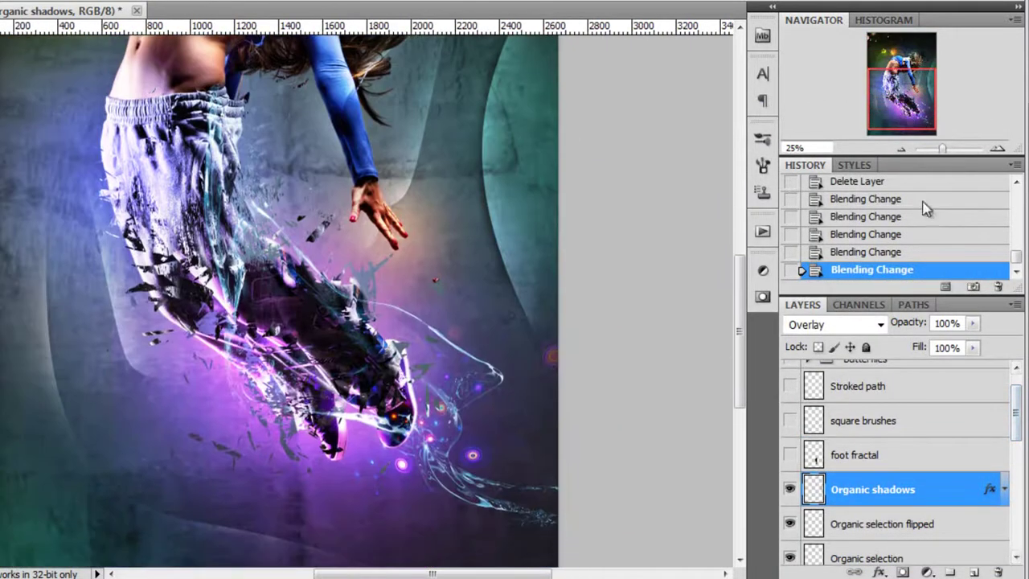
click(875, 466)
click(790, 455)
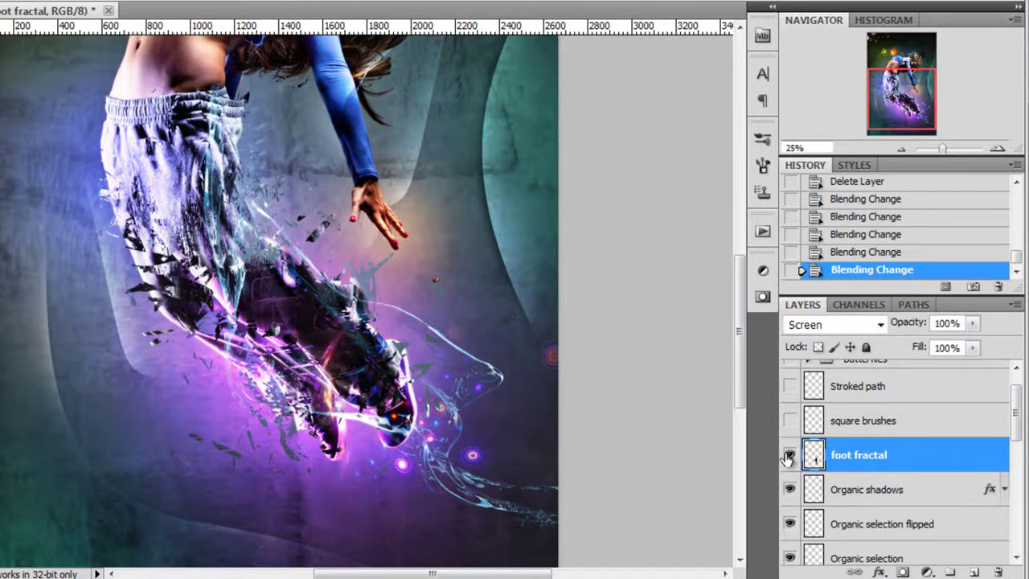
key(ctrl+plus)
key(ctrl+plus)
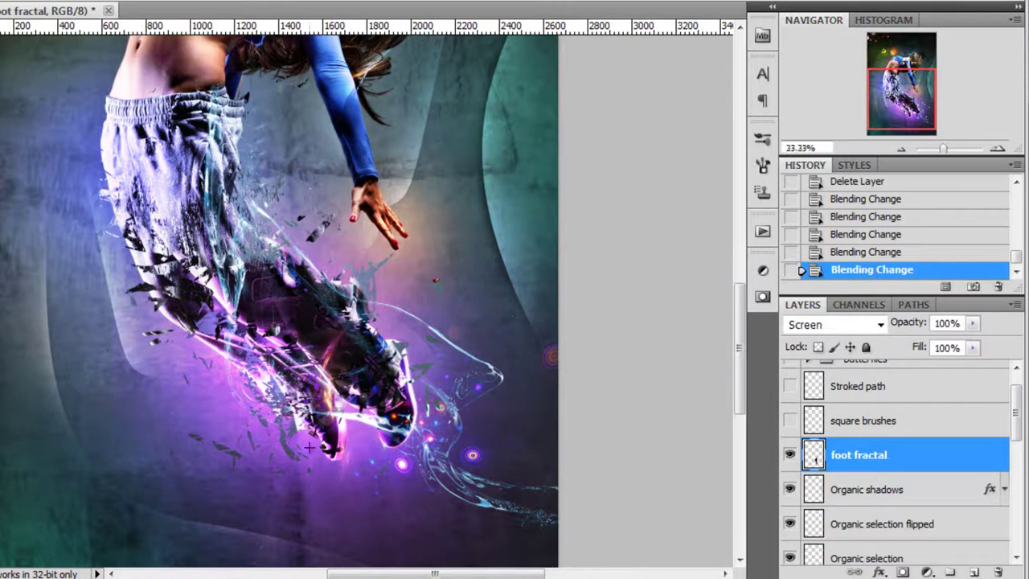
click(790, 455)
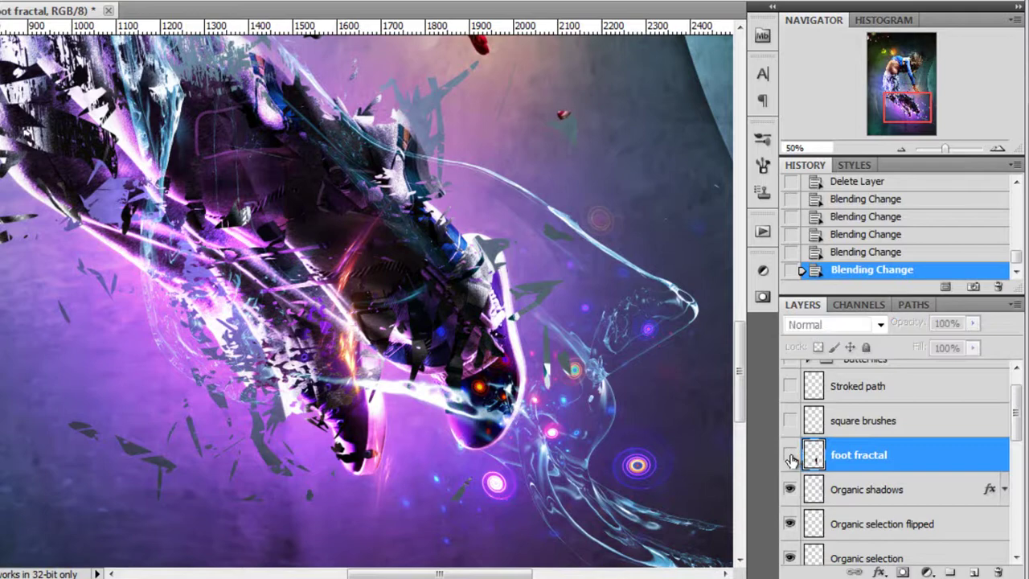
click(790, 455)
key(ctrl+minus)
key(ctrl+minus)
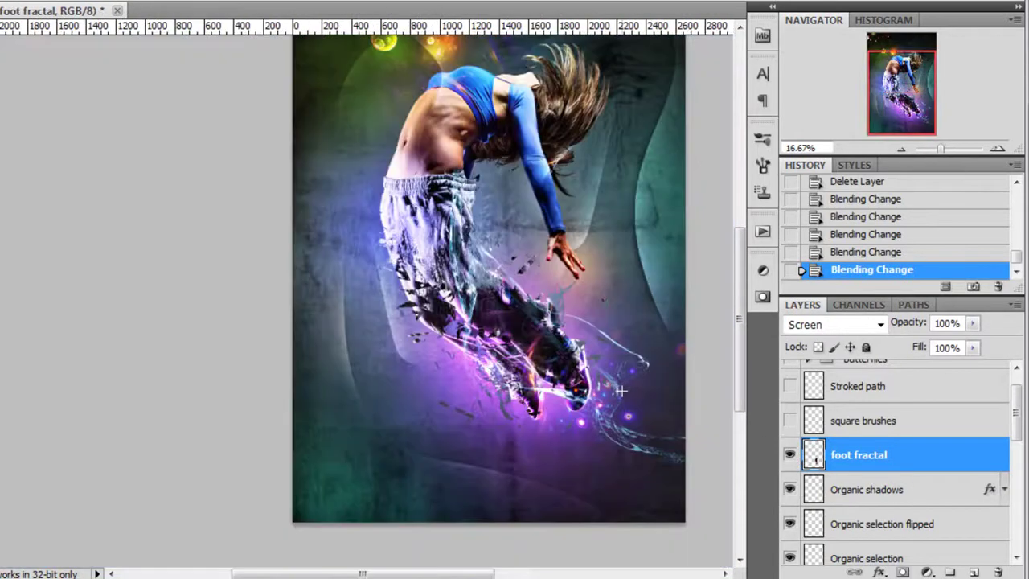
drag(573, 269, 511, 319)
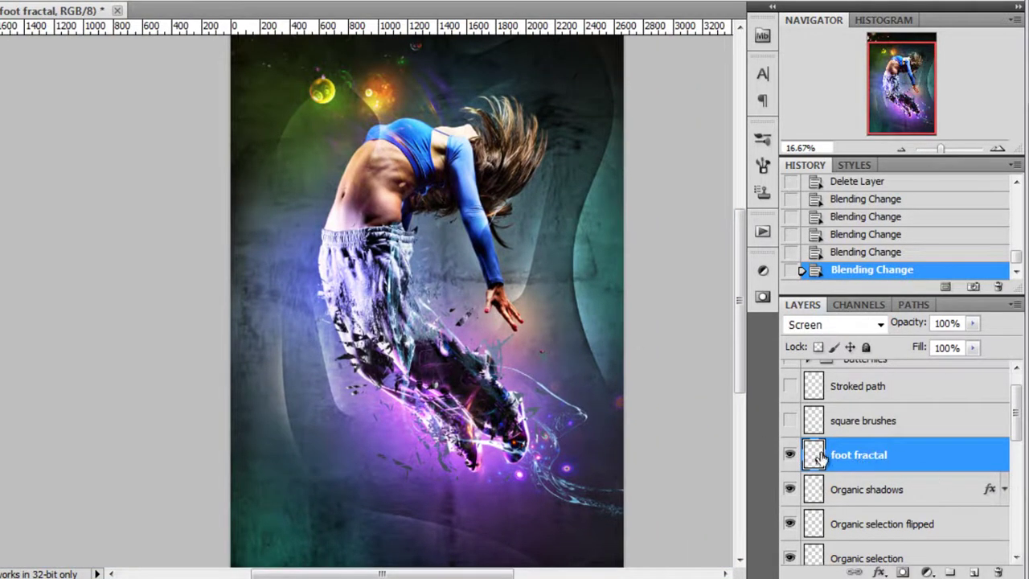
Compare the artwork with the square brushes layer off and on, leaving the layer shown.
click(928, 422)
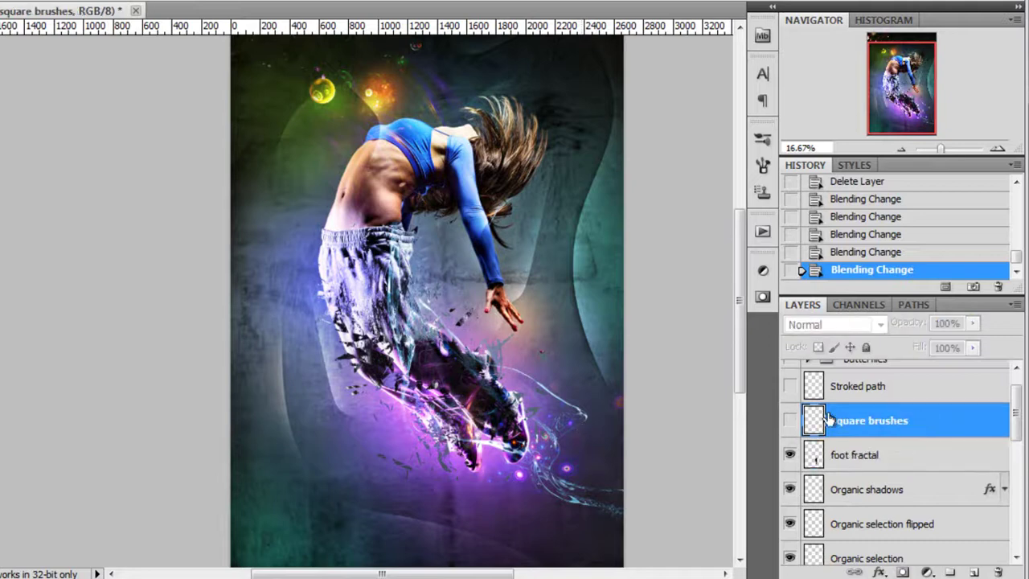
click(789, 422)
click(790, 421)
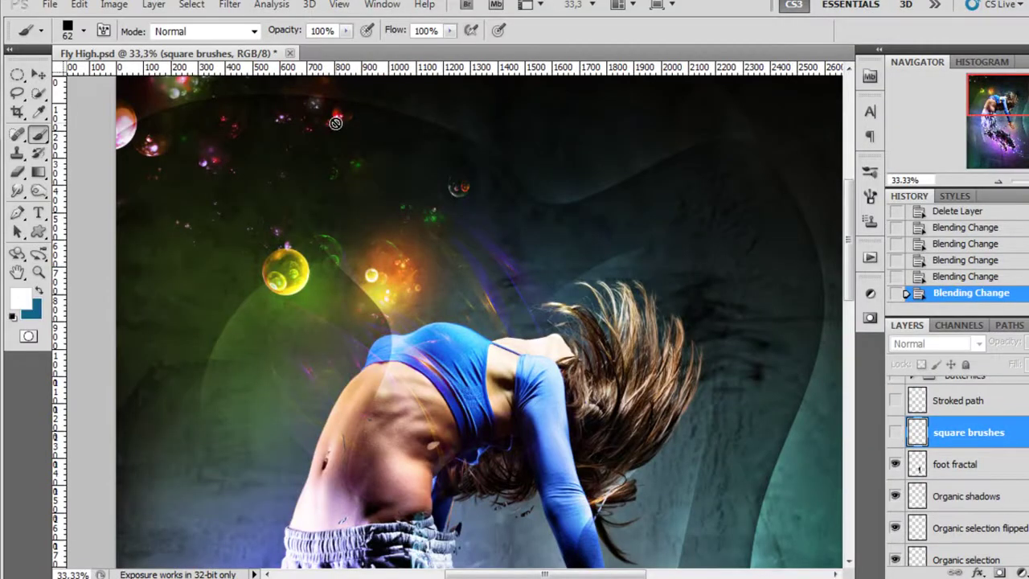
click(896, 433)
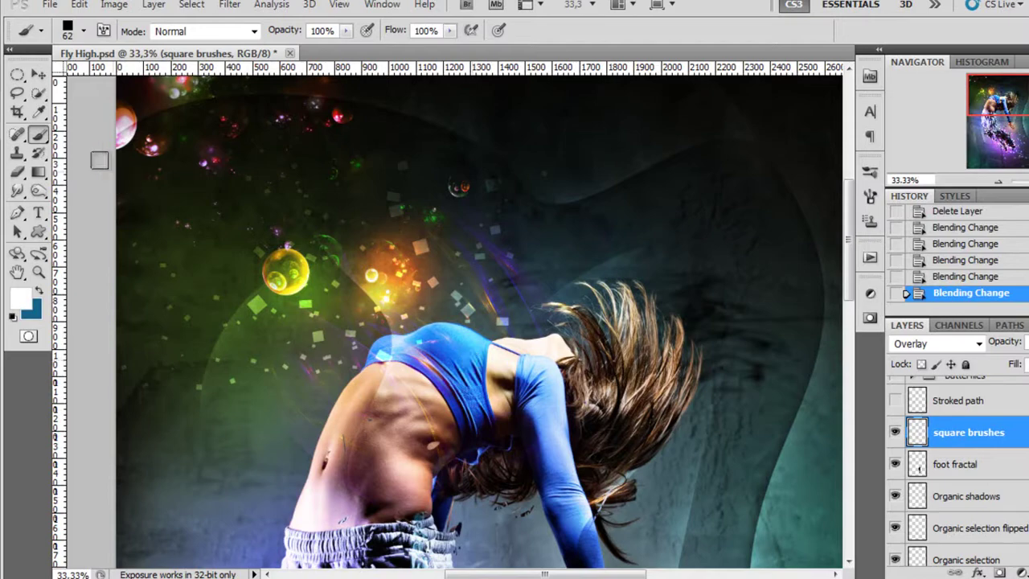
Choose the 24 px square brush tip and set its size to 81 px.
right_click(362, 171)
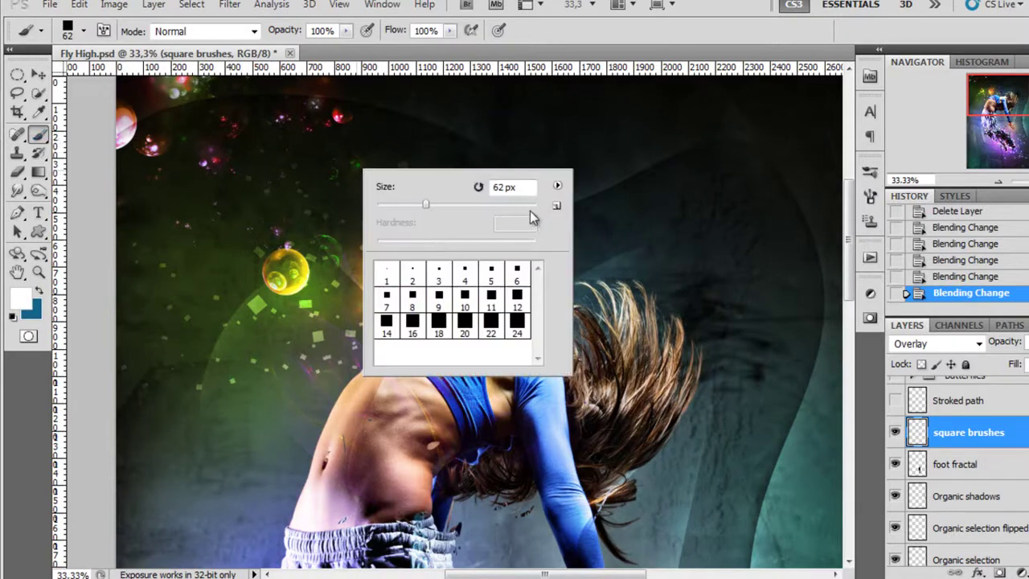
click(556, 186)
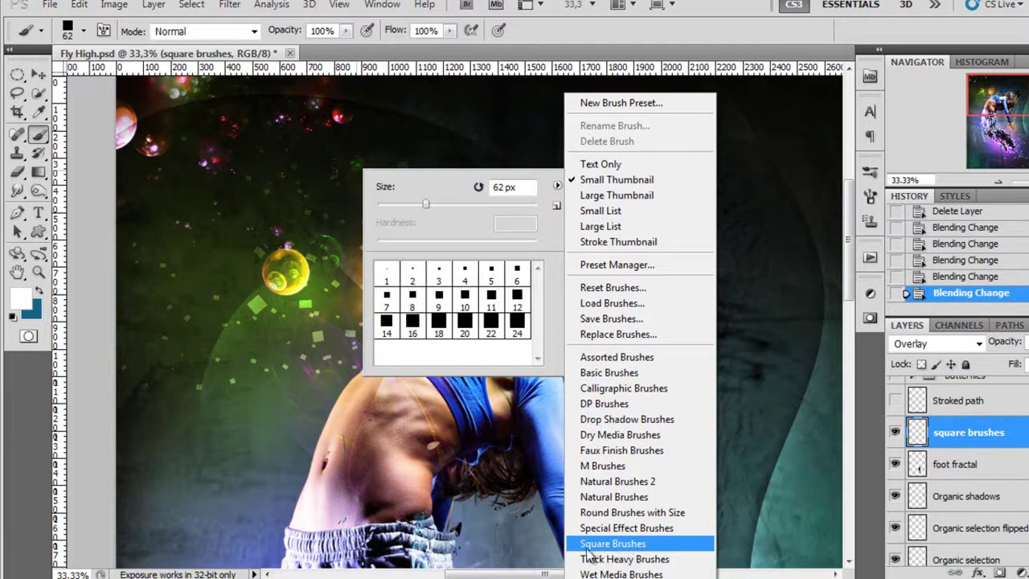
click(553, 239)
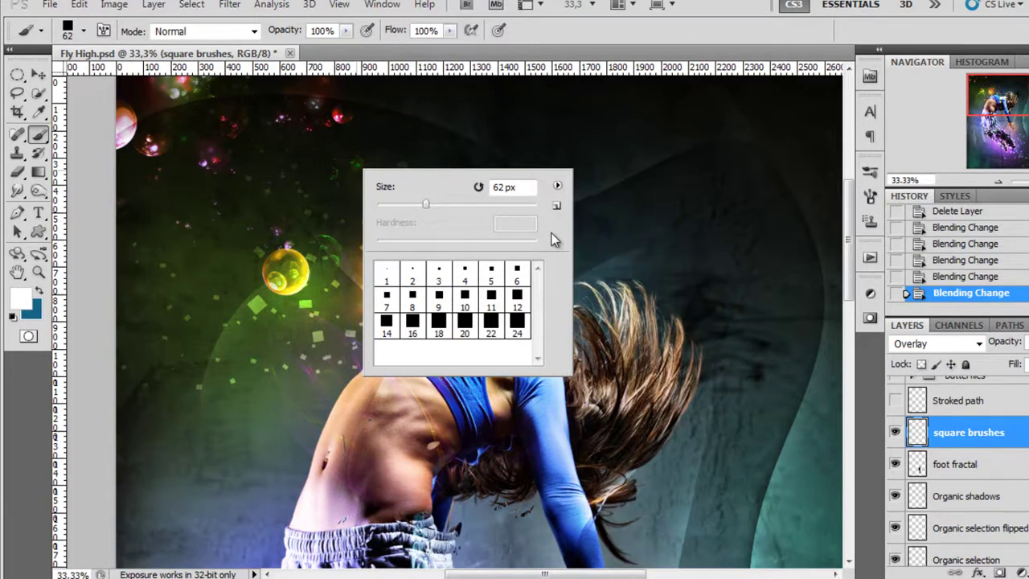
click(519, 324)
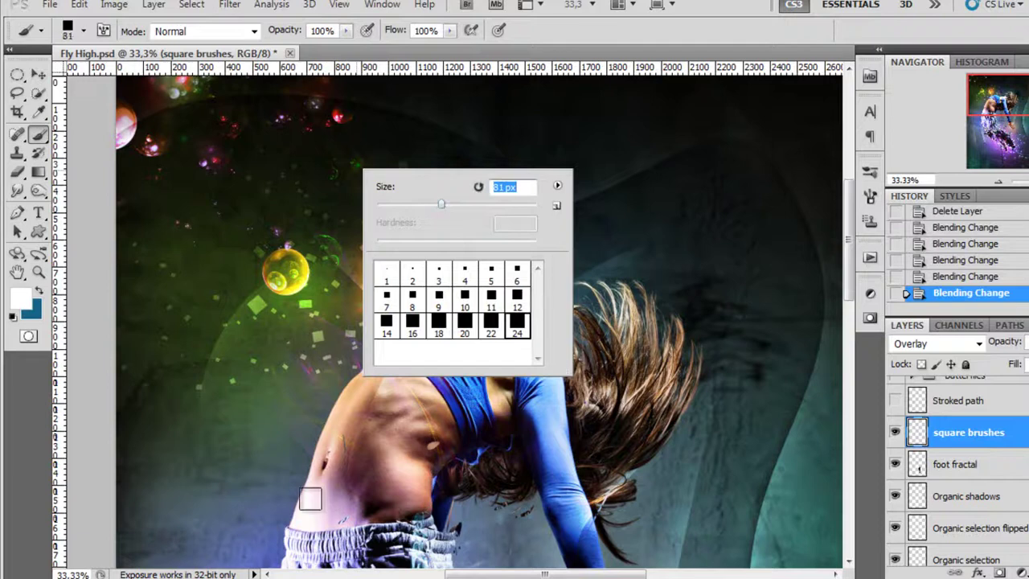
key(Return)
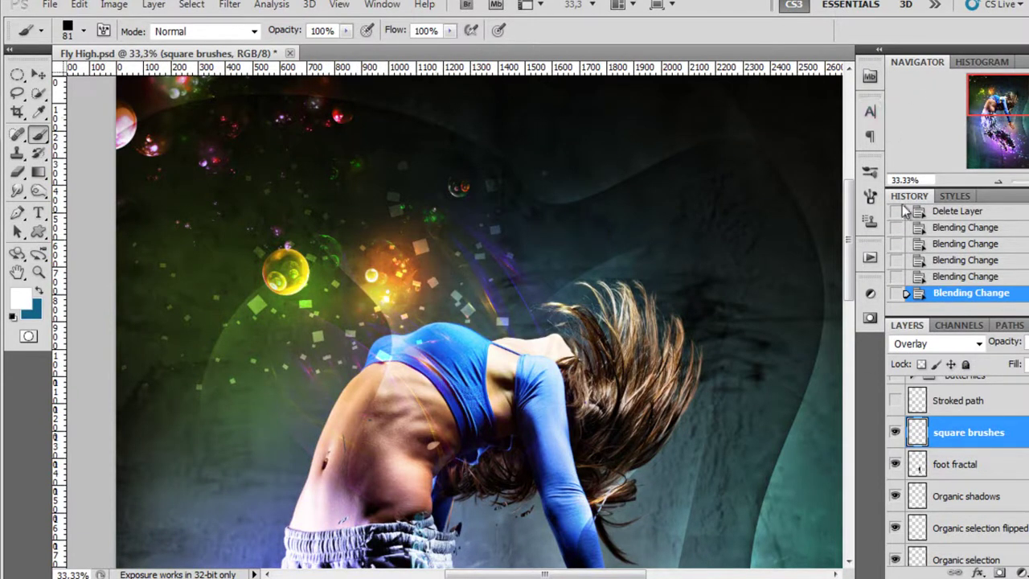
Set the square brush's spacing to 192% in its tip shape settings.
click(874, 199)
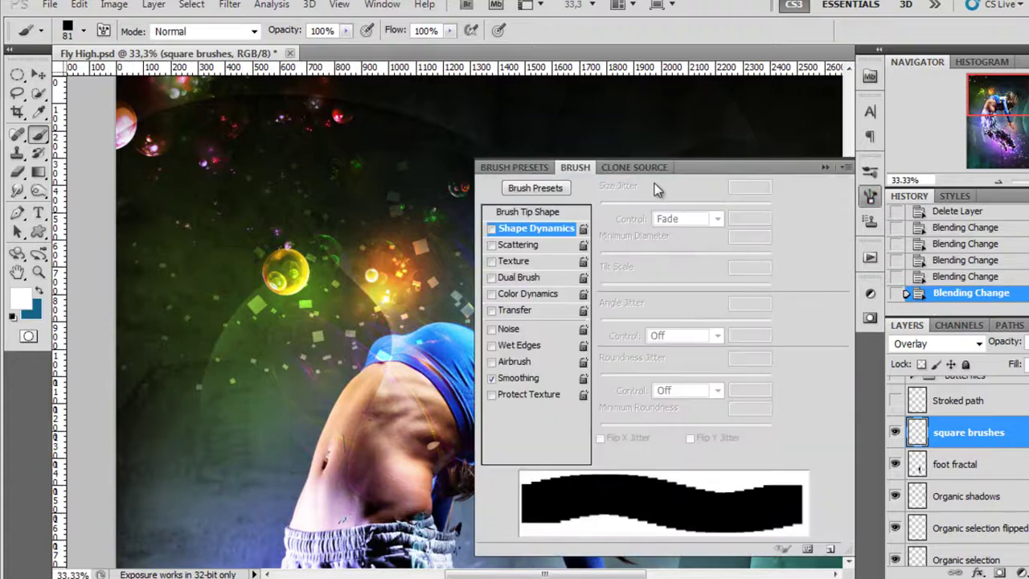
click(531, 214)
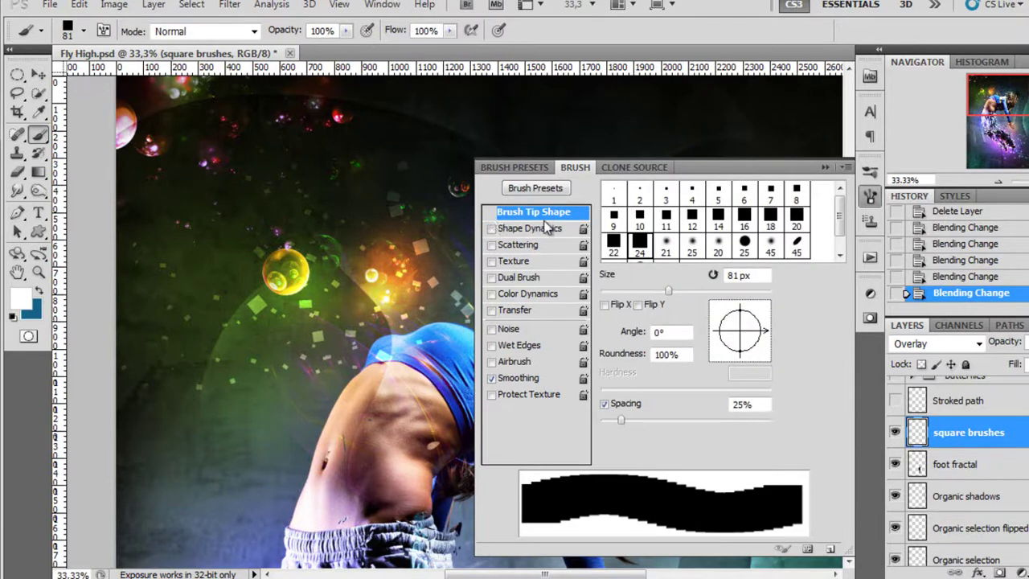
drag(622, 419, 725, 413)
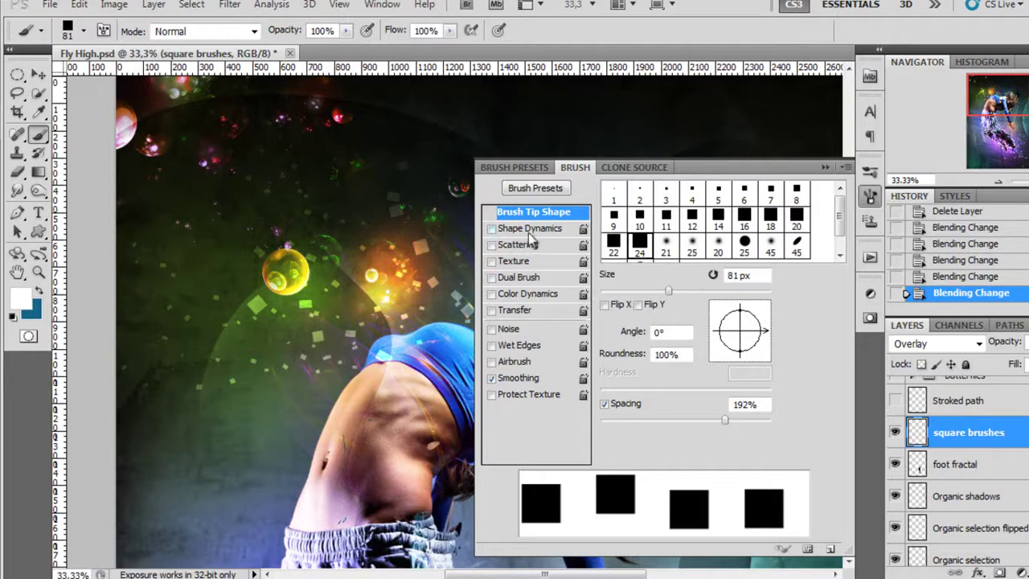
Enable Scattering for the square brush on both axes with a scatter of 1000%.
click(519, 245)
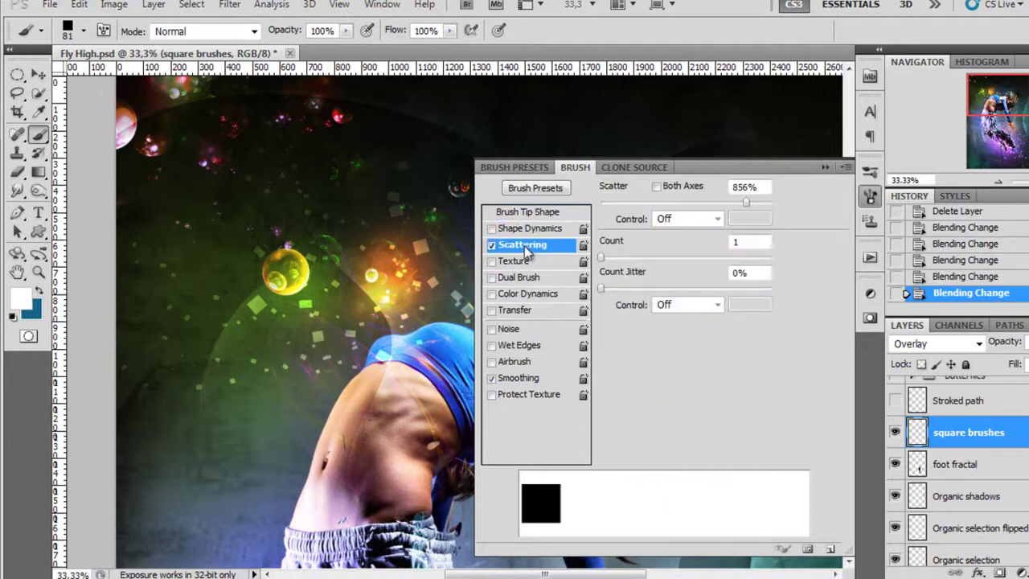
click(656, 186)
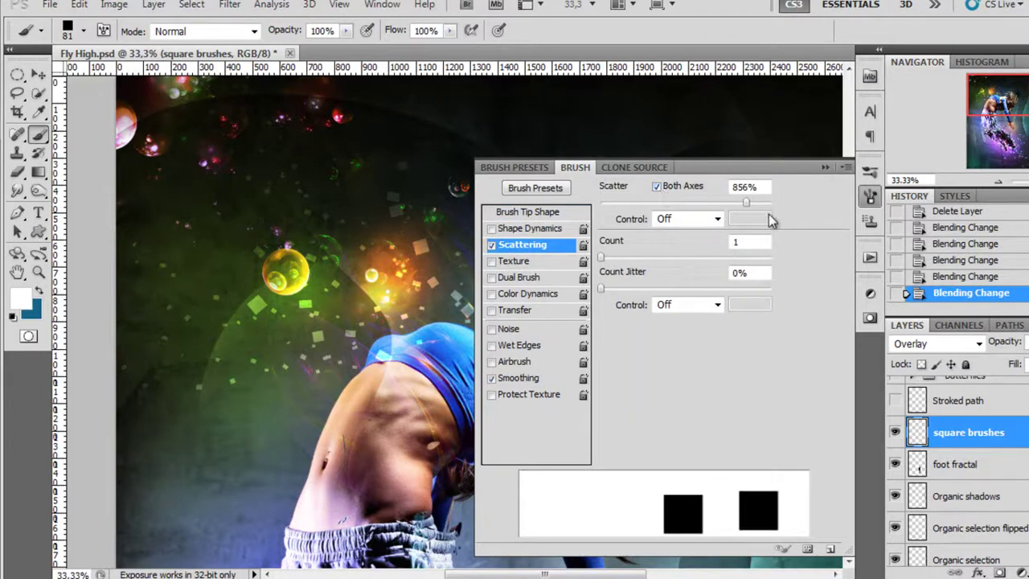
drag(746, 202, 776, 200)
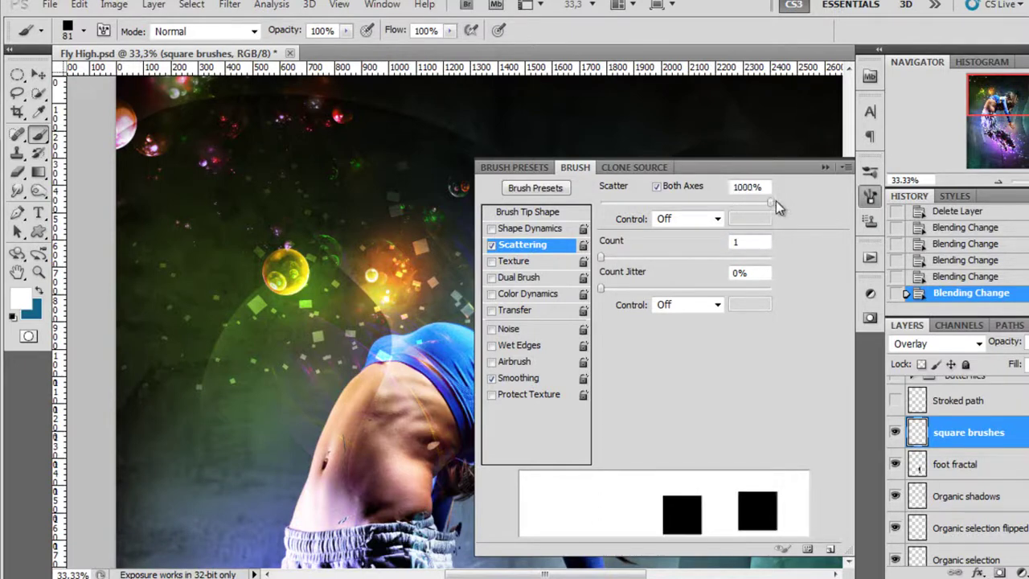
mouse_move(371, 386)
mouse_down()
mouse_move(185, 437)
mouse_move(162, 254)
mouse_move(294, 184)
mouse_move(384, 321)
mouse_move(419, 261)
mouse_move(342, 149)
mouse_move(309, 254)
mouse_move(281, 438)
mouse_move(301, 207)
mouse_up()
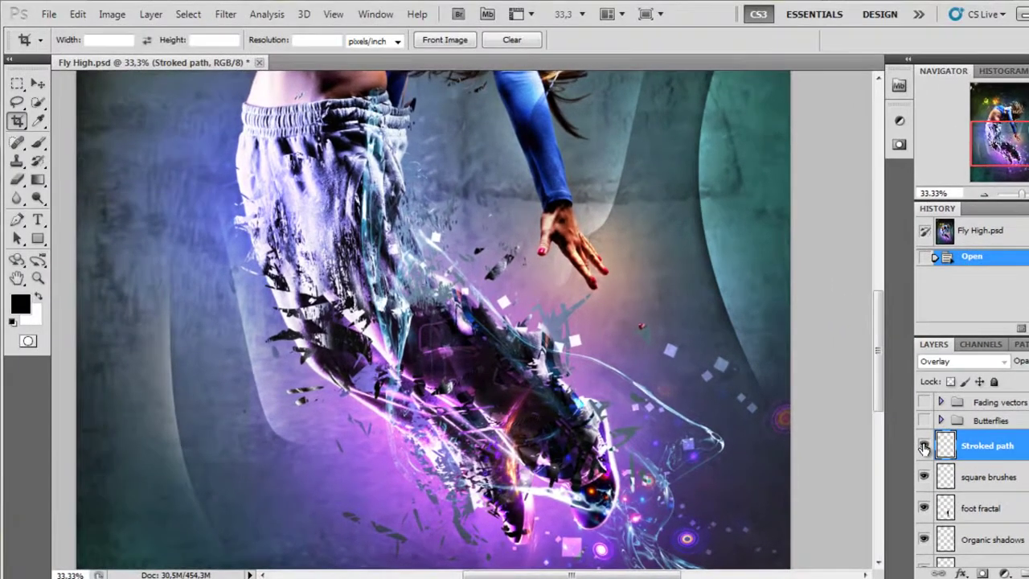
Show the Stroked path layer with its thin curved lines around the dancer's legs.
click(827, 425)
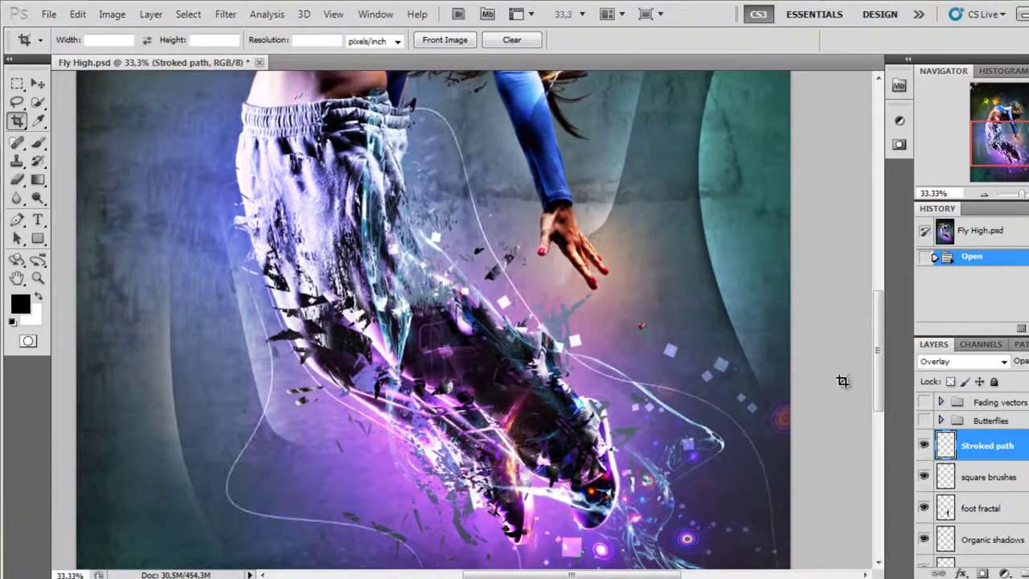
mouse_move(995, 132)
mouse_down()
mouse_move(992, 119)
mouse_move(999, 143)
mouse_up()
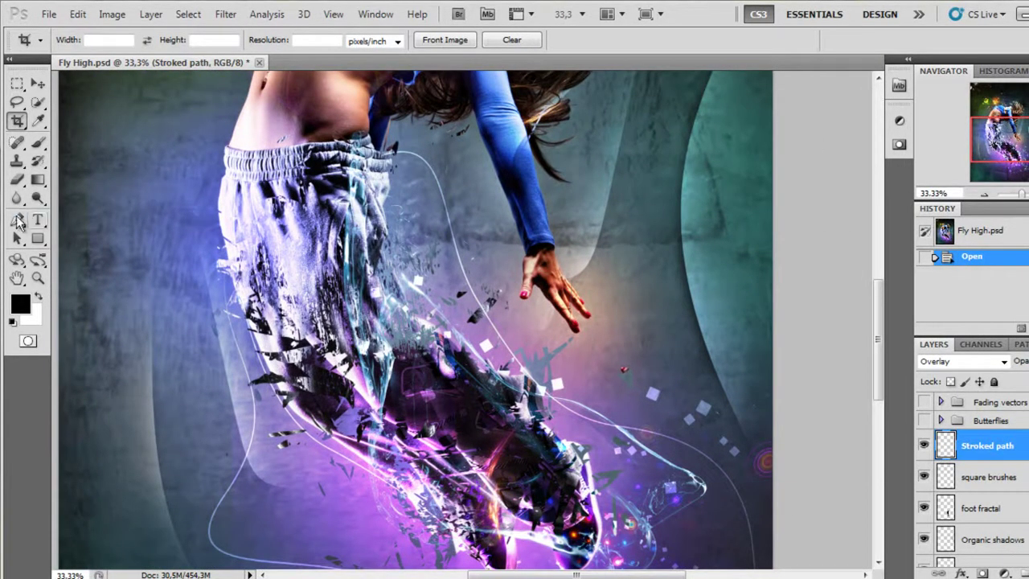
Draw a trial three-point curved path with the Pen tool beside the dancer's legs, following the existing stroked line.
click(16, 221)
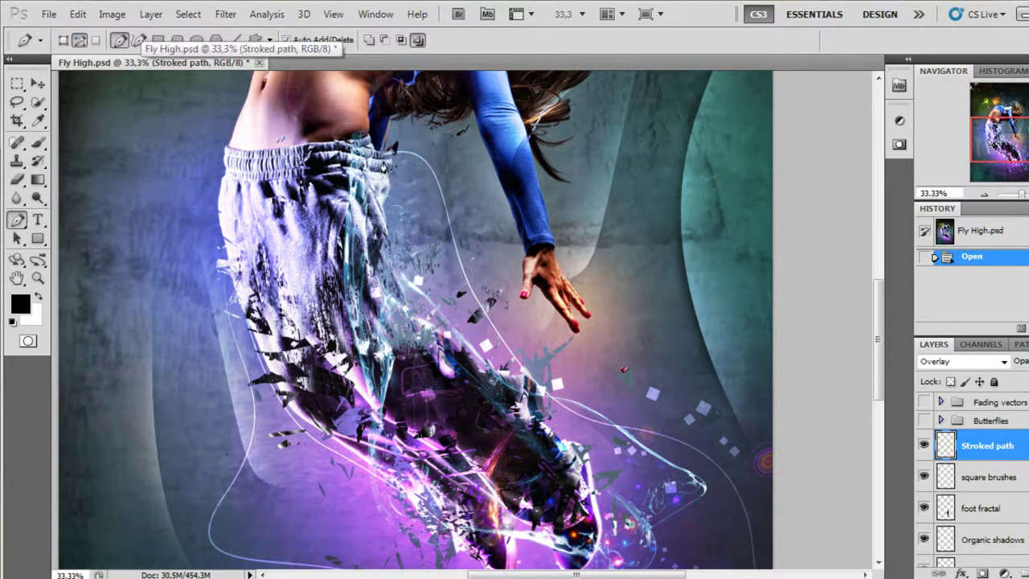
click(466, 229)
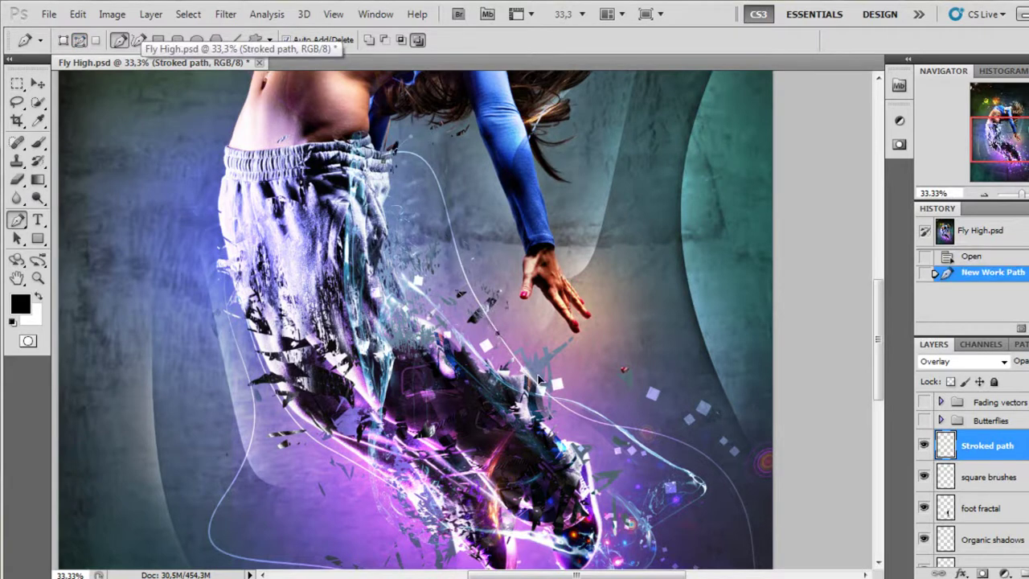
click(577, 404)
drag(753, 515, 753, 536)
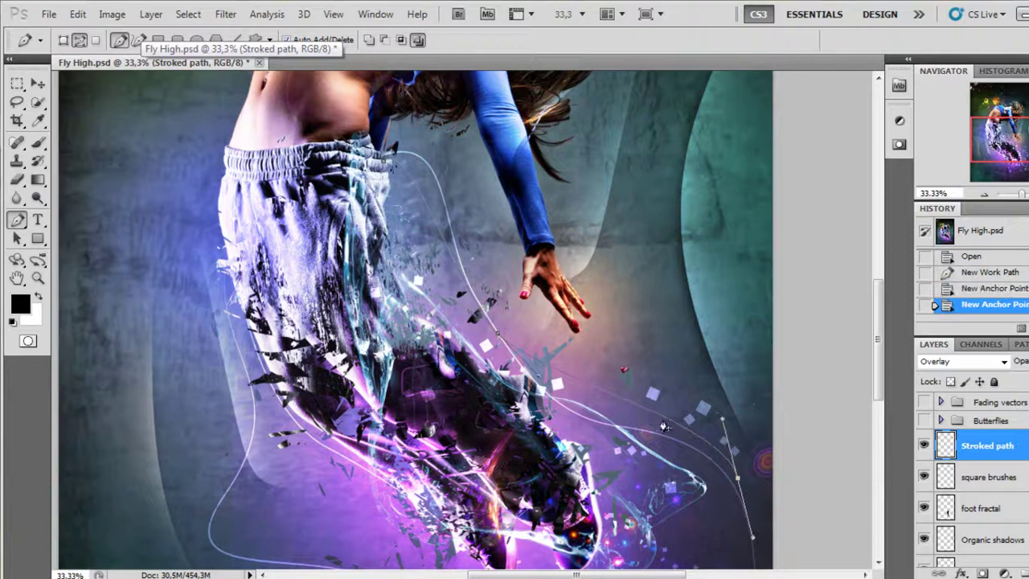
Try the Stroke Path settings with the Brush tool and the Simulate Pressure option, and clear the trial path.
right_click(656, 215)
click(711, 349)
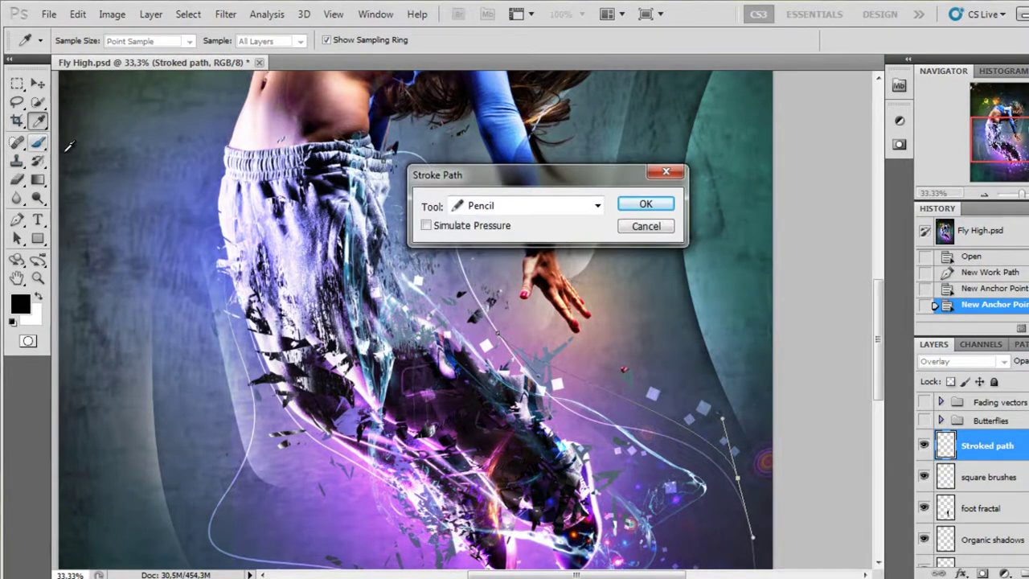
click(500, 205)
click(492, 239)
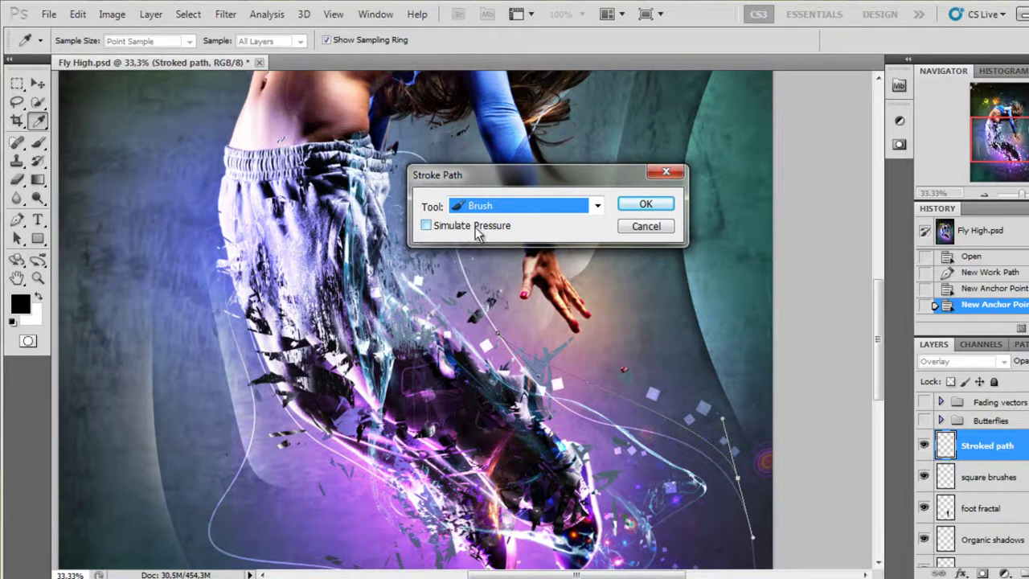
click(426, 226)
click(664, 205)
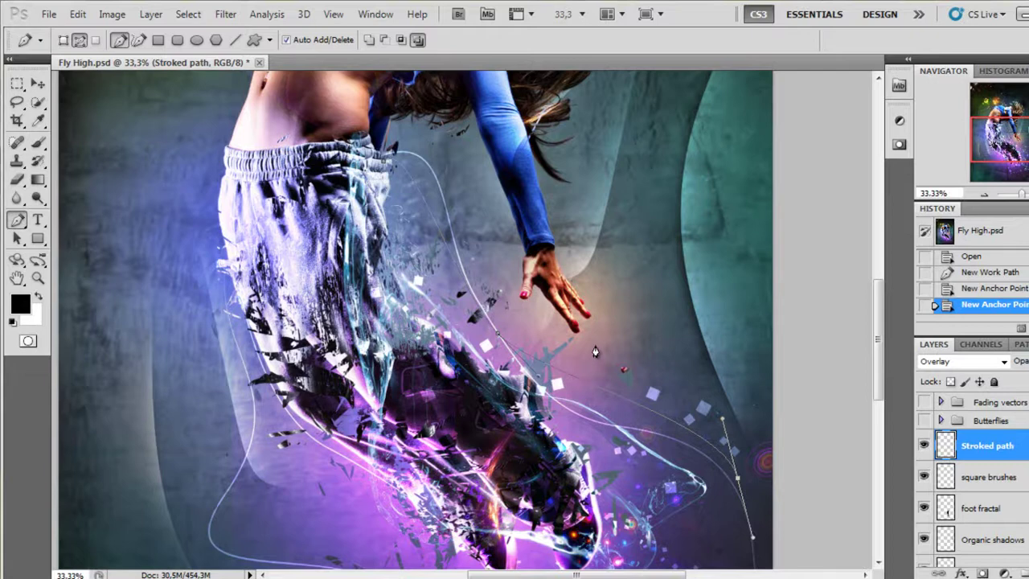
key(Delete)
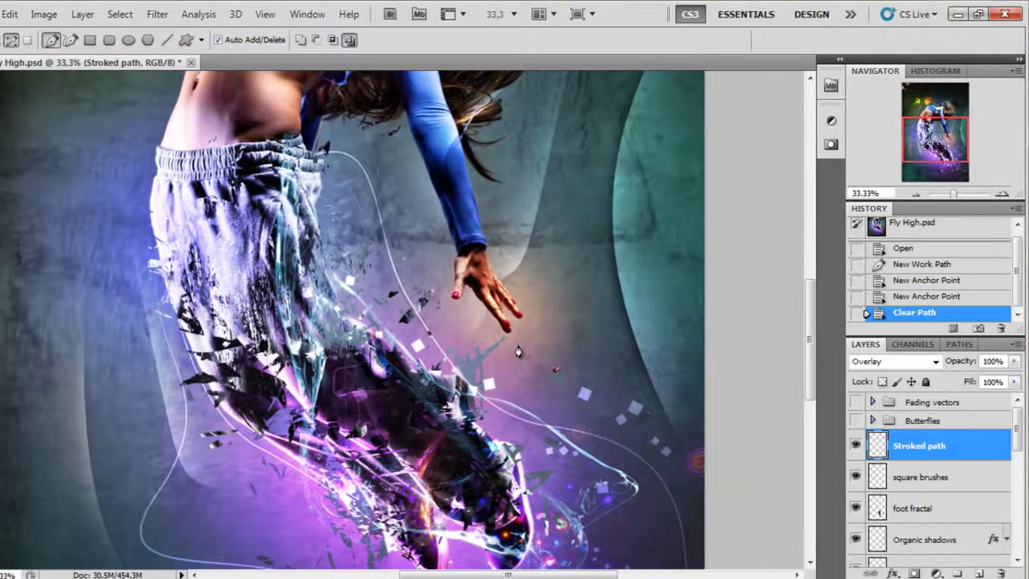
key(Delete)
Compare the lines around the lower legs with the Stroked path layer off and on.
drag(946, 129, 937, 148)
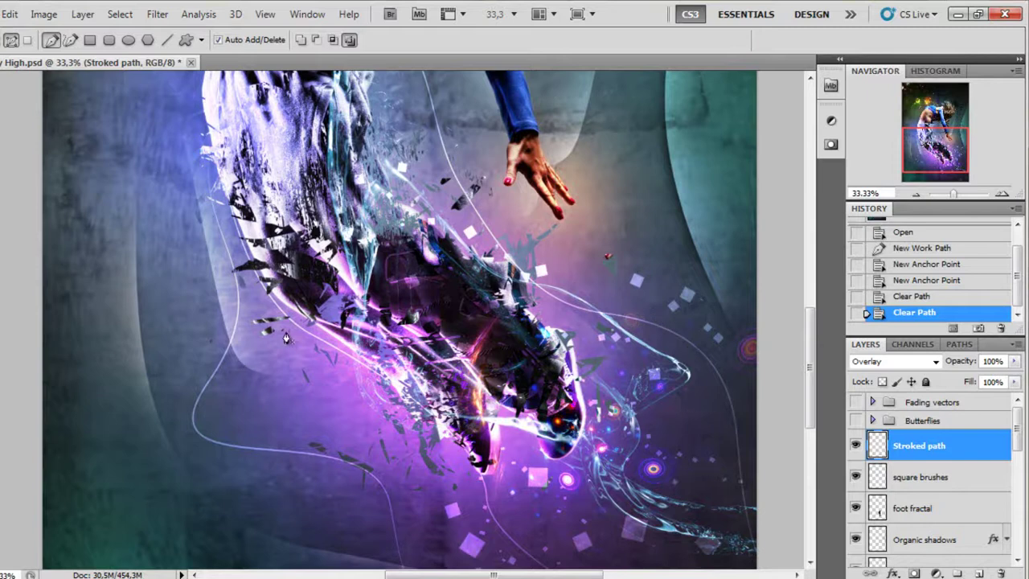
click(851, 448)
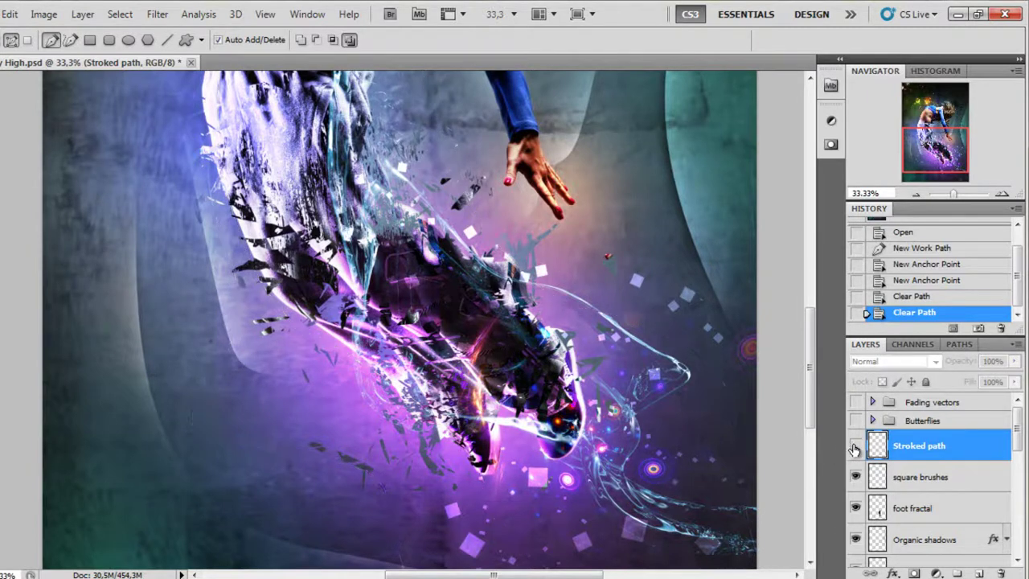
click(851, 448)
Show the Butterflies group and bring the dancer's torso into view.
click(949, 423)
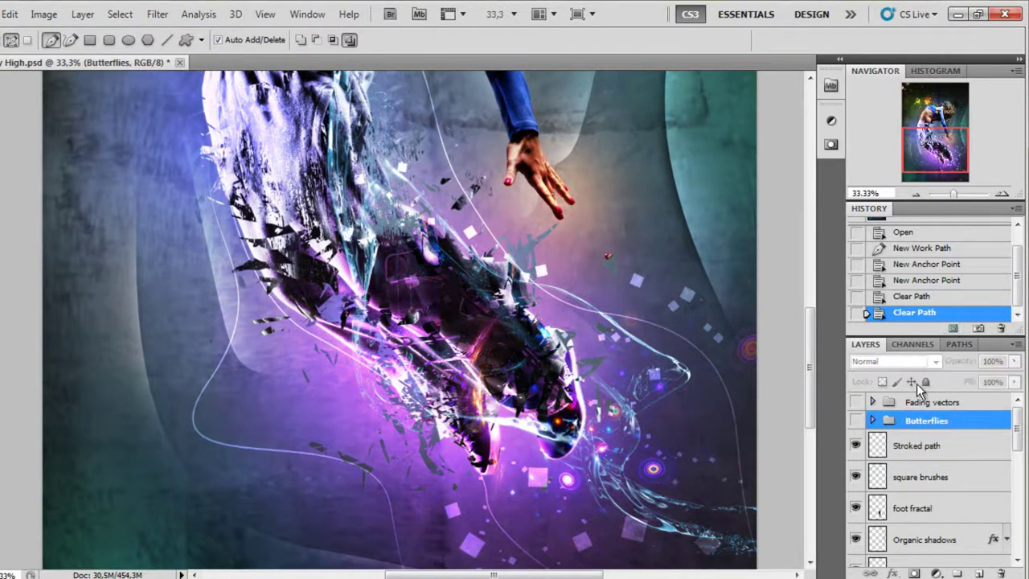
drag(942, 144, 942, 110)
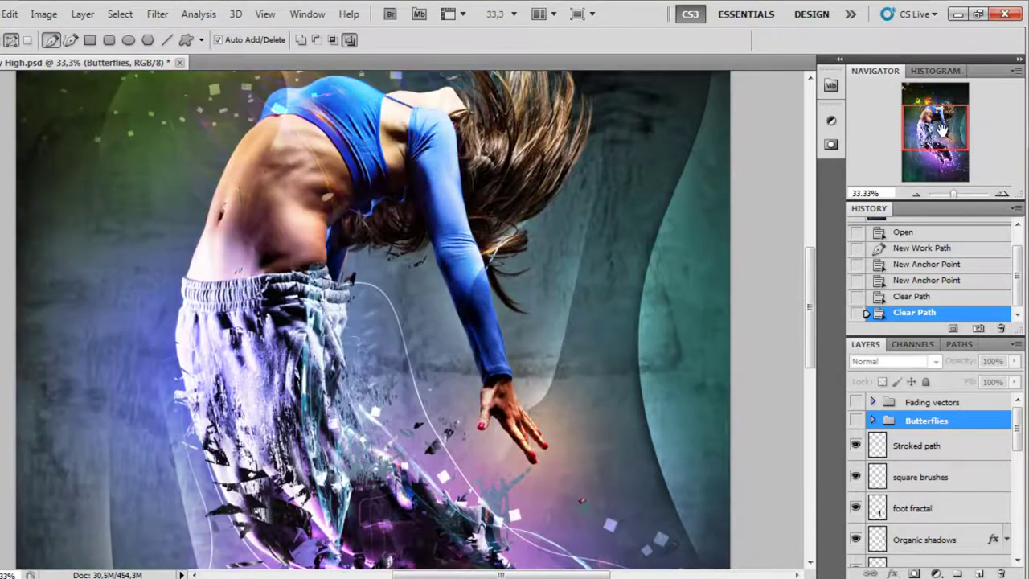
click(855, 423)
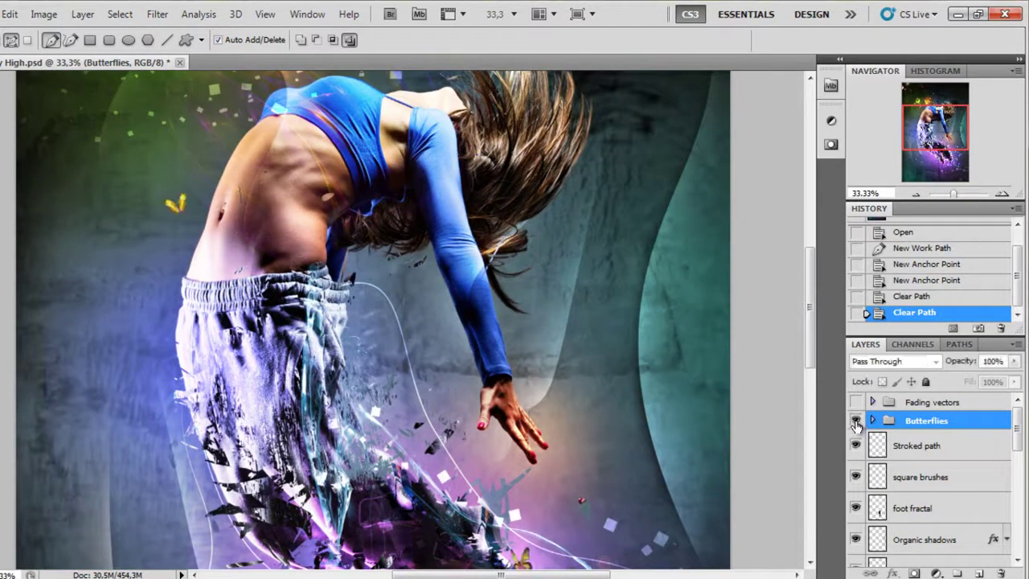
Expand the Butterflies group, compare the artwork with Layer 4 off and on, and examine the butterflies around the dancer.
drag(922, 147, 921, 112)
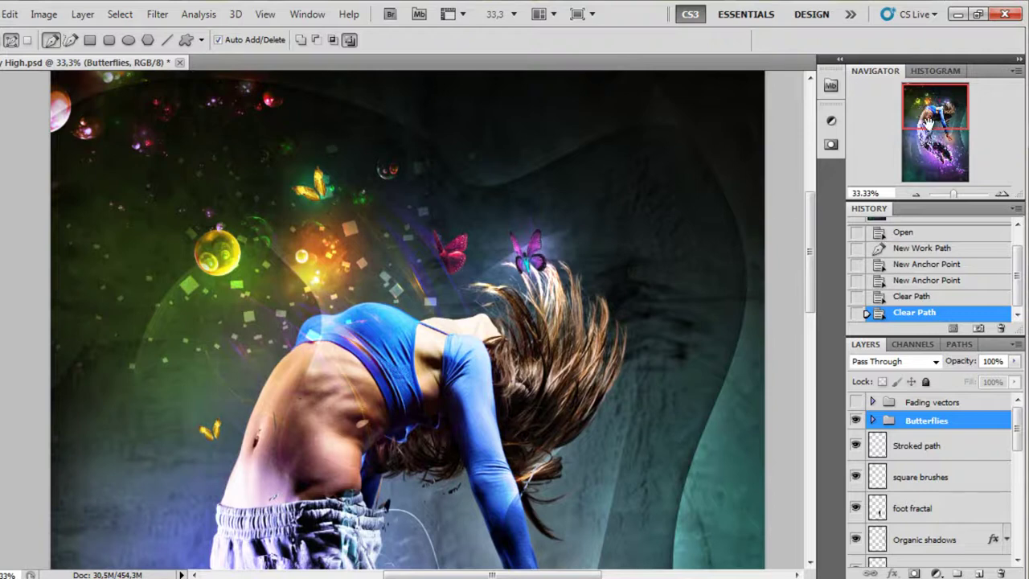
click(873, 420)
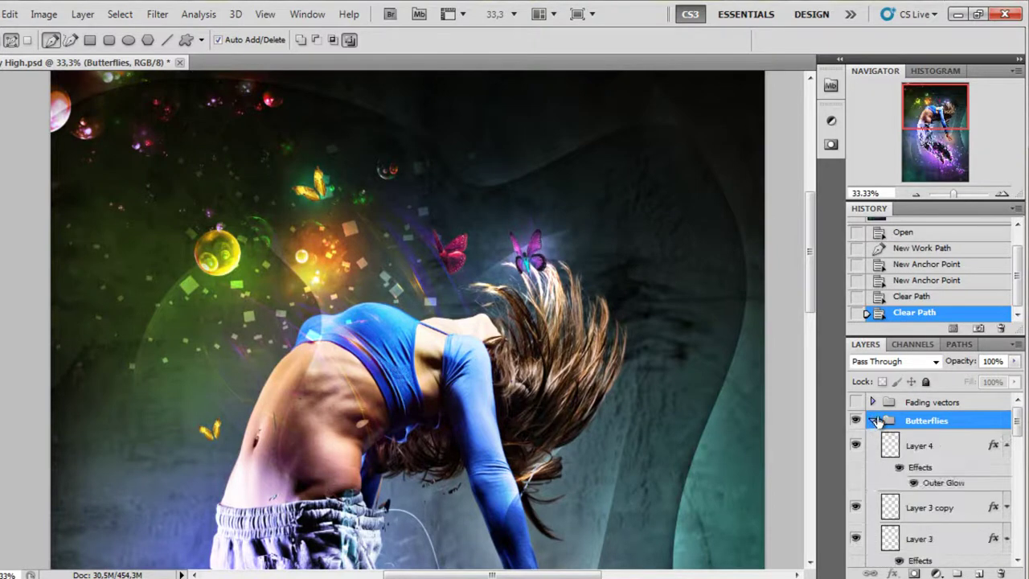
click(974, 458)
click(855, 446)
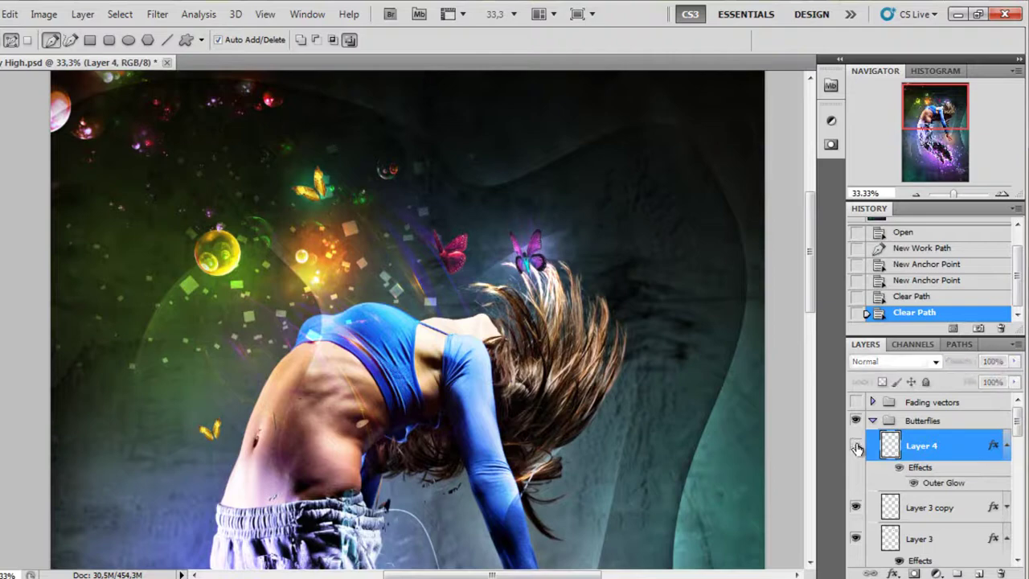
drag(945, 103, 956, 138)
scroll(902, 455, down, 3)
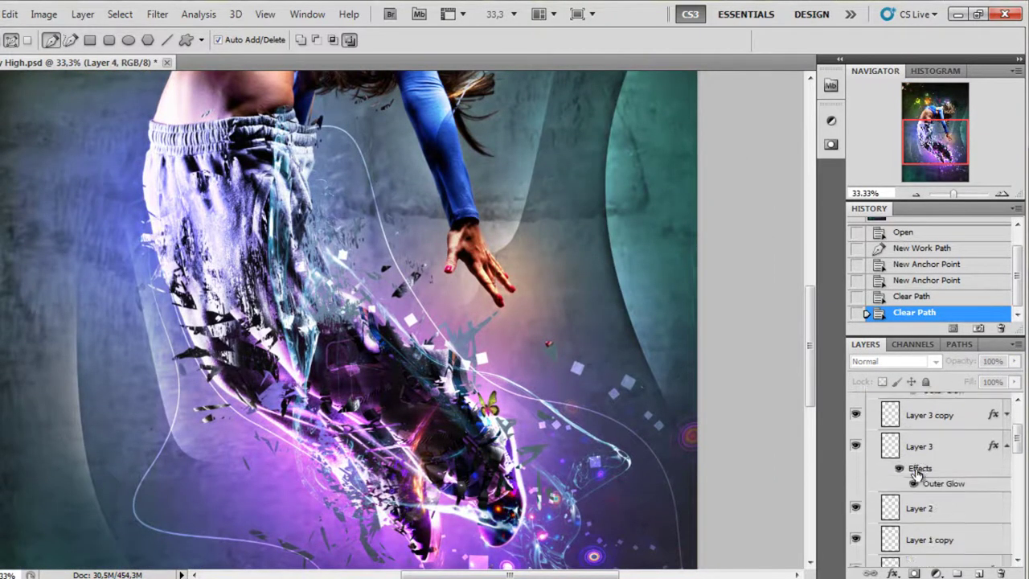
scroll(884, 450, up, 3)
click(855, 445)
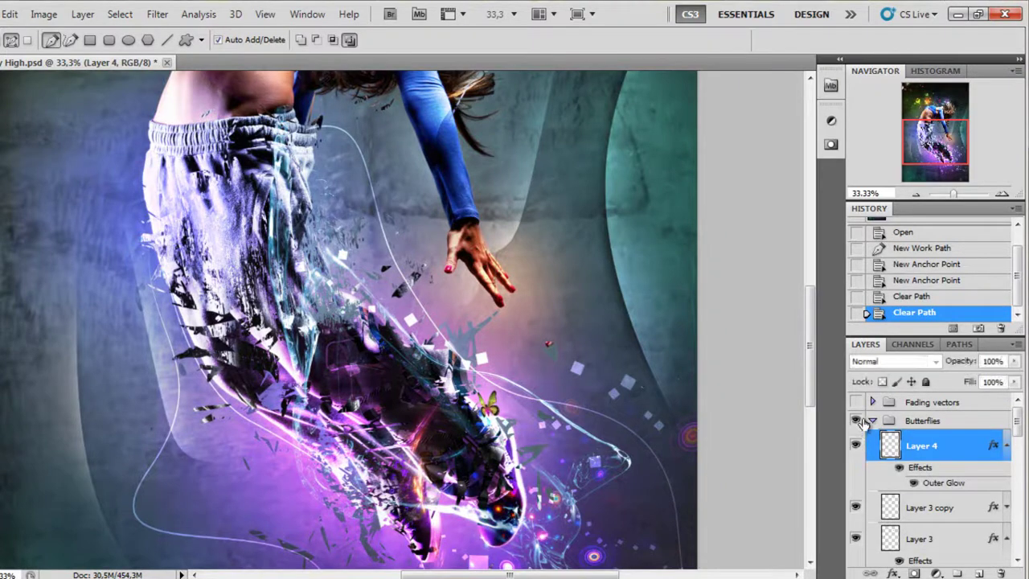
click(859, 421)
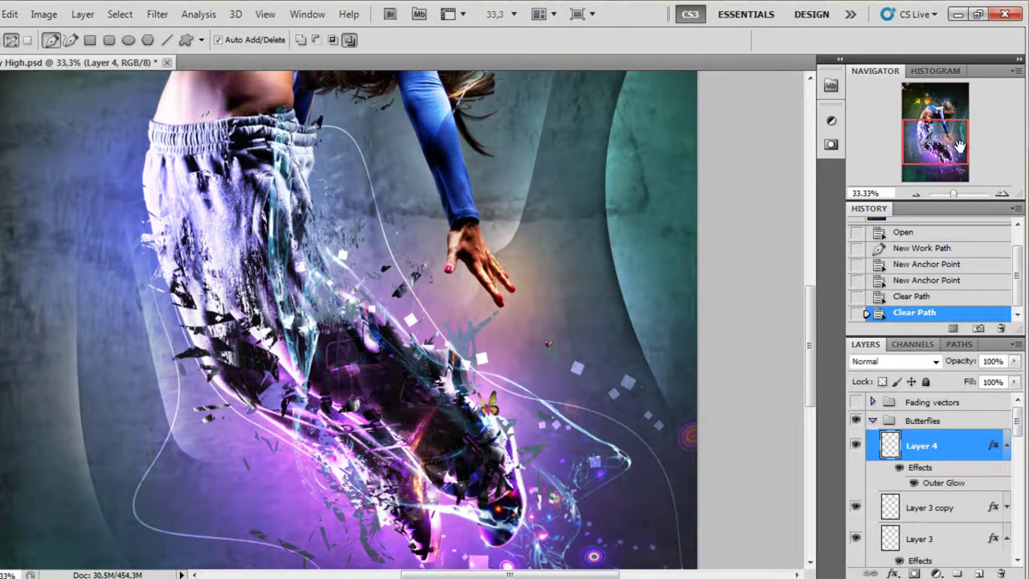
drag(960, 144, 941, 103)
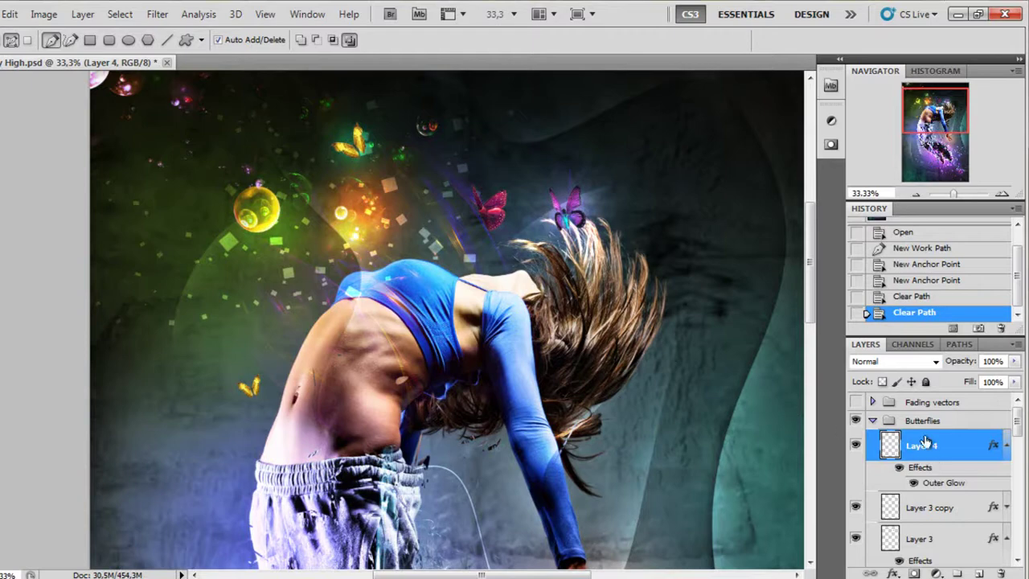
drag(939, 150, 944, 107)
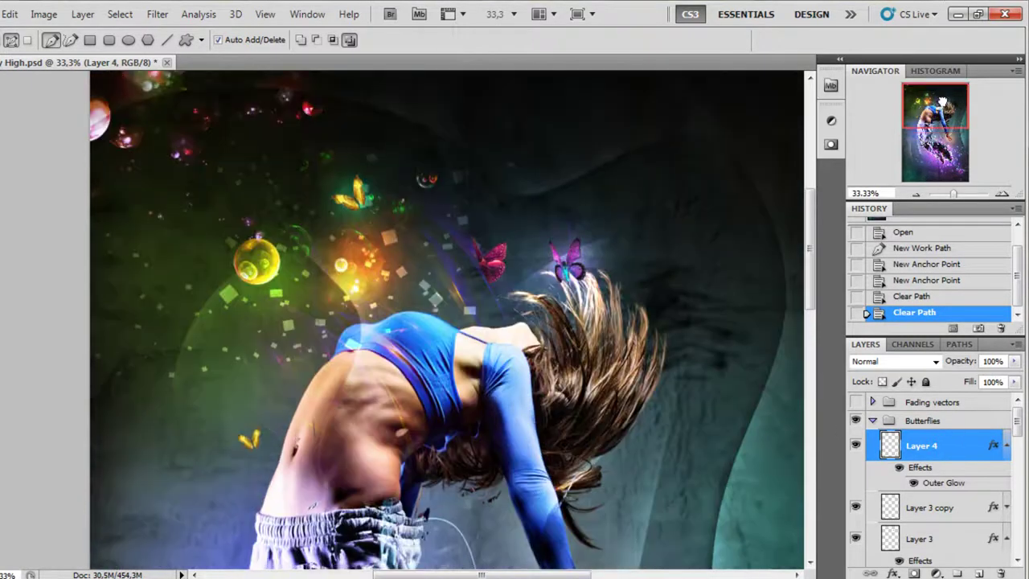
Try smaller Outer Glow sizes on Layer 4, starting with 161 px, and discard the changes.
double_click(961, 457)
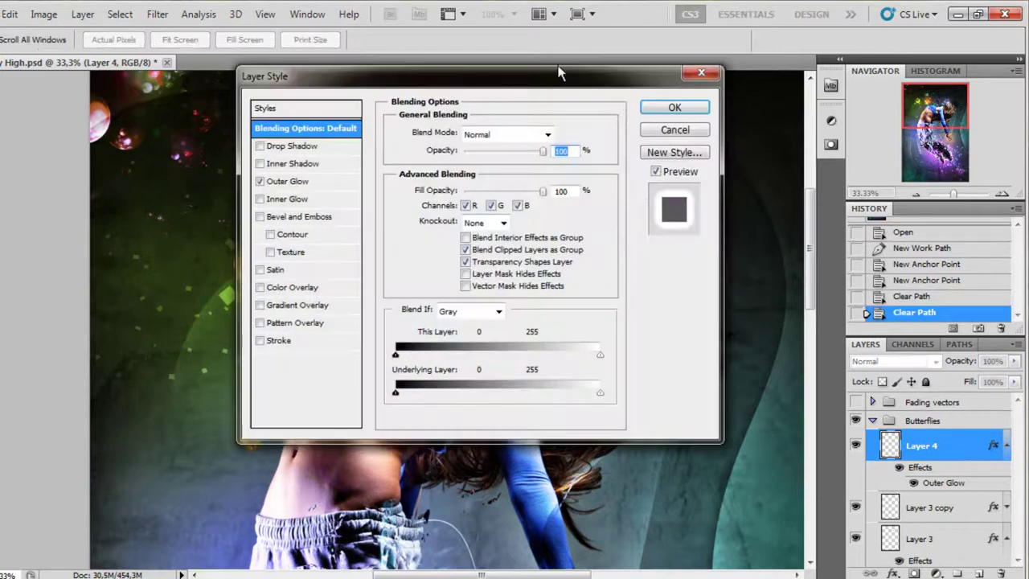
click(338, 185)
drag(541, 88, 854, 208)
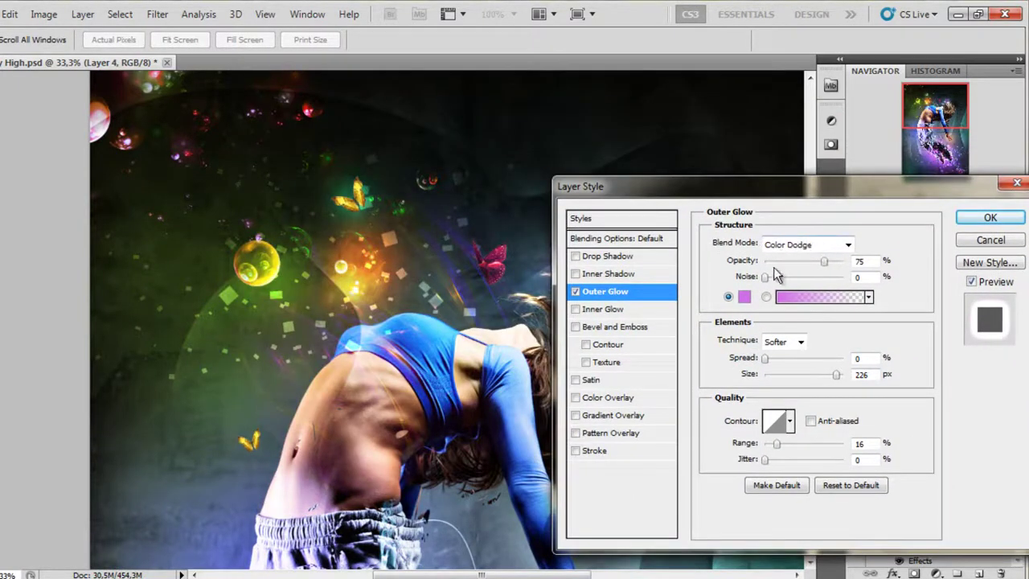
mouse_move(835, 375)
mouse_down()
mouse_move(804, 377)
mouse_move(817, 378)
mouse_up()
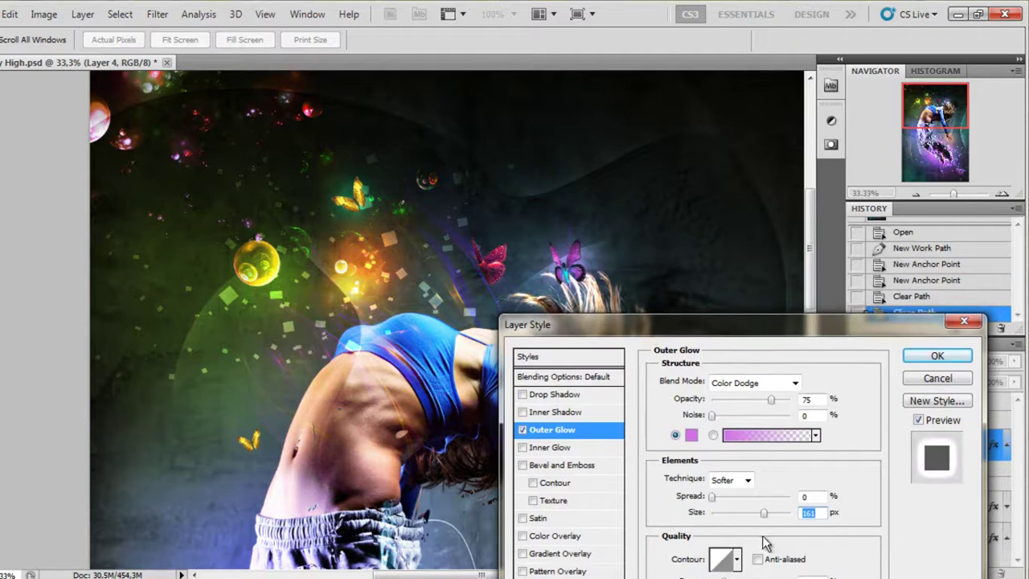
mouse_move(764, 513)
mouse_down()
mouse_move(727, 520)
mouse_move(757, 515)
mouse_up()
click(924, 377)
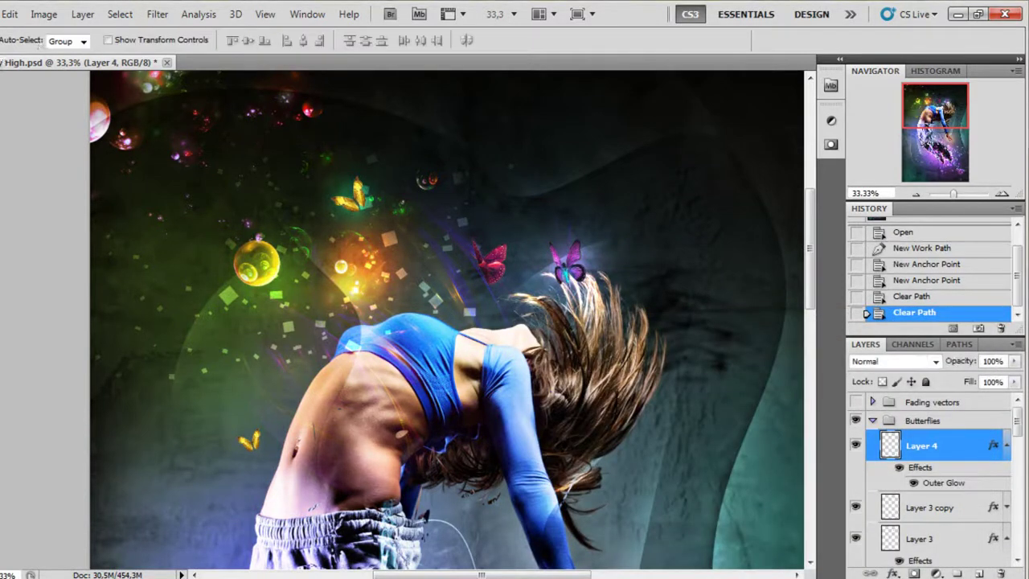
Set the Move tool's Auto-Select to Layer and select the purple butterfly above the dancer's hair.
click(1, 58)
click(80, 41)
click(64, 58)
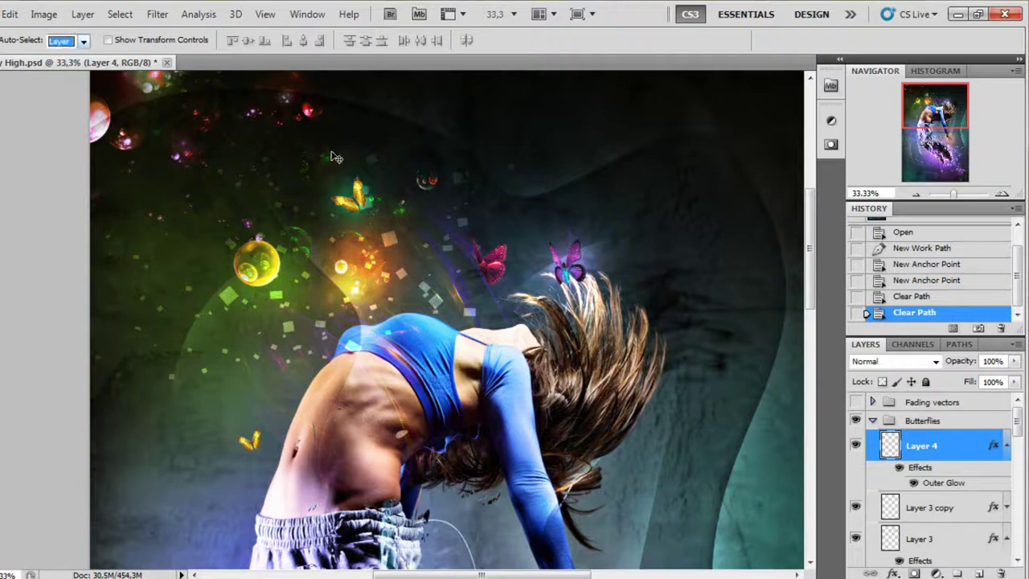
click(574, 264)
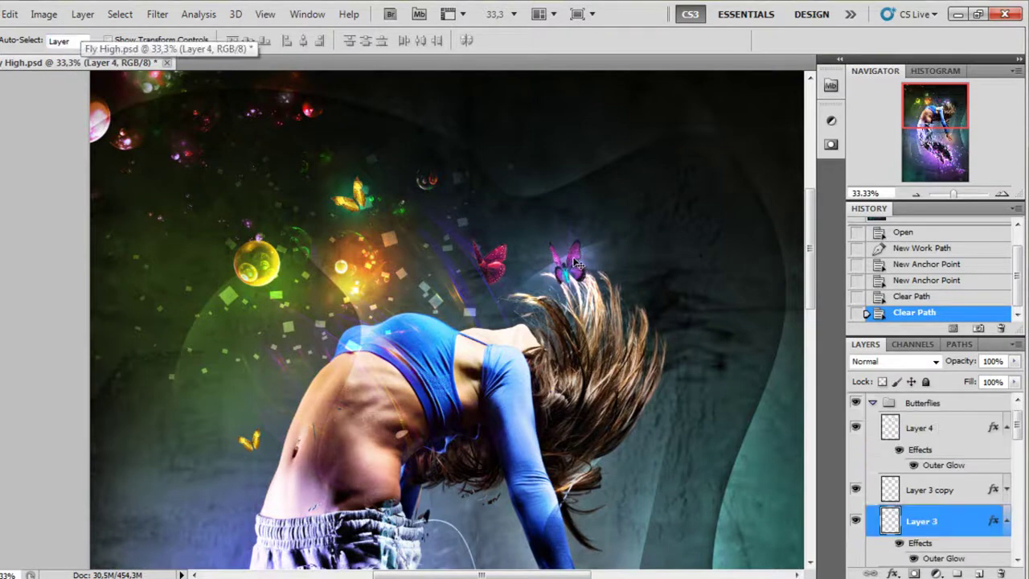
Try different Outer Glow sizes on the purple butterfly's layer and discard the changes.
double_click(959, 521)
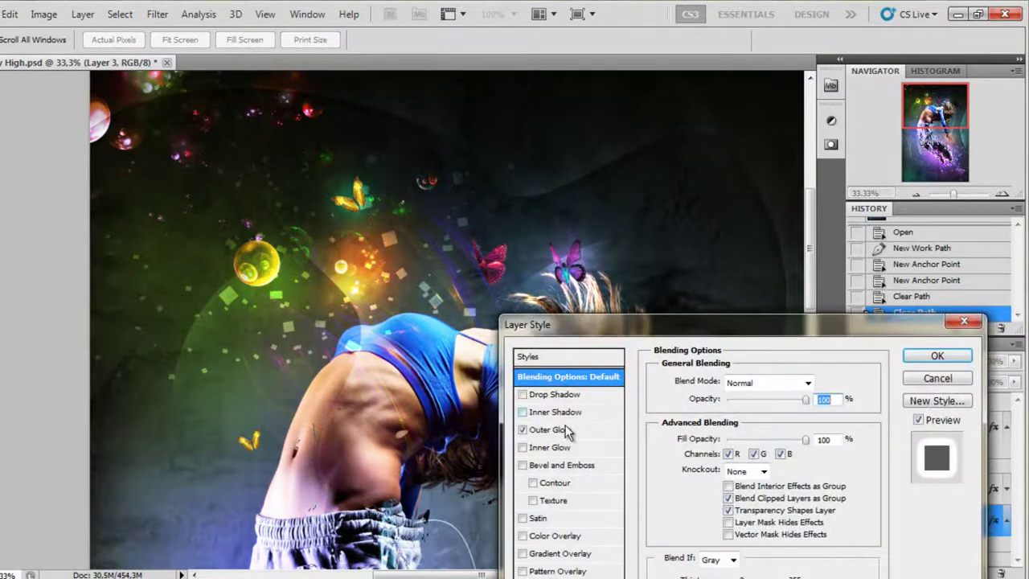
click(553, 430)
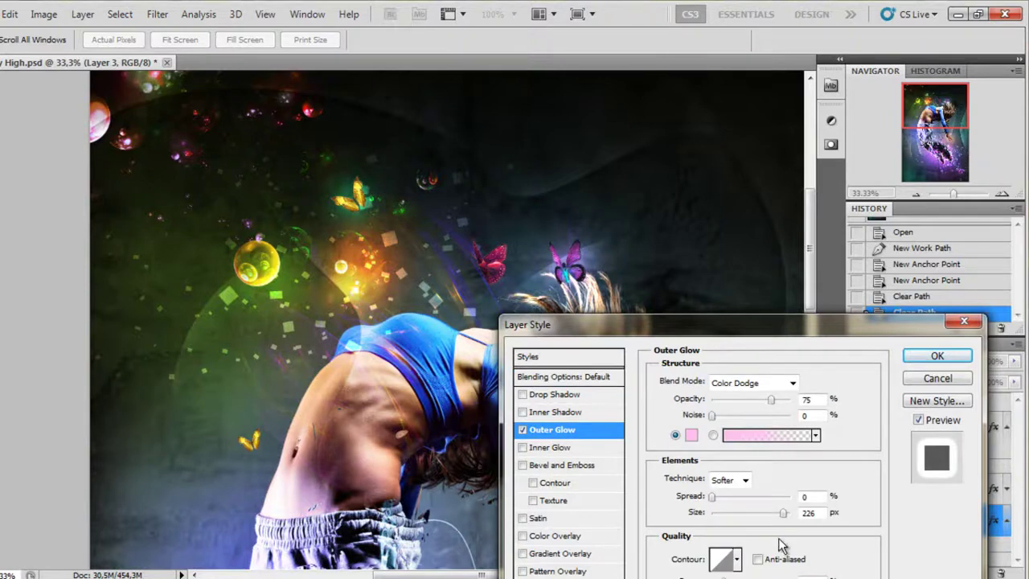
mouse_move(785, 516)
mouse_down()
mouse_move(733, 516)
mouse_move(794, 517)
mouse_move(770, 518)
mouse_up()
drag(775, 512, 787, 513)
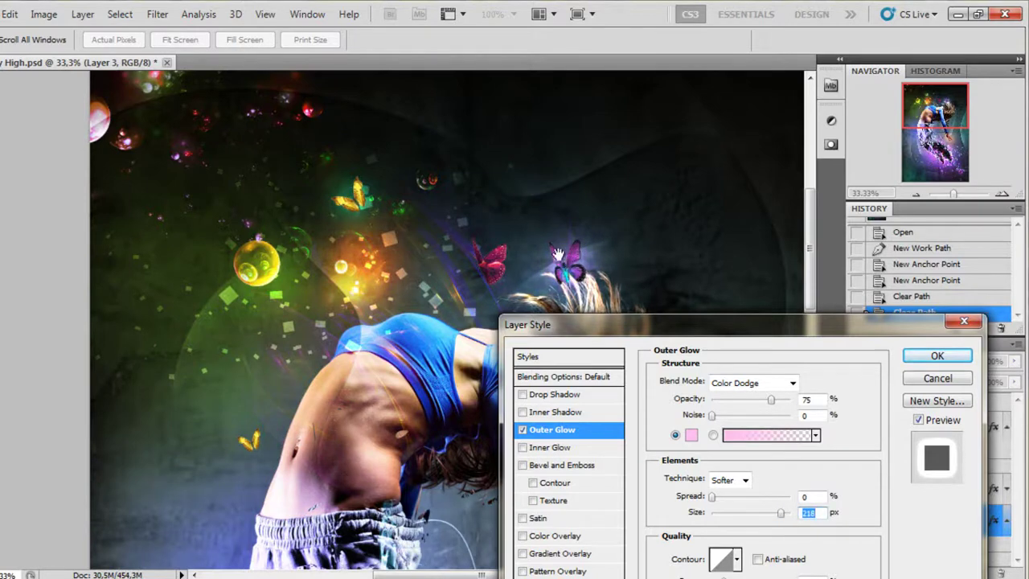
click(937, 381)
Collapse the Butterflies group, and select and show the Fading vectors group.
scroll(955, 482, up, 1)
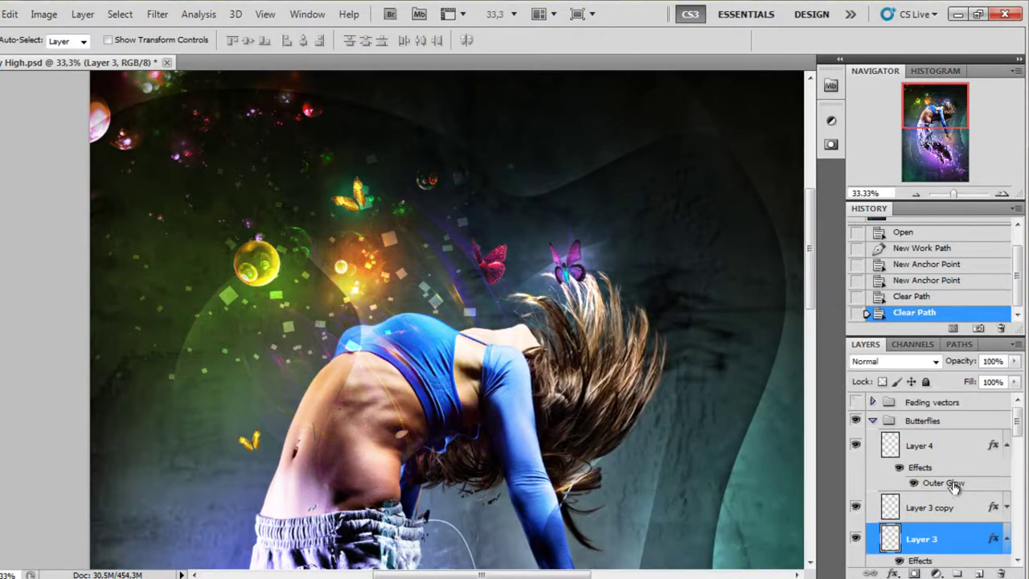
click(949, 423)
click(872, 421)
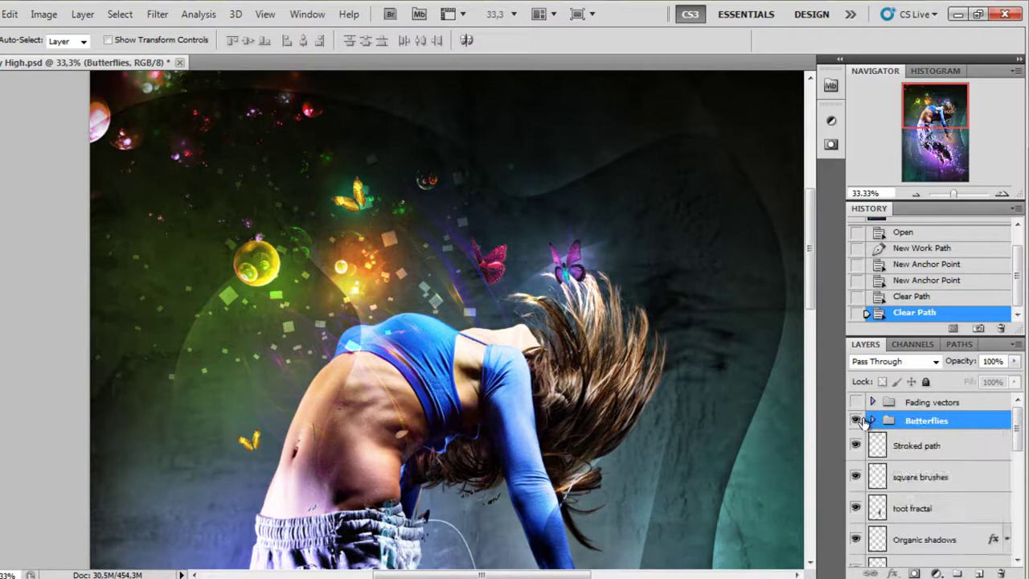
click(933, 403)
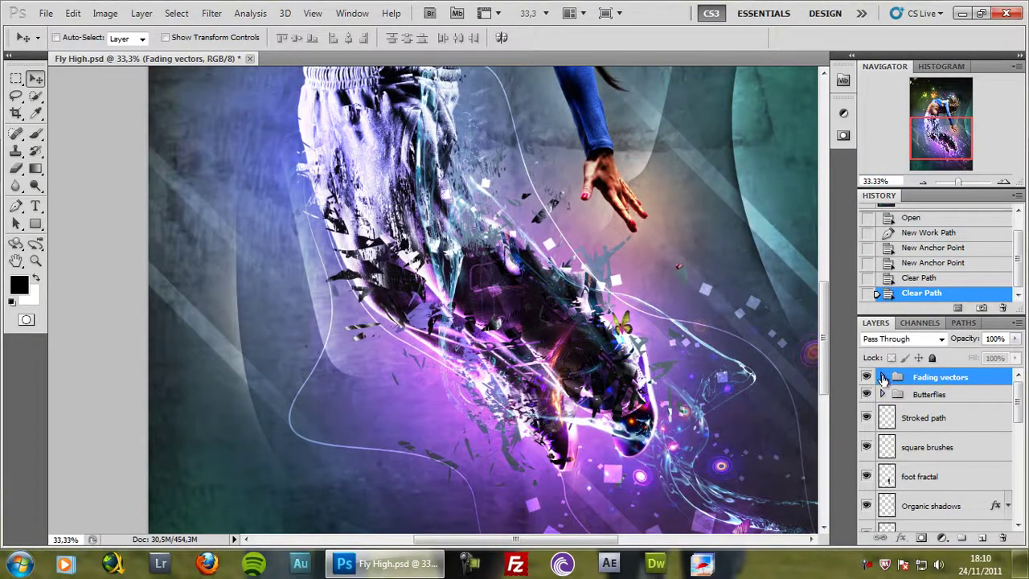
Check the layers inside the Fading vectors group and view its diagonal stripes around the dancer's legs.
click(883, 377)
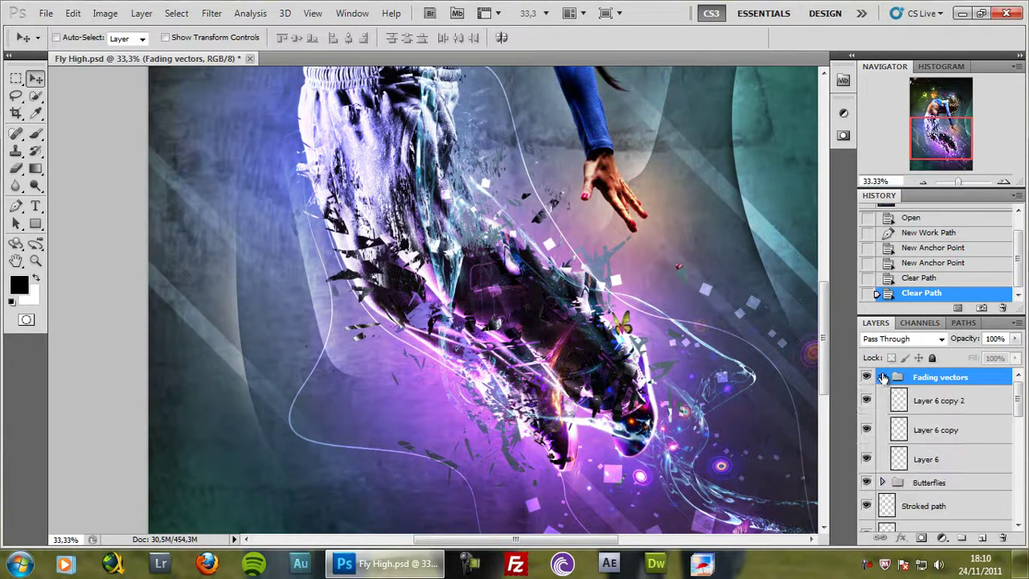
click(882, 377)
drag(964, 150, 963, 113)
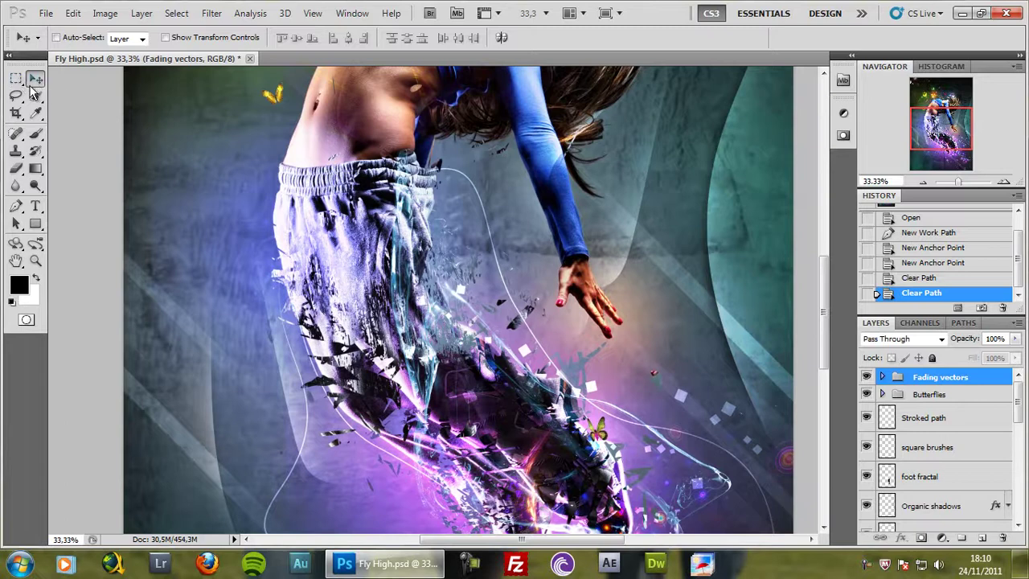
Choose the Polygonal Lasso tool and add a new layer above the Fading vectors group.
mouse_move(17, 79)
mouse_down()
mouse_move(64, 95)
mouse_move(17, 94)
mouse_move(84, 119)
mouse_move(107, 110)
mouse_up()
mouse_move(17, 95)
mouse_down()
mouse_move(90, 111)
mouse_move(394, 120)
mouse_move(991, 367)
mouse_move(984, 377)
mouse_up()
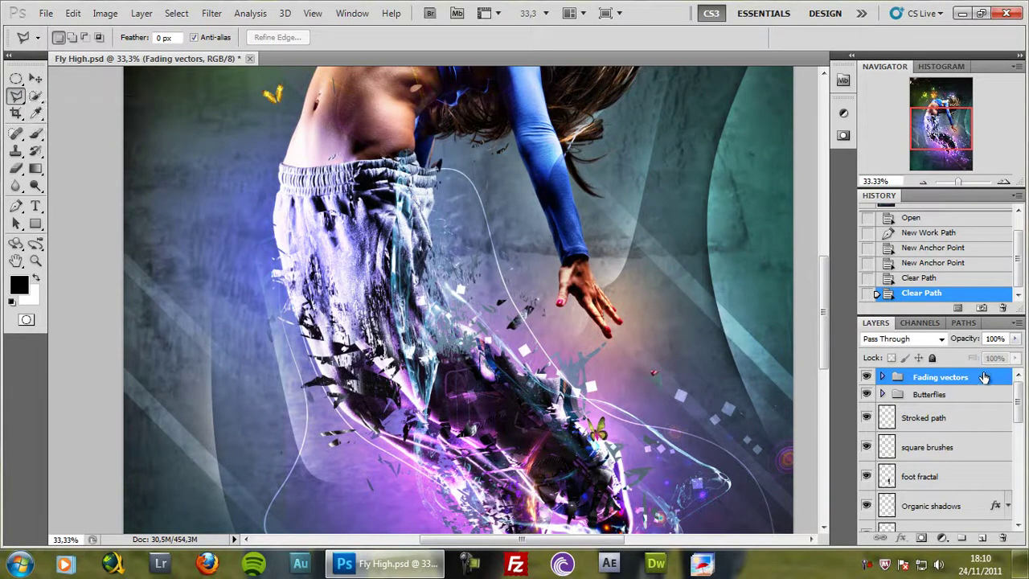
click(982, 537)
key(ctrl+minus)
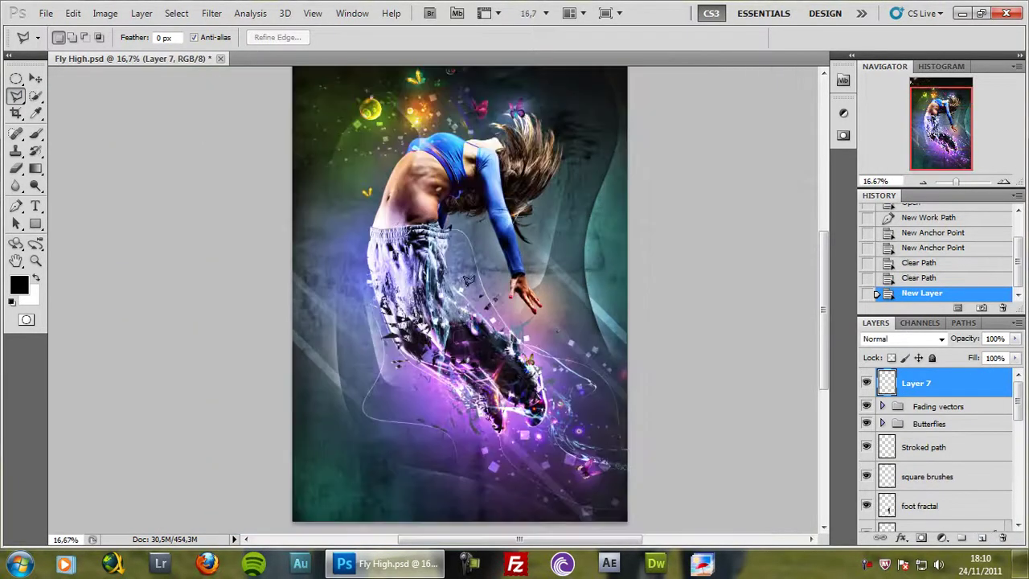
Outline three diagonal stripes with the Polygonal Lasso beside the dancer's hair and hand, extending past the canvas edge.
click(549, 188)
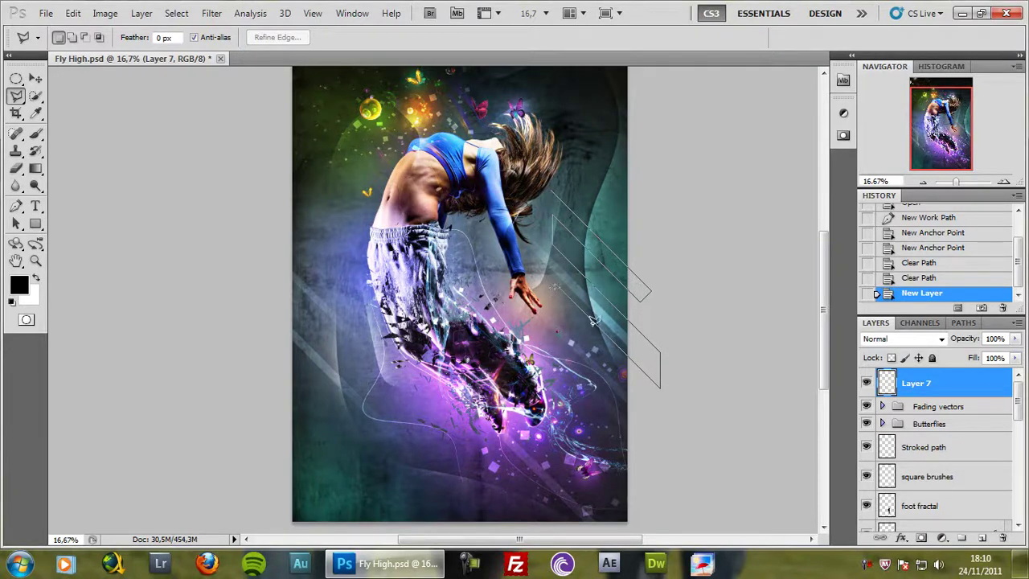
click(659, 387)
click(690, 256)
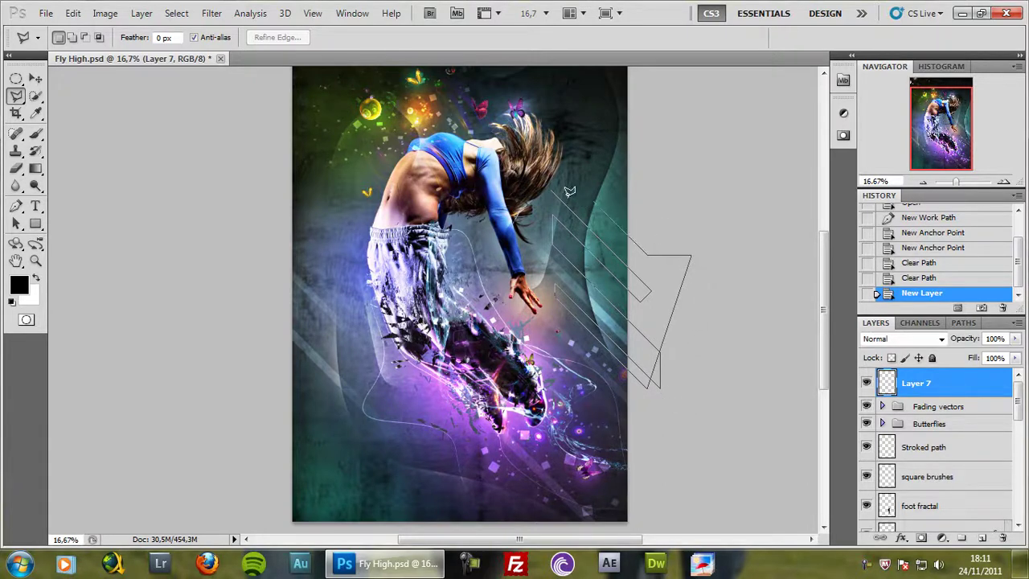
click(552, 154)
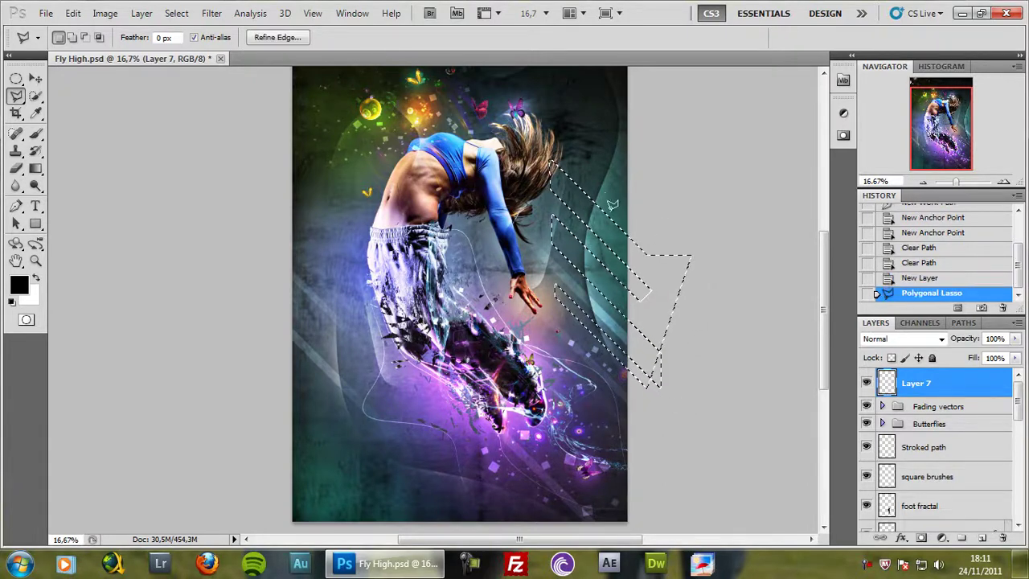
Fill the striped selection with the white Background Color on Layer 7 and deselect it.
scroll(652, 218, up, 1)
right_click(560, 197)
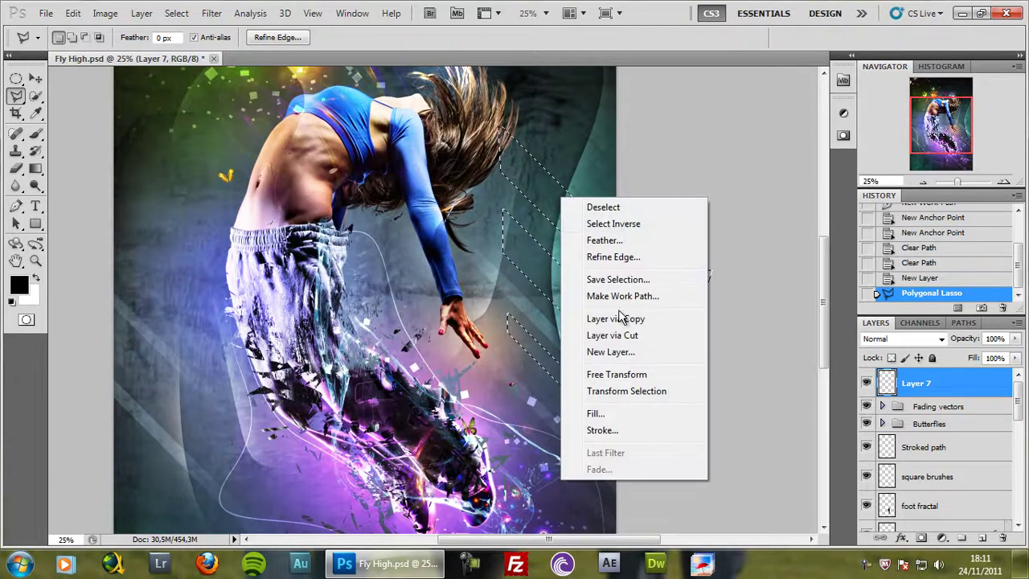
click(609, 413)
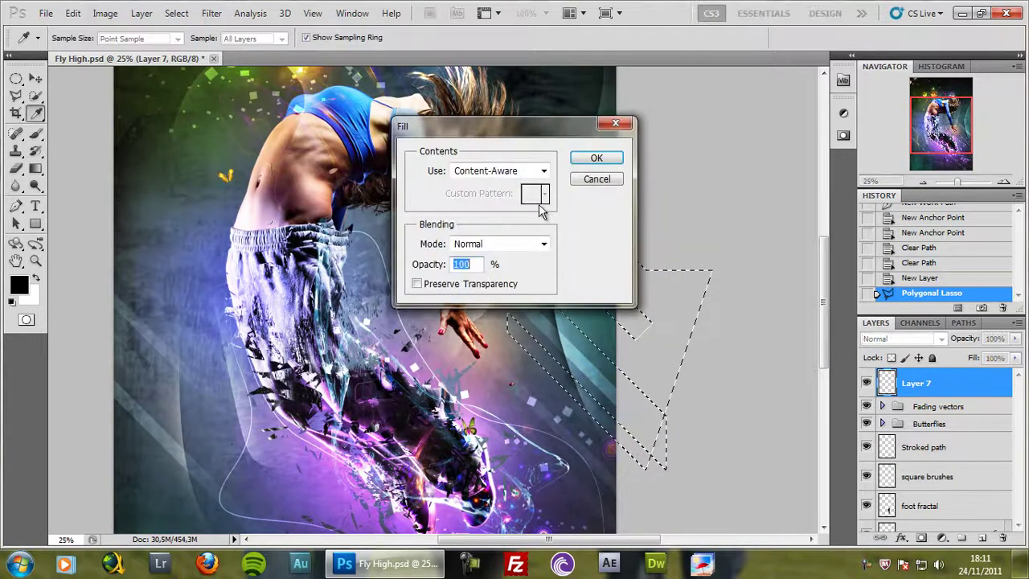
click(503, 172)
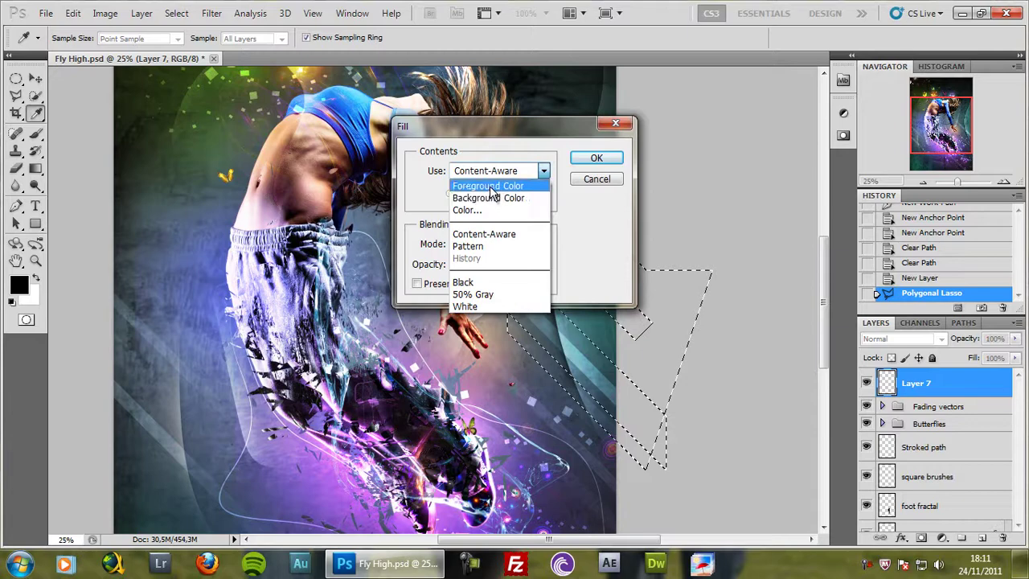
click(493, 198)
click(595, 159)
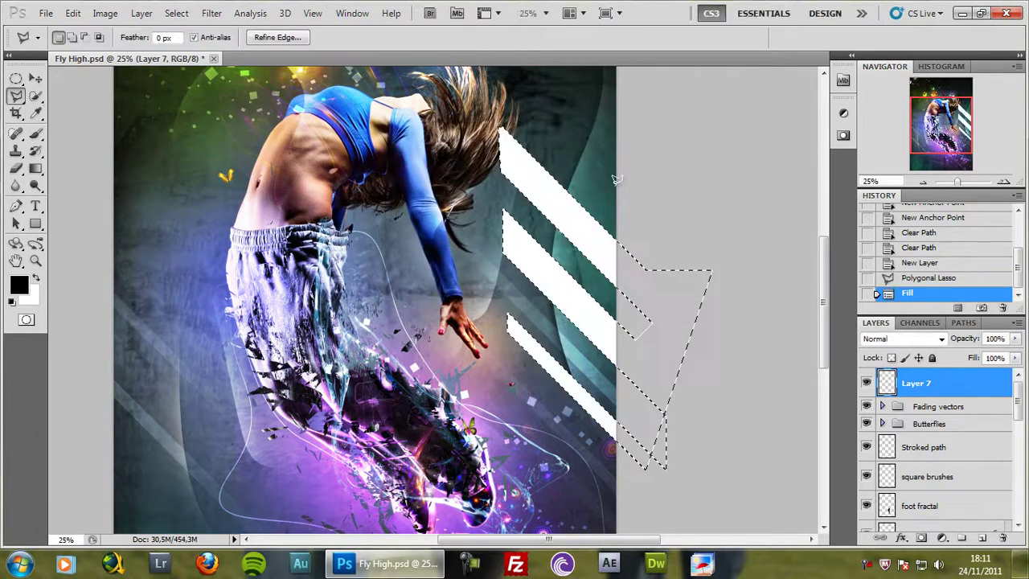
click(35, 78)
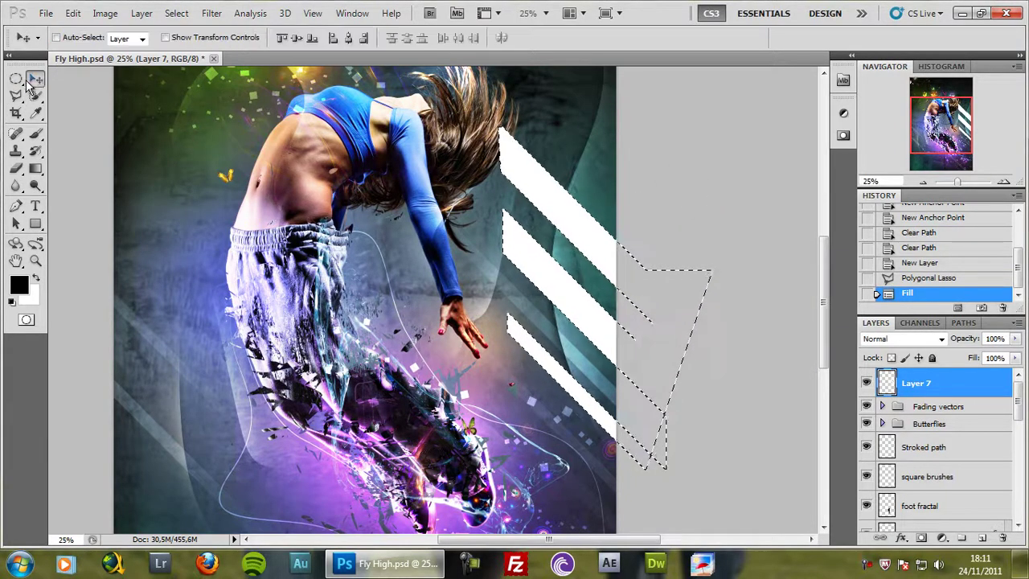
click(16, 78)
key(ctrl+d)
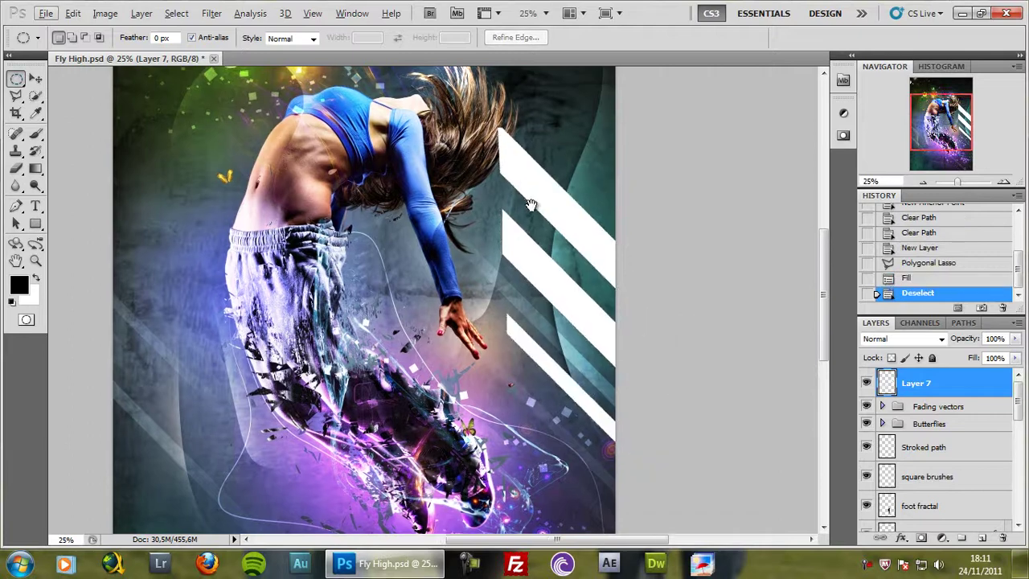
Apply a Motion Blur at a -45° angle with a long distance to the white diagonal stripes on Layer 7.
drag(562, 178, 512, 239)
click(213, 14)
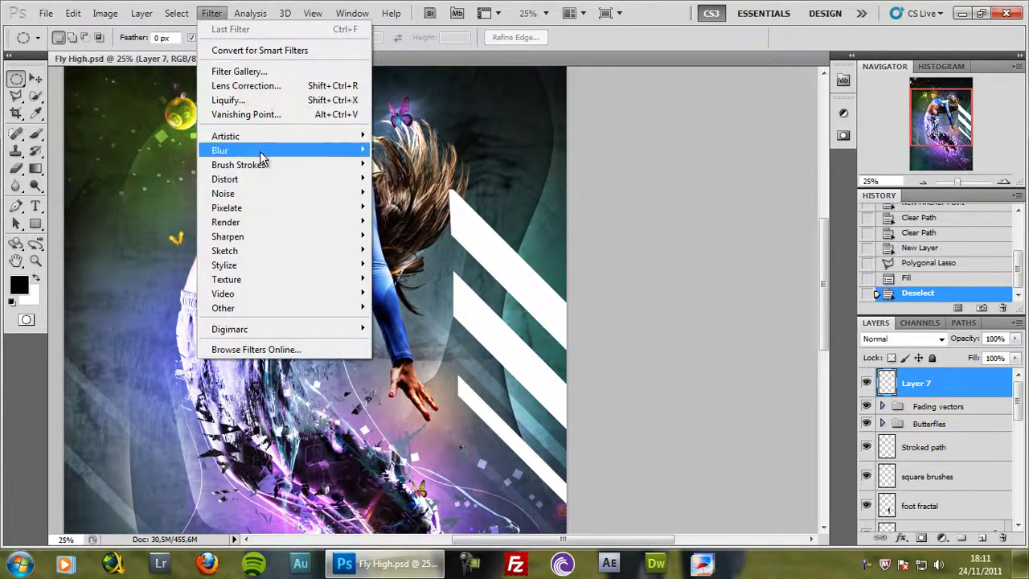
mouse_move(299, 156)
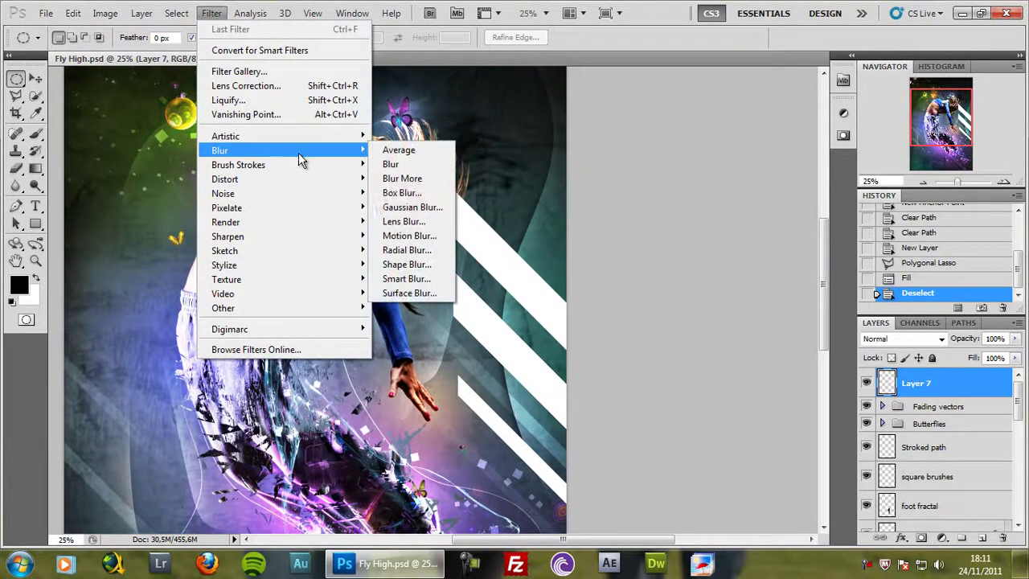
click(414, 236)
drag(526, 313, 528, 328)
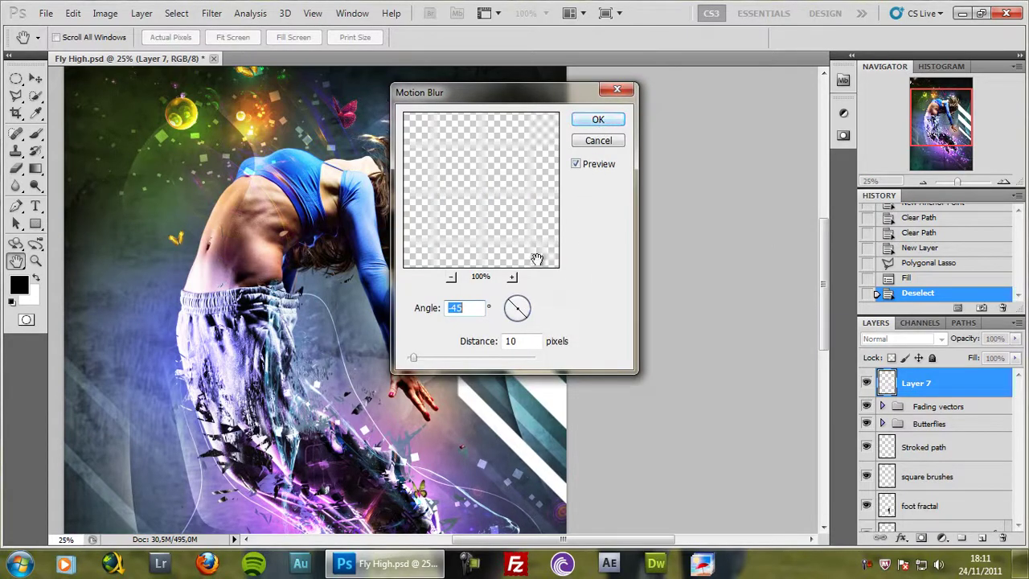
drag(549, 94, 828, 140)
drag(727, 407, 813, 408)
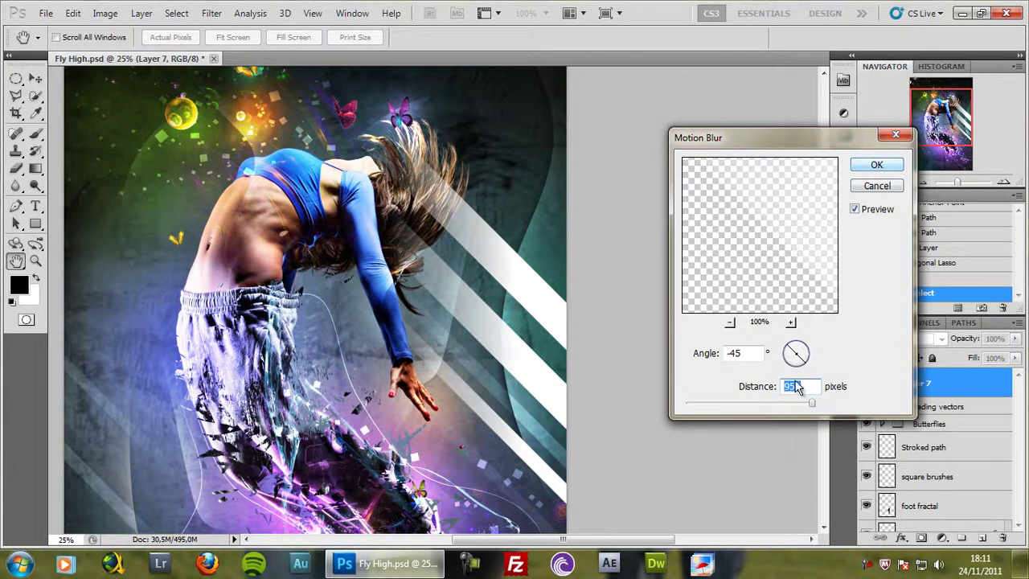
click(878, 166)
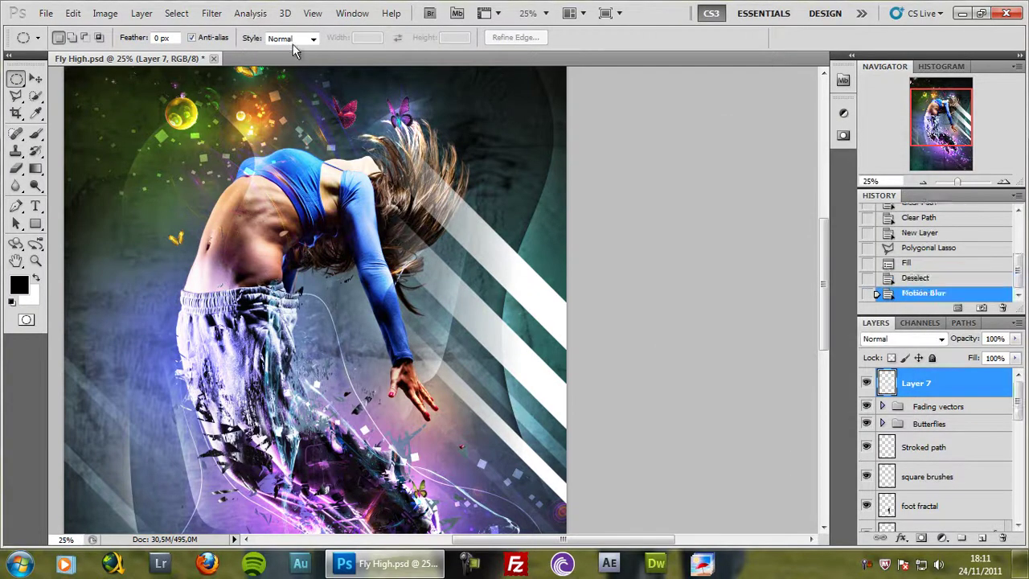
Repeat the Motion Blur on Layer 7's stripes, try the Soft Light blend mode and settle on Overlay.
click(211, 14)
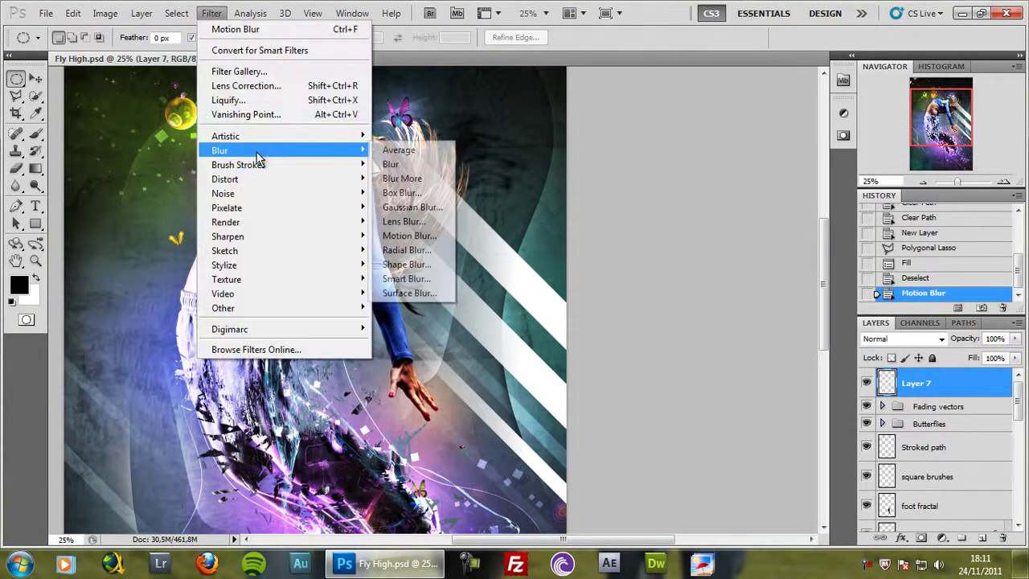
click(261, 31)
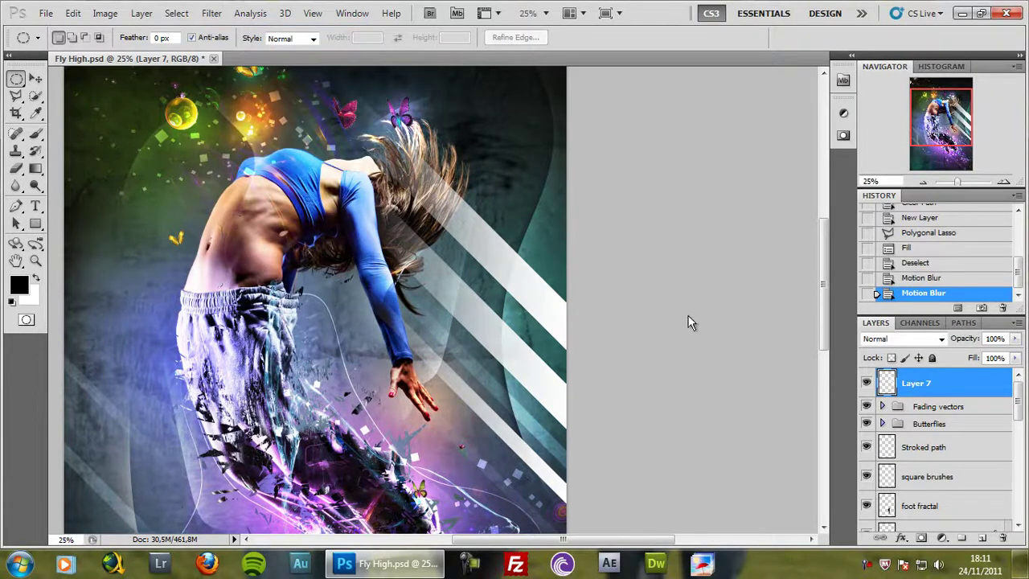
click(896, 339)
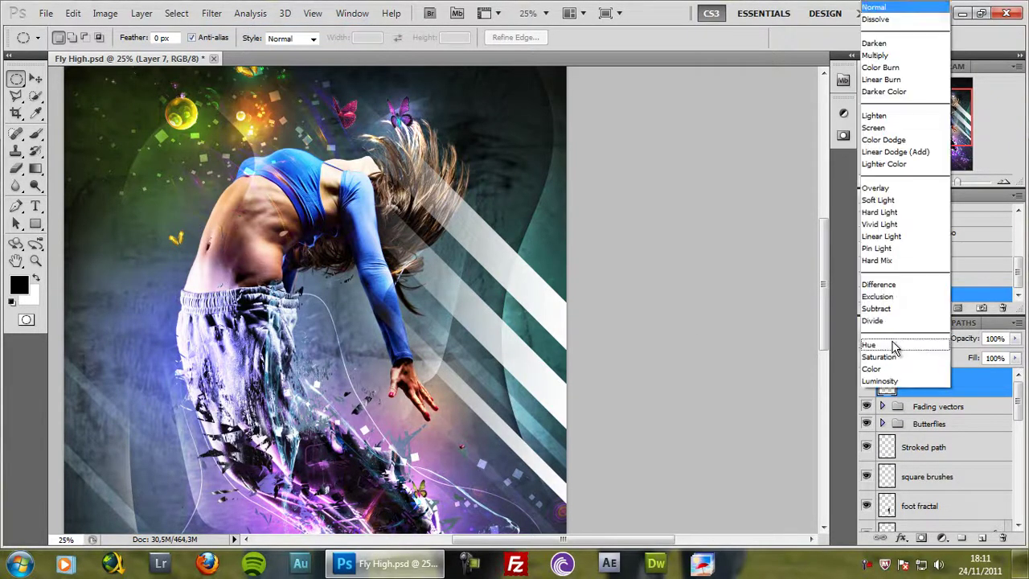
click(879, 198)
key(Up)
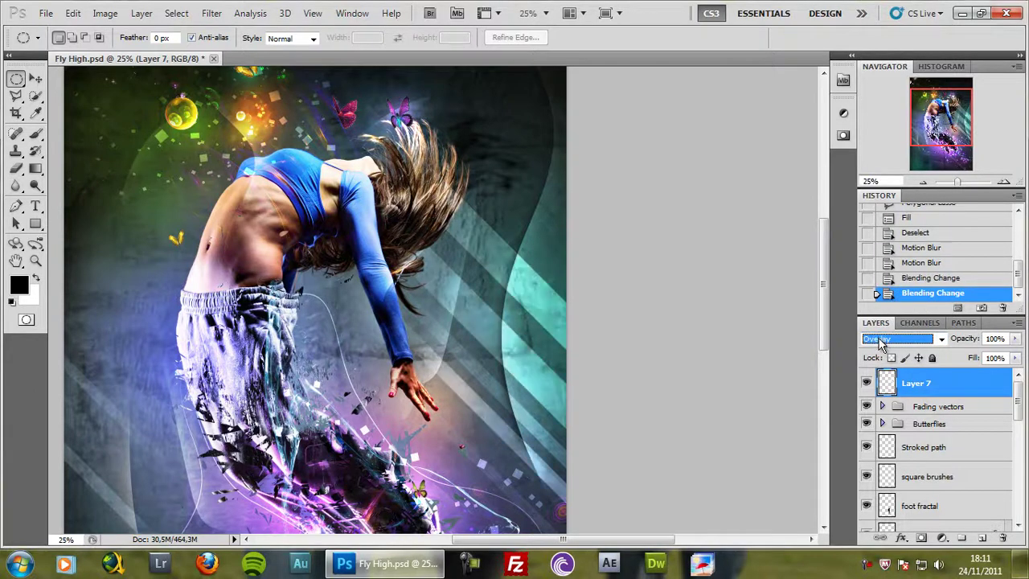
Delete Layer 7 and compare the artwork with the Fading vectors group hidden and shown.
drag(977, 388, 1002, 537)
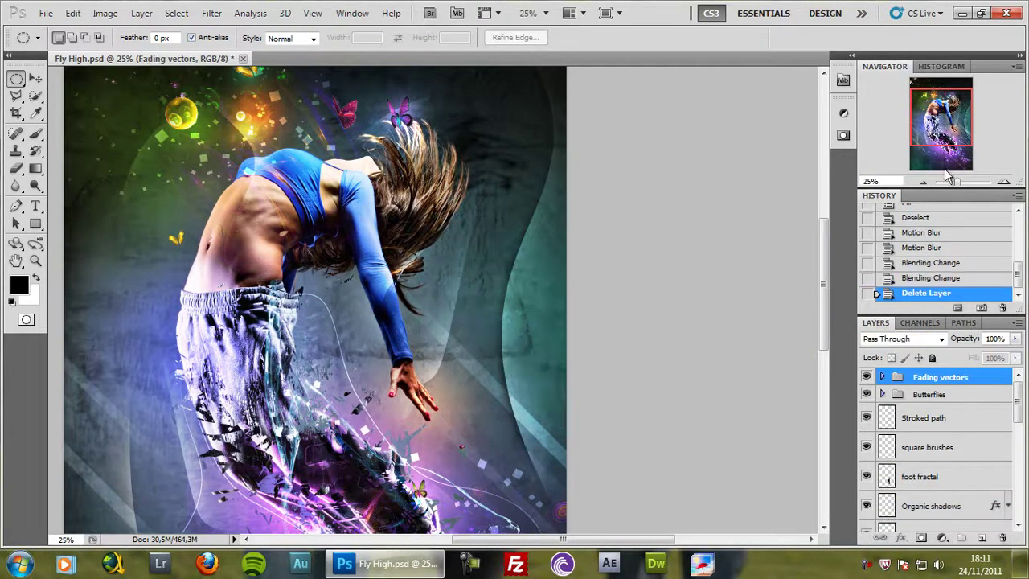
scroll(756, 247, down, 5)
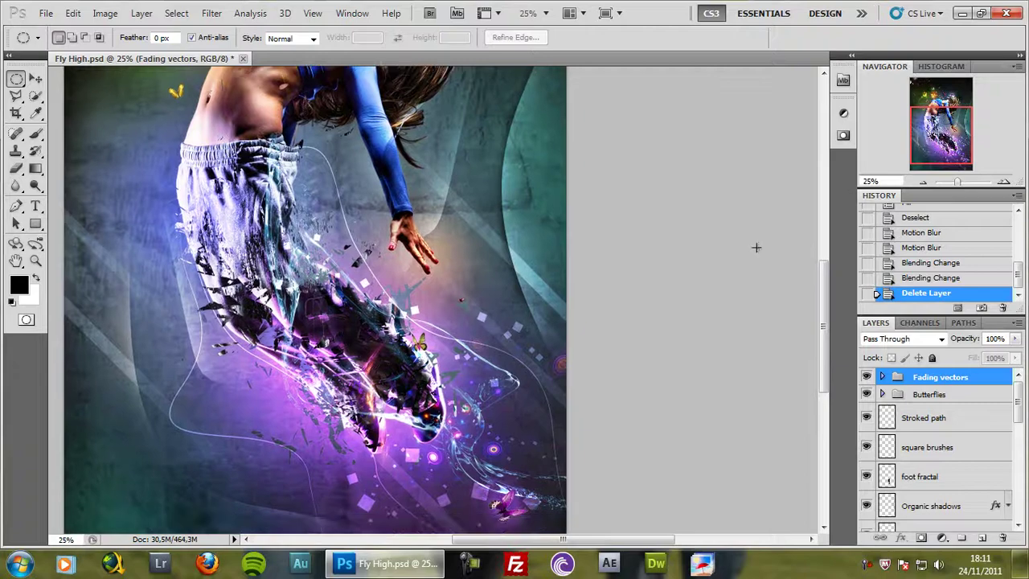
click(866, 377)
click(867, 377)
drag(932, 128, 921, 117)
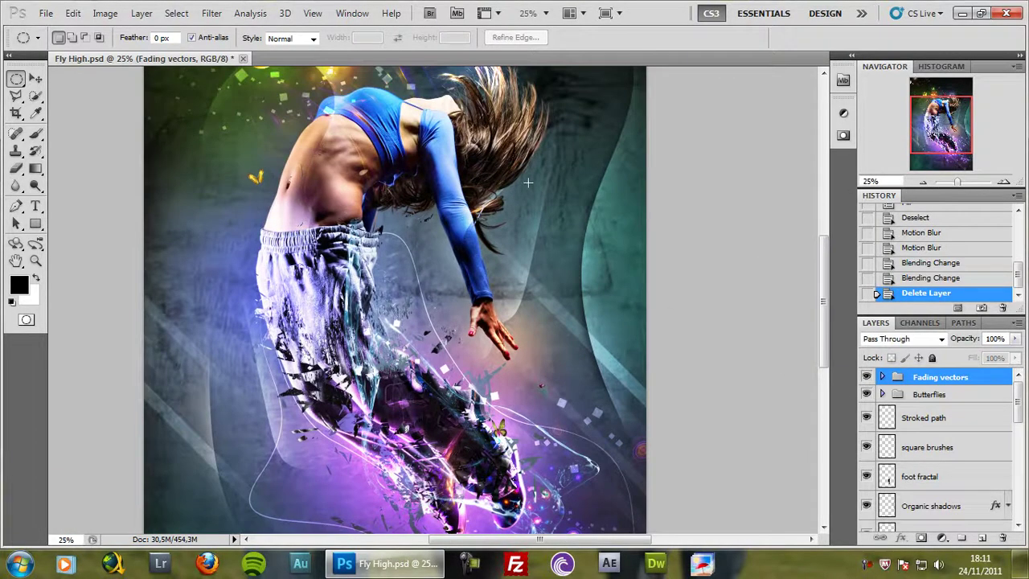
key(ctrl+minus)
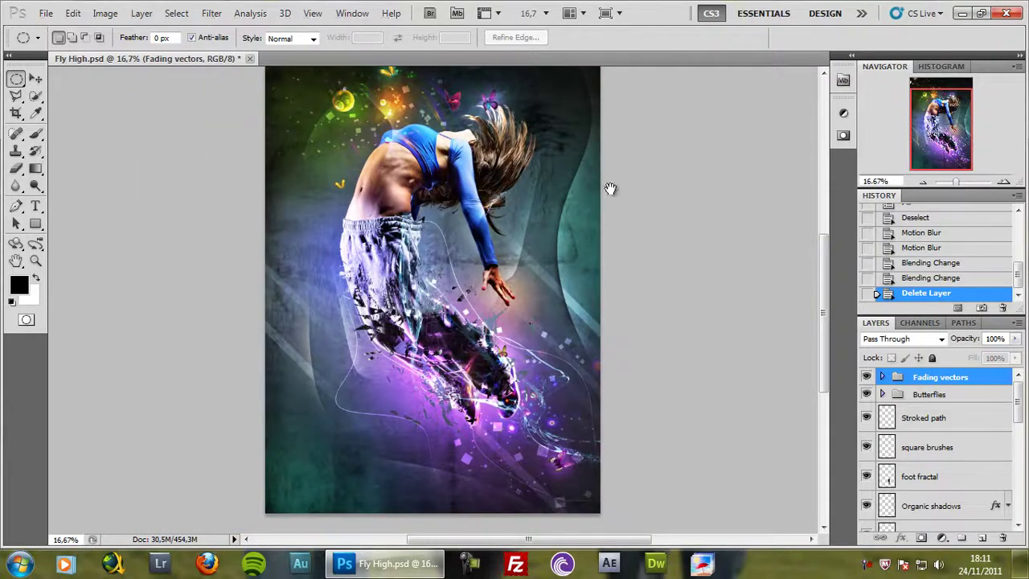
drag(610, 188, 588, 238)
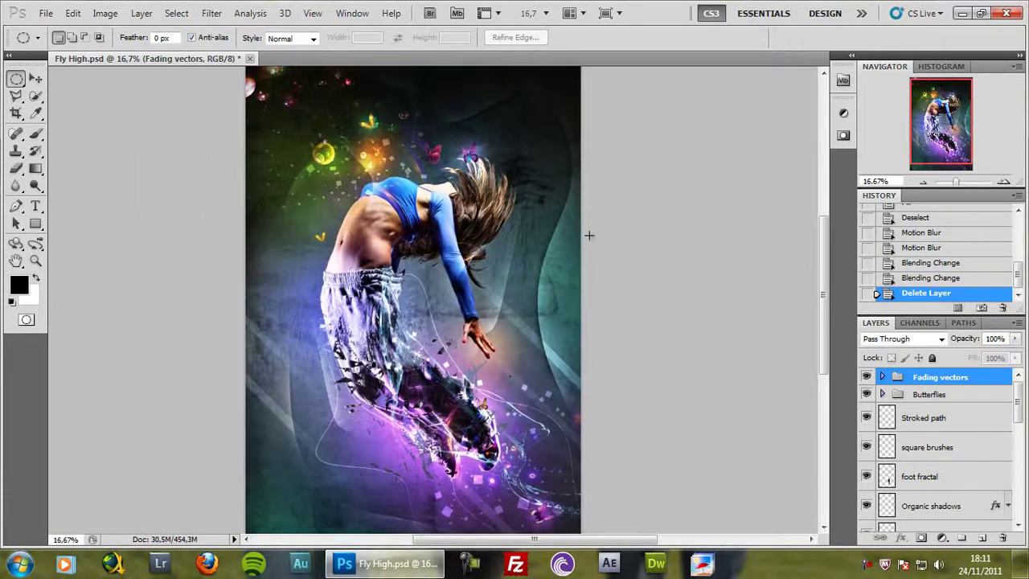